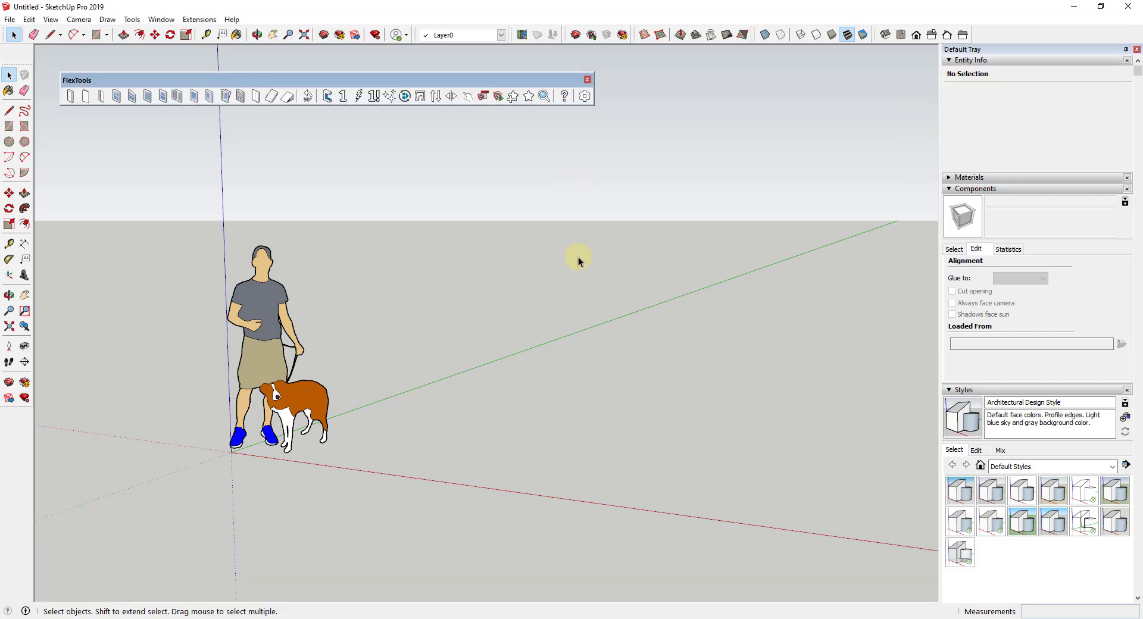
- Place a trial FlexWindow beside the figures, stand it upright, then erase it
click(118, 96)
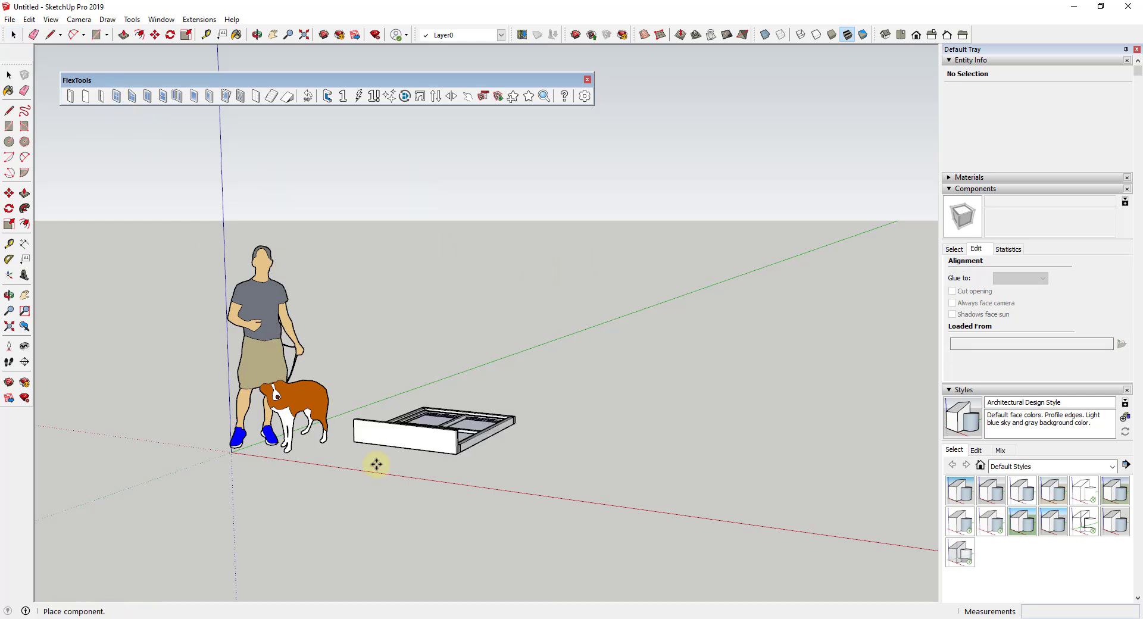
click(395, 437)
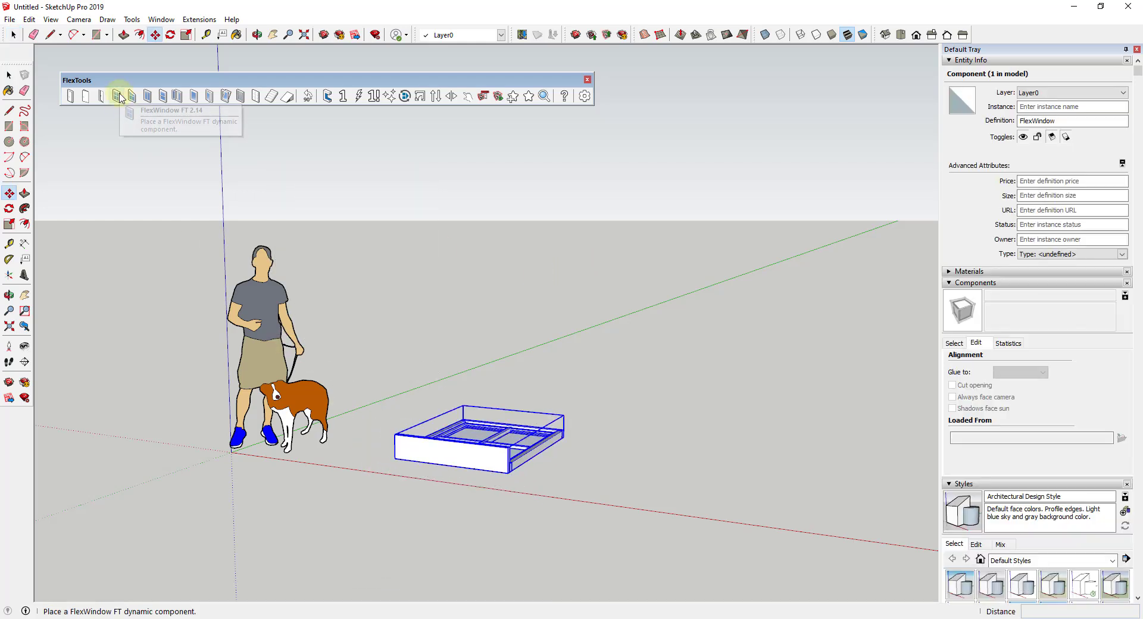
click(517, 457)
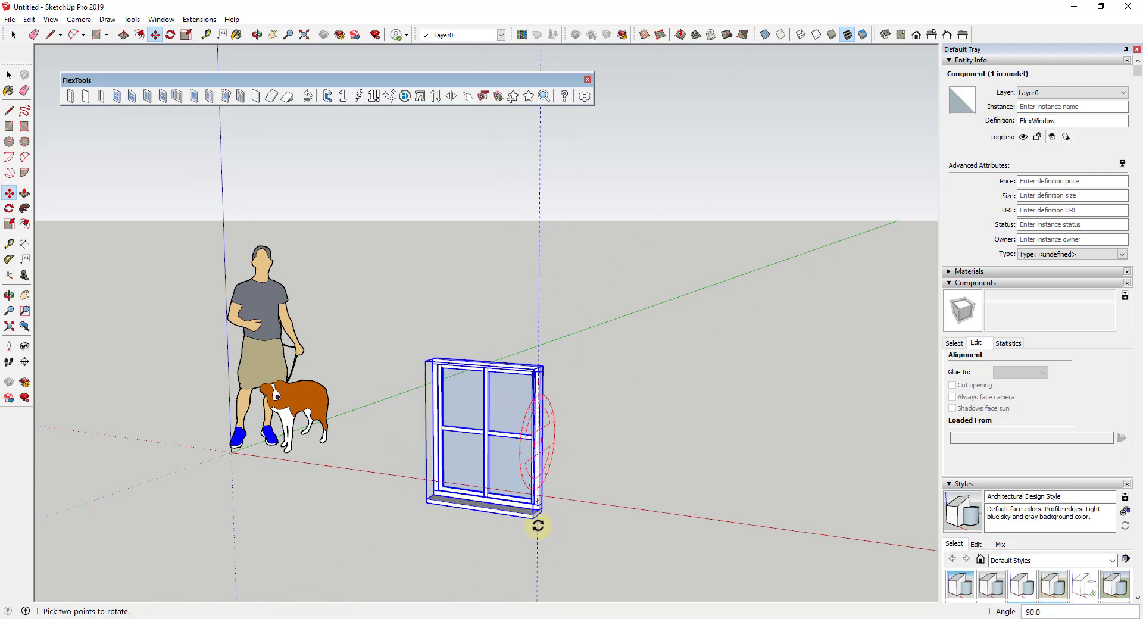
click(537, 525)
key(m)
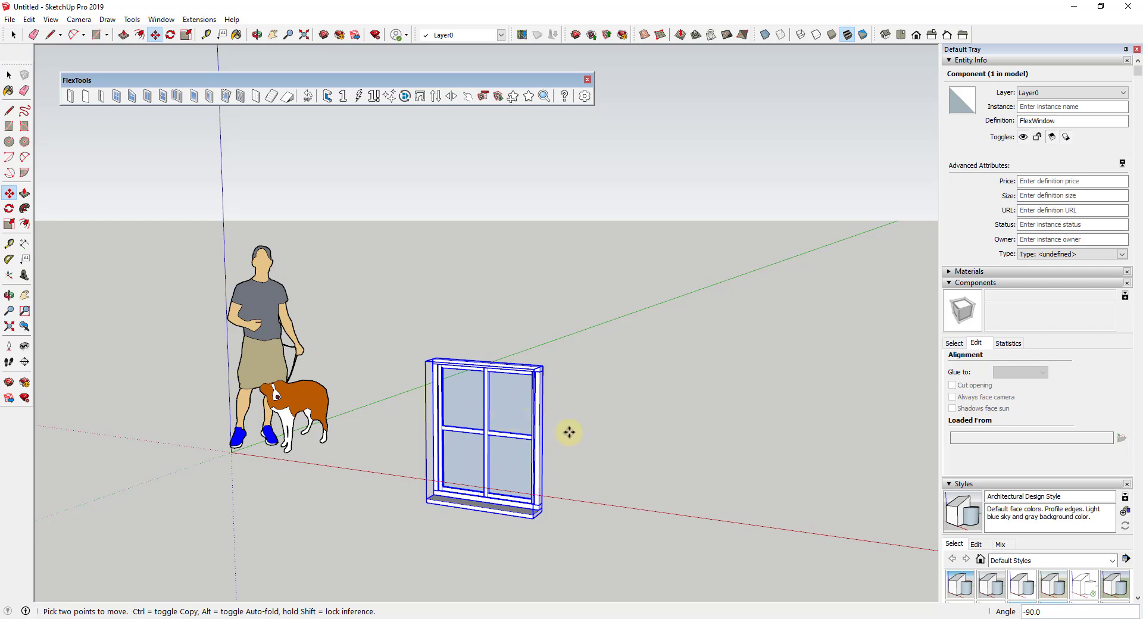
key(e)
click(510, 462)
- Draw a 35' by 100' rectangle on the ground with the Line tool
scroll(512, 455, down, 3)
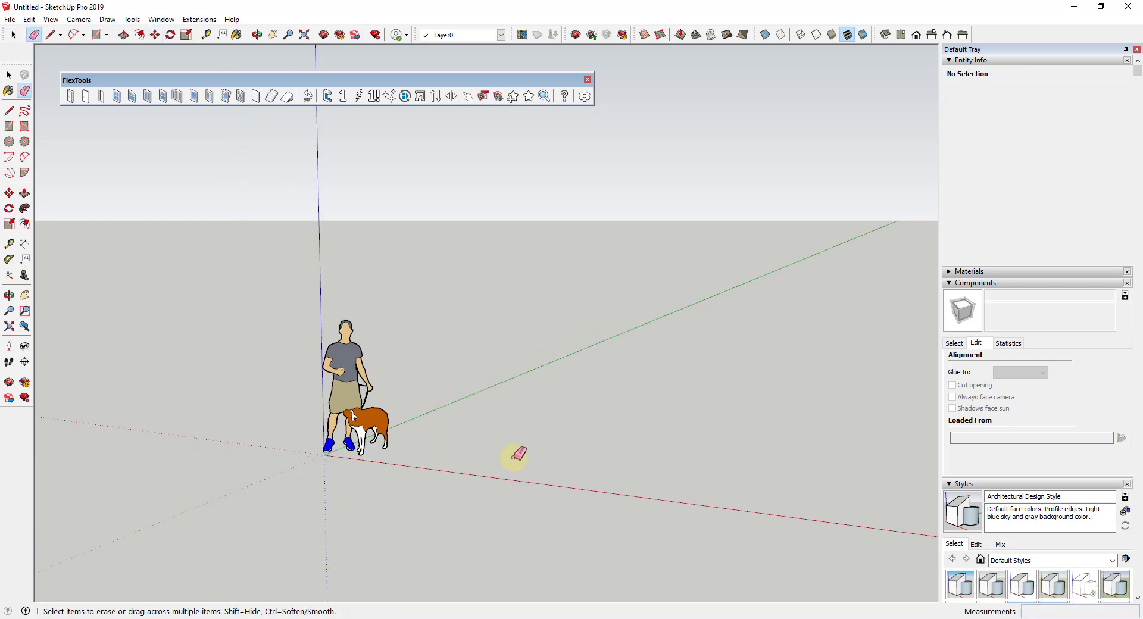
key(l)
click(462, 455)
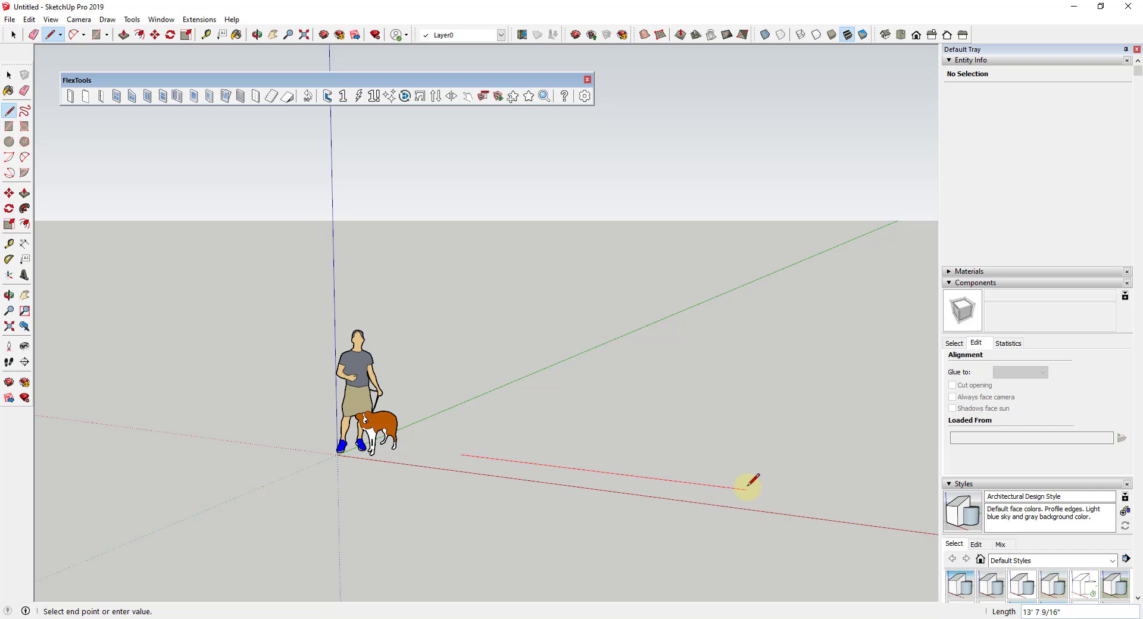
text(35)
key(Return)
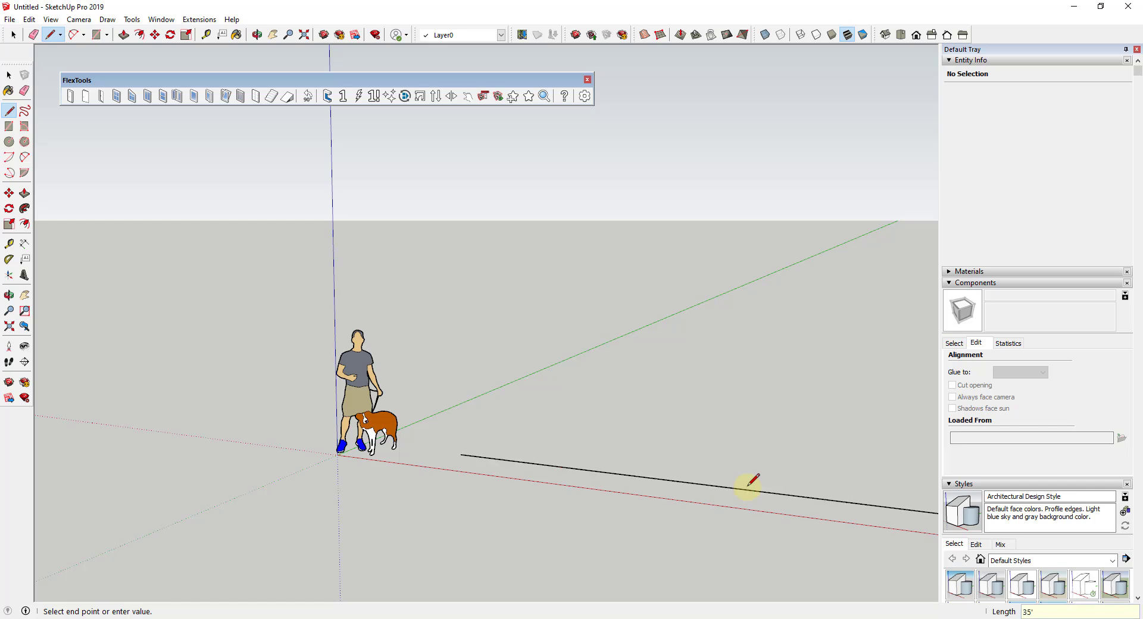
scroll(566, 439, down, 5)
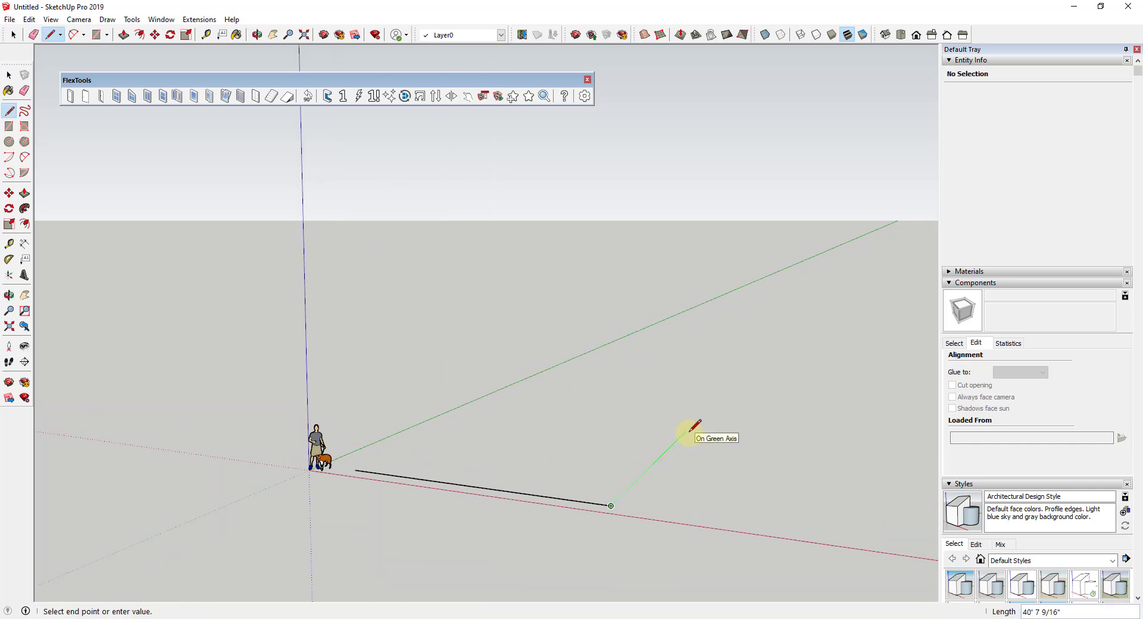
key(Return)
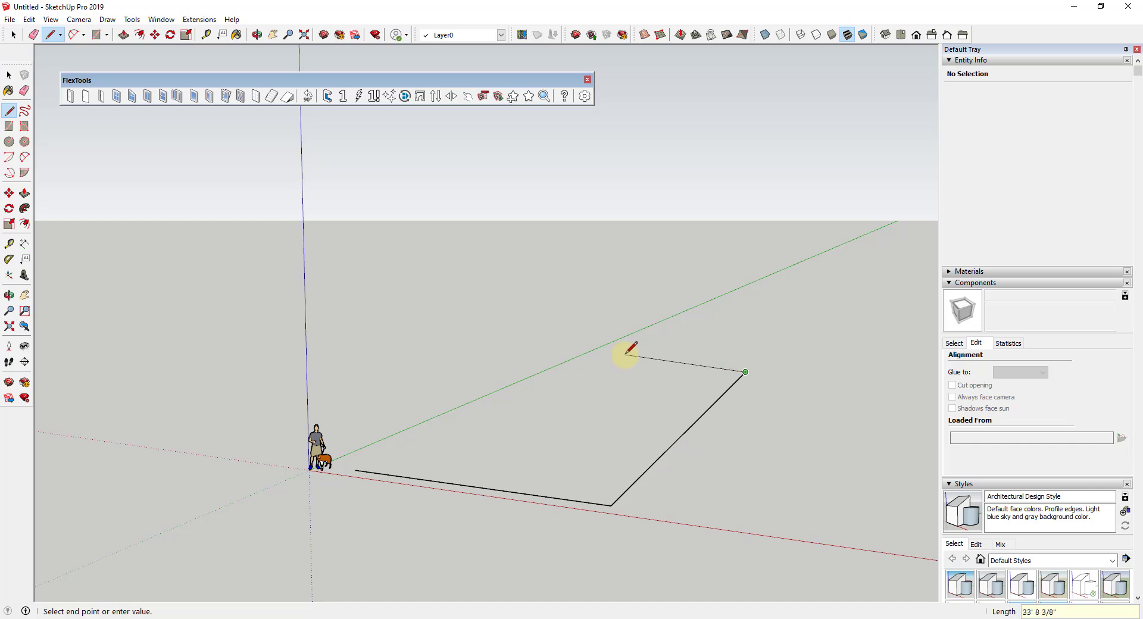
click(356, 471)
click(354, 470)
scroll(750, 403, down, 3)
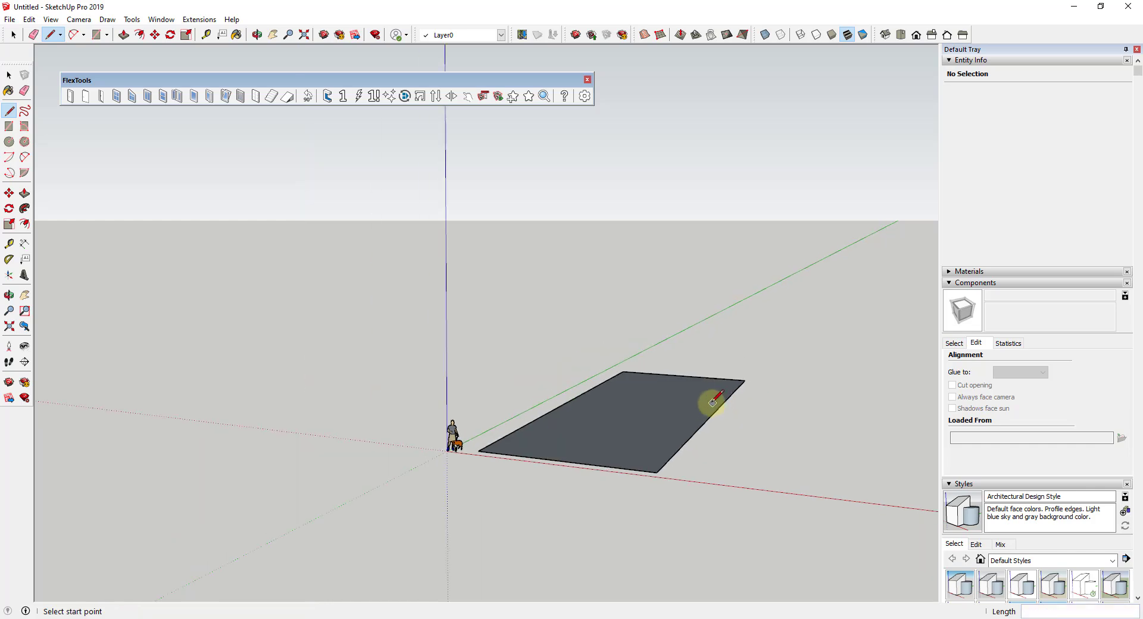
key(space)
- Push/pull the rectangle up 16' into a box and orbit to face its front wall
key(p)
click(631, 415)
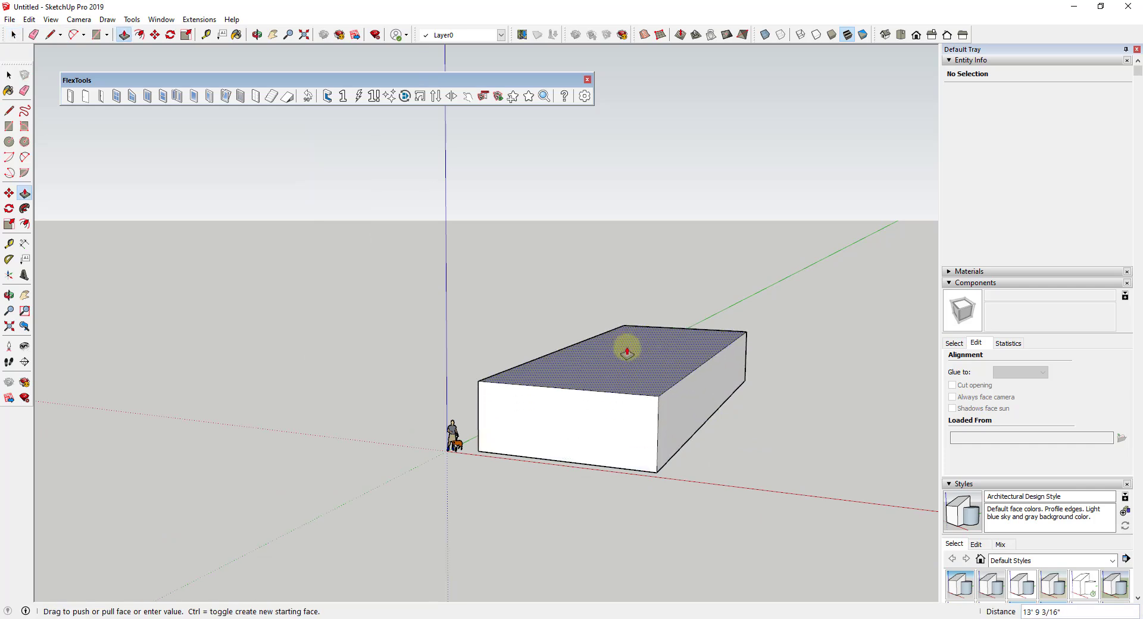
text(16)
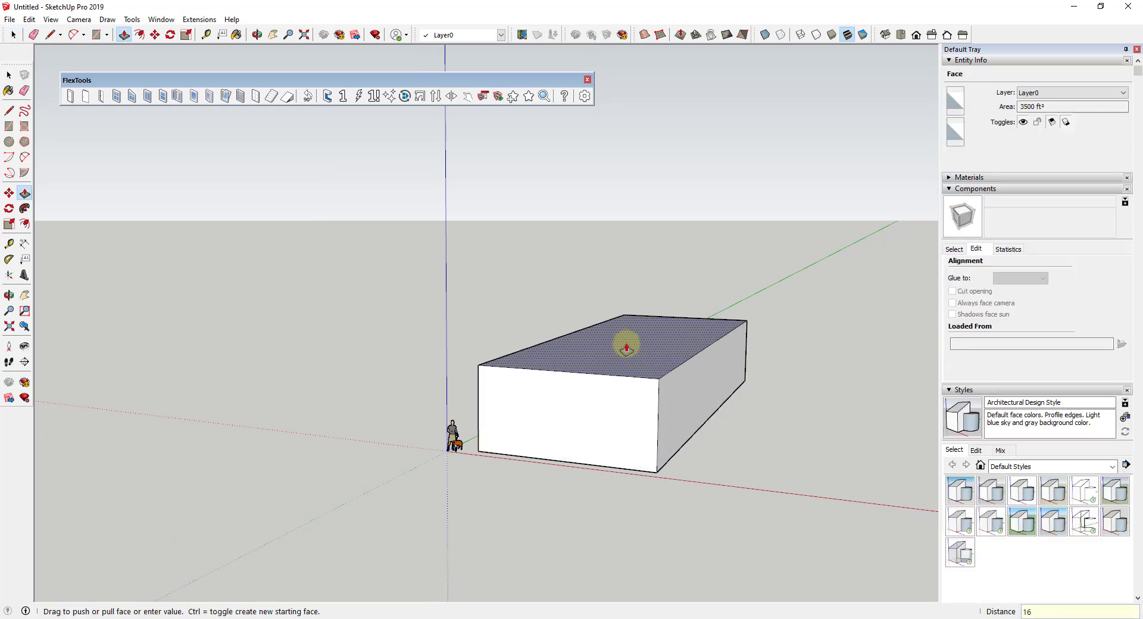
key(Return)
key(space)
middle_drag(763, 441, 691, 429)
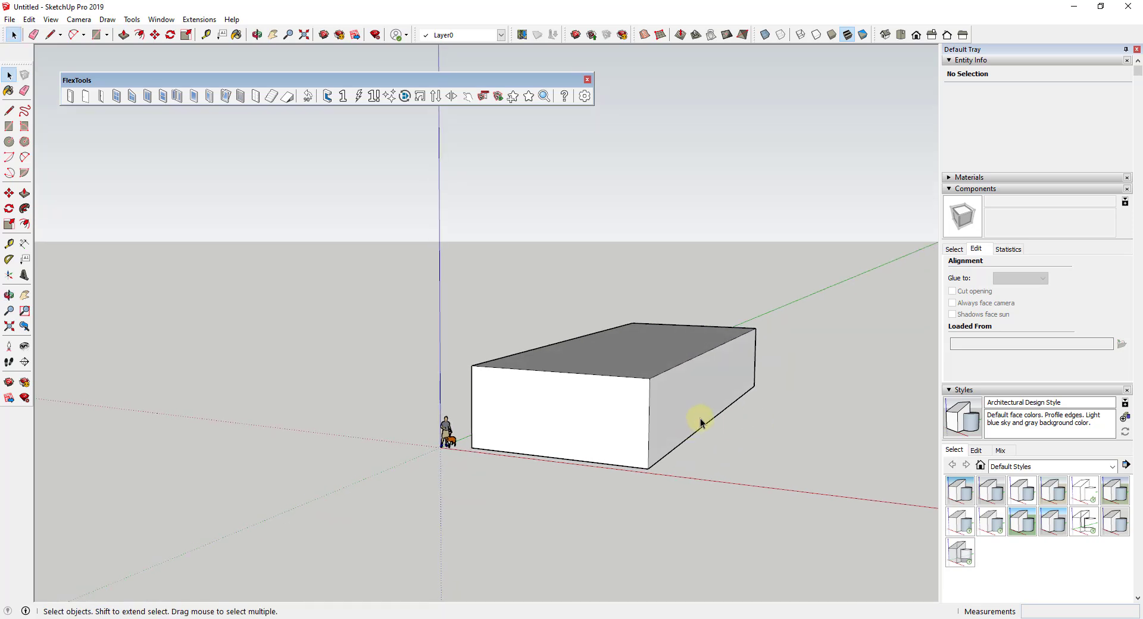
mouse_move(688, 418)
middle_down()
mouse_move(579, 424)
mouse_move(633, 416)
mouse_move(619, 409)
middle_up()
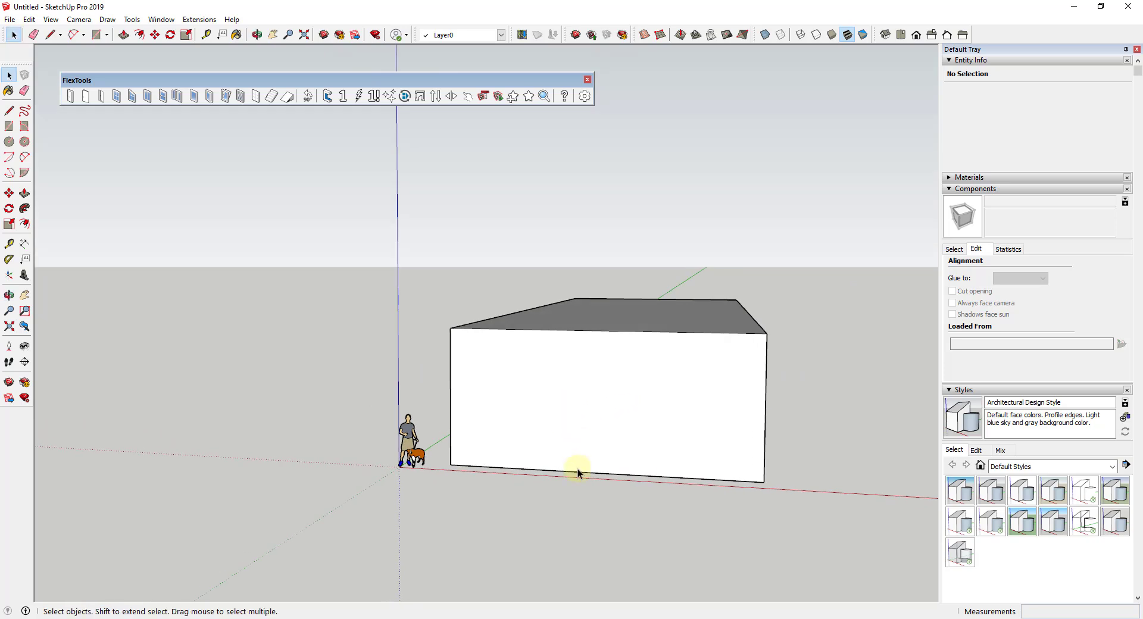
- Divide the box's bottom front edge into 3 equal segments
right_click(557, 475)
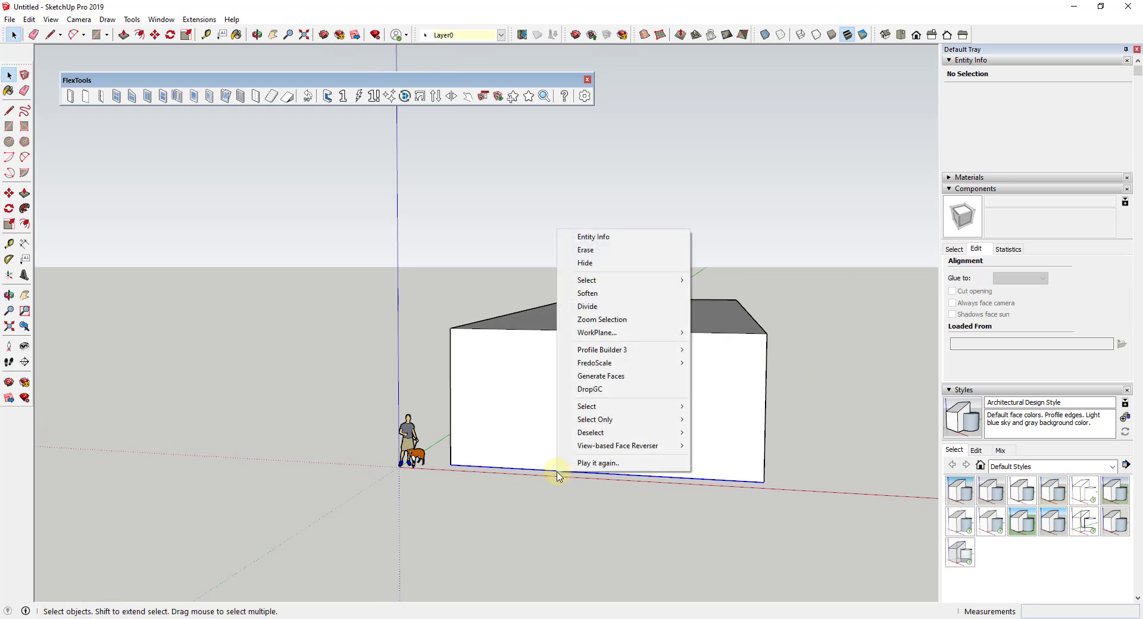
click(613, 307)
click(565, 473)
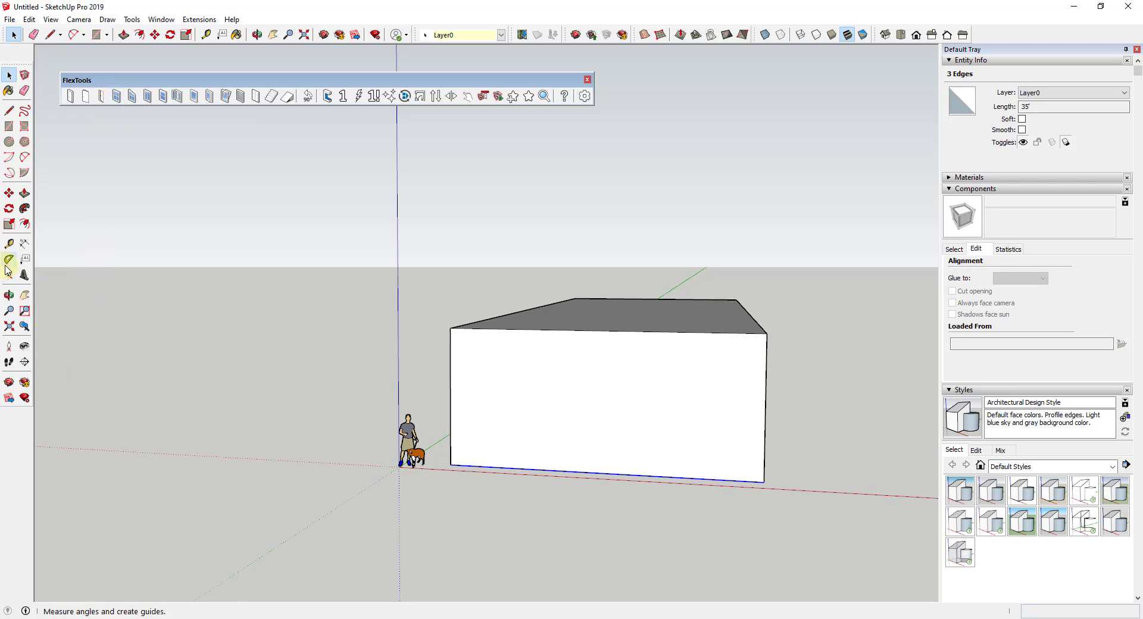
- Add a Tape Measure guide 11' 8" in from the left edge of the front wall
click(9, 243)
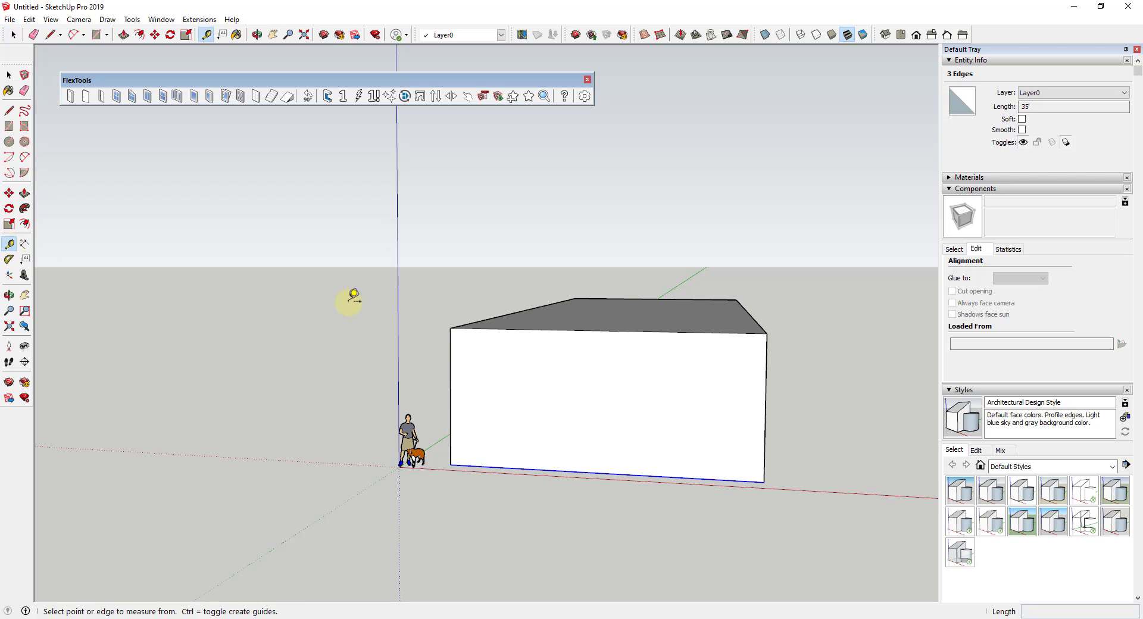
click(450, 413)
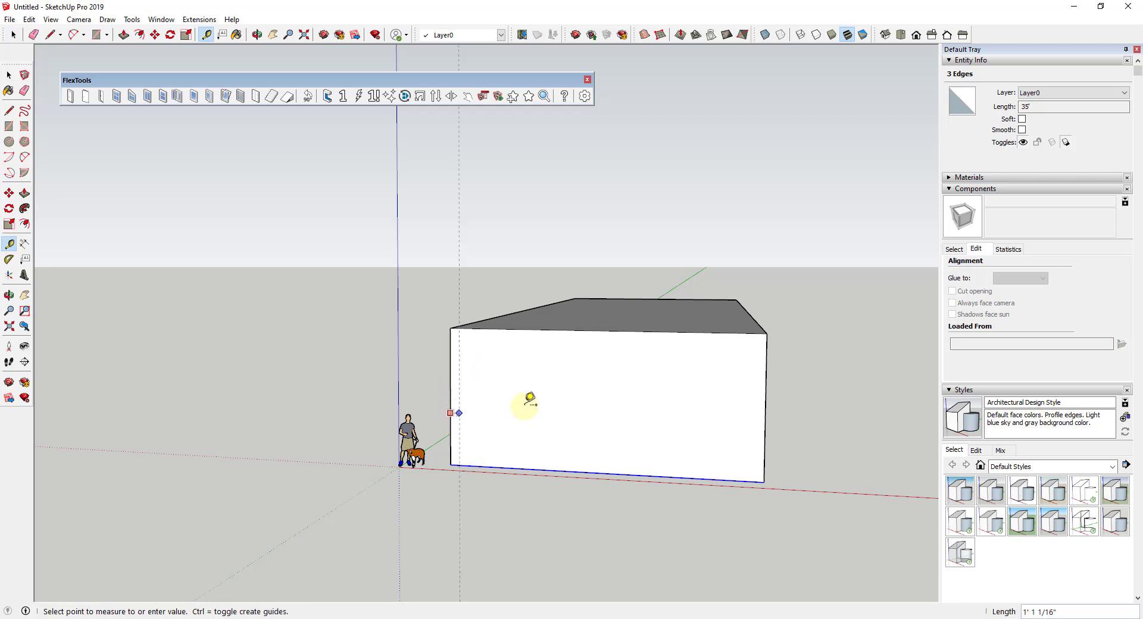
click(551, 468)
scroll(548, 400, up, 3)
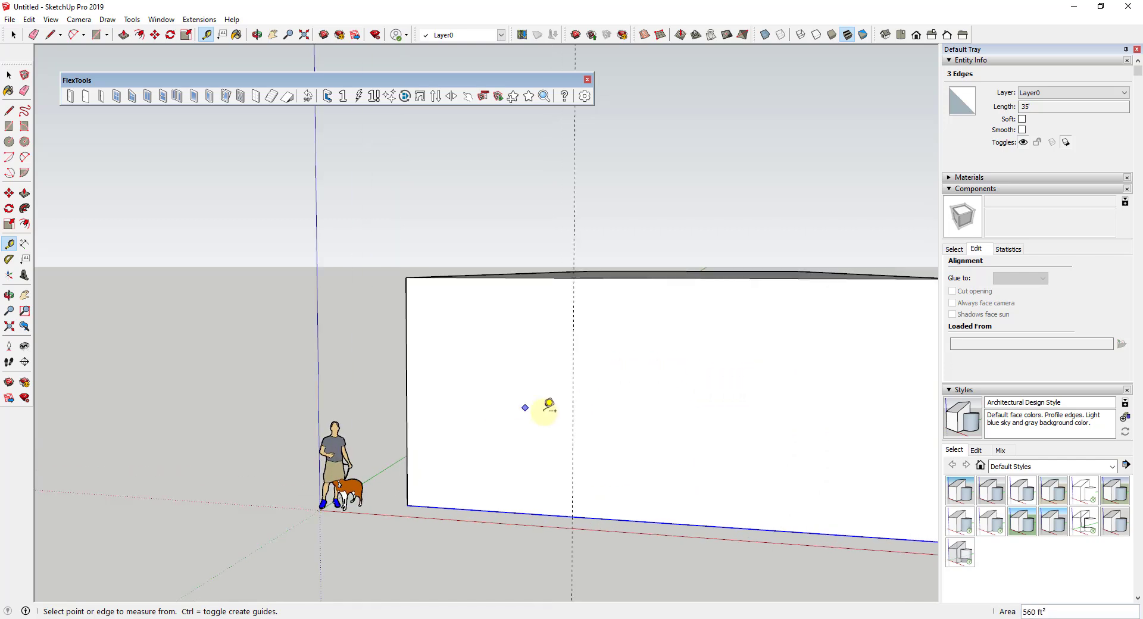
middle_drag(546, 403, 559, 357)
- Place a FlexWindow at the front wall's lower-left corner and orbit around to inspect it
click(117, 96)
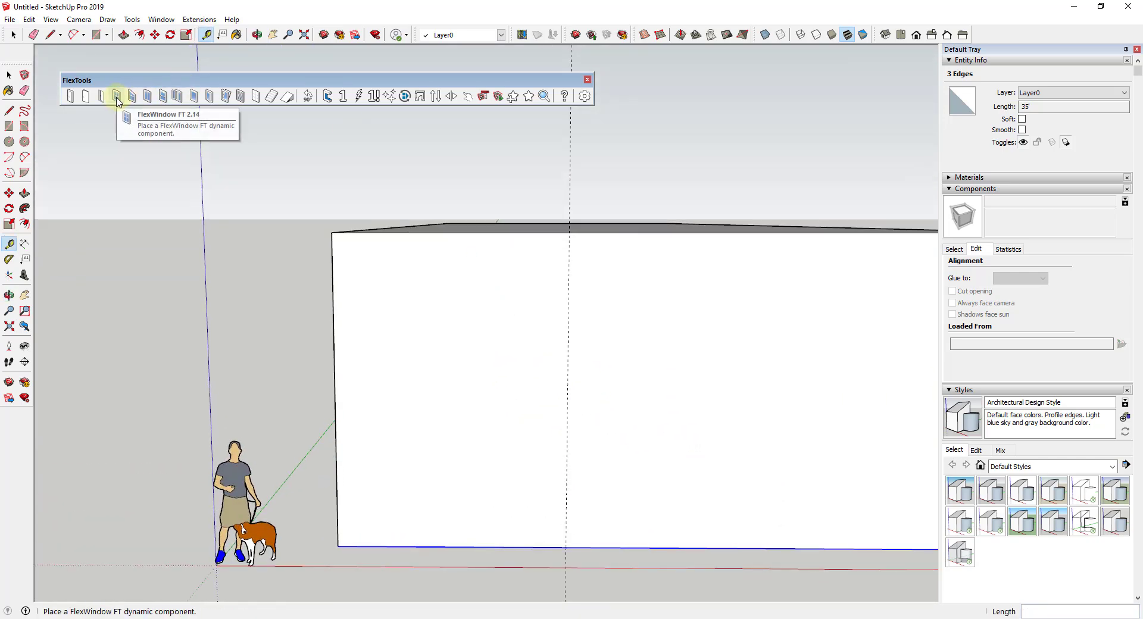
click(118, 99)
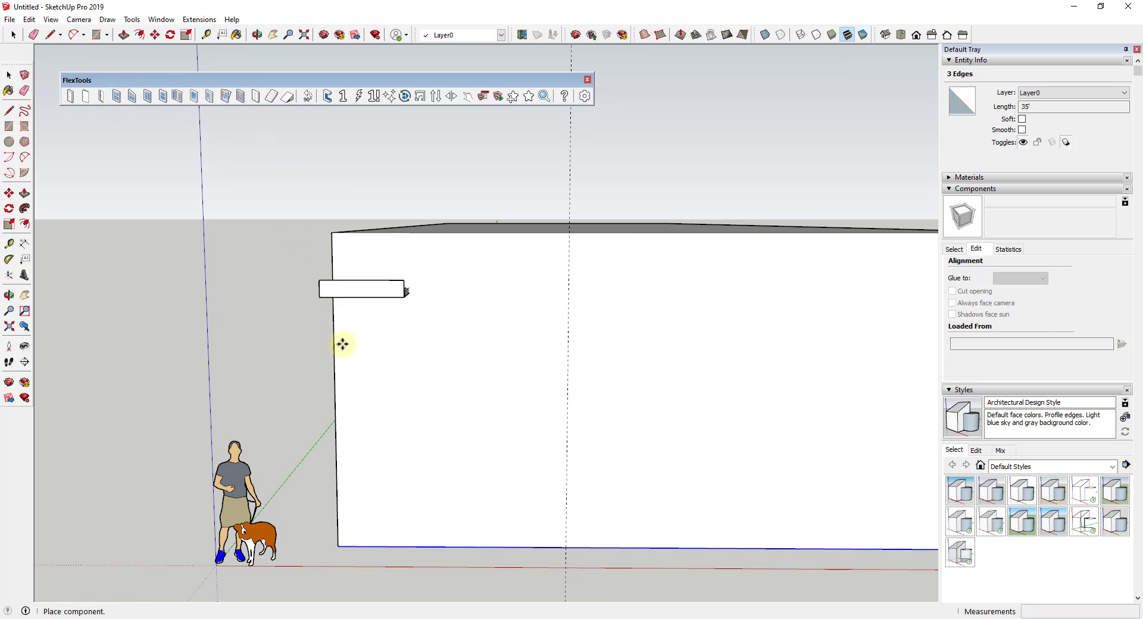
click(349, 534)
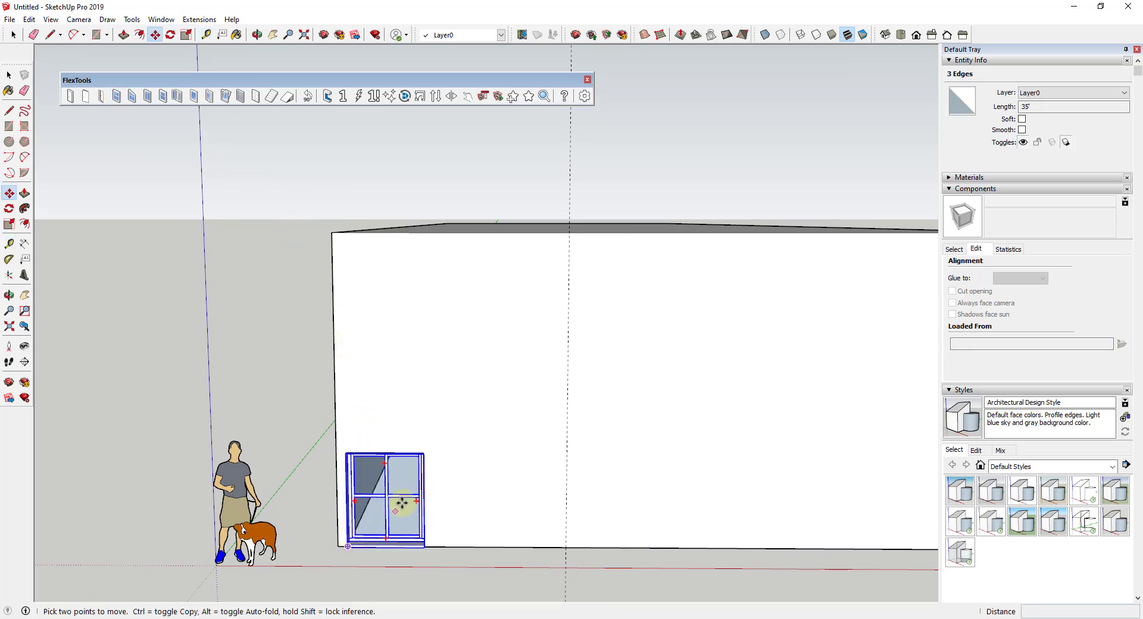
middle_drag(394, 506, 431, 430)
scroll(428, 454, down, 6)
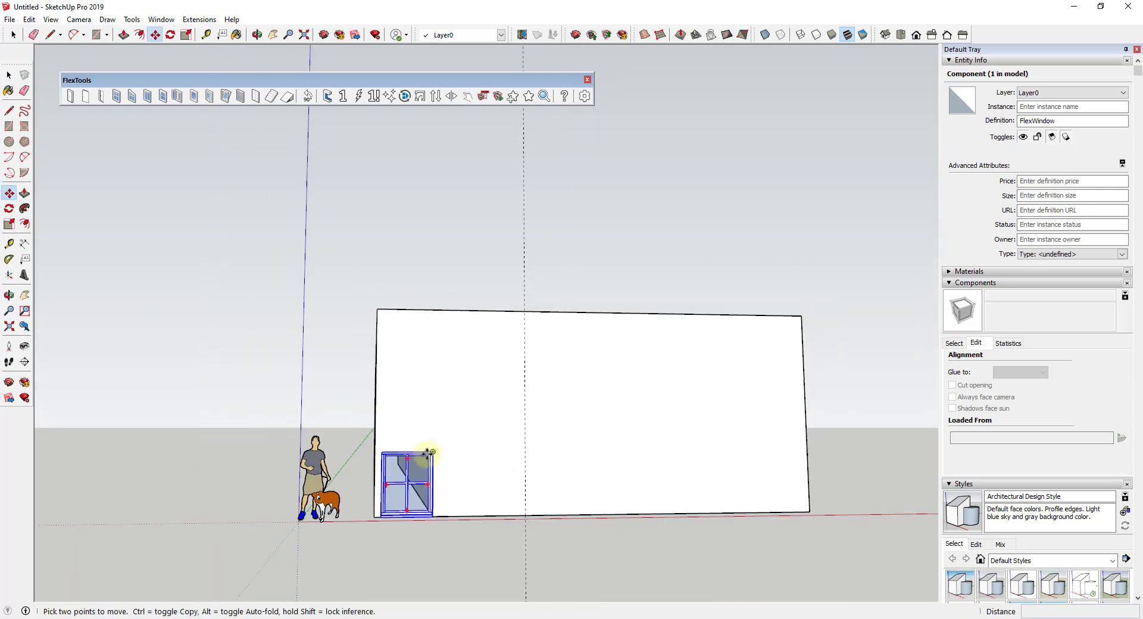
scroll(420, 463, up, 6)
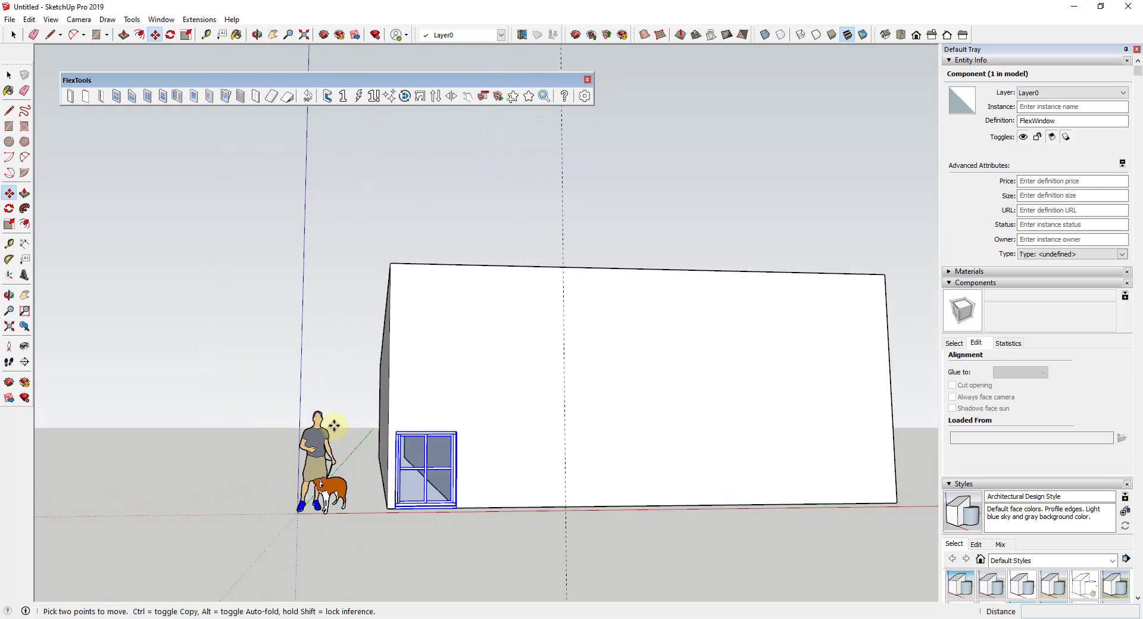
middle_drag(331, 428, 561, 492)
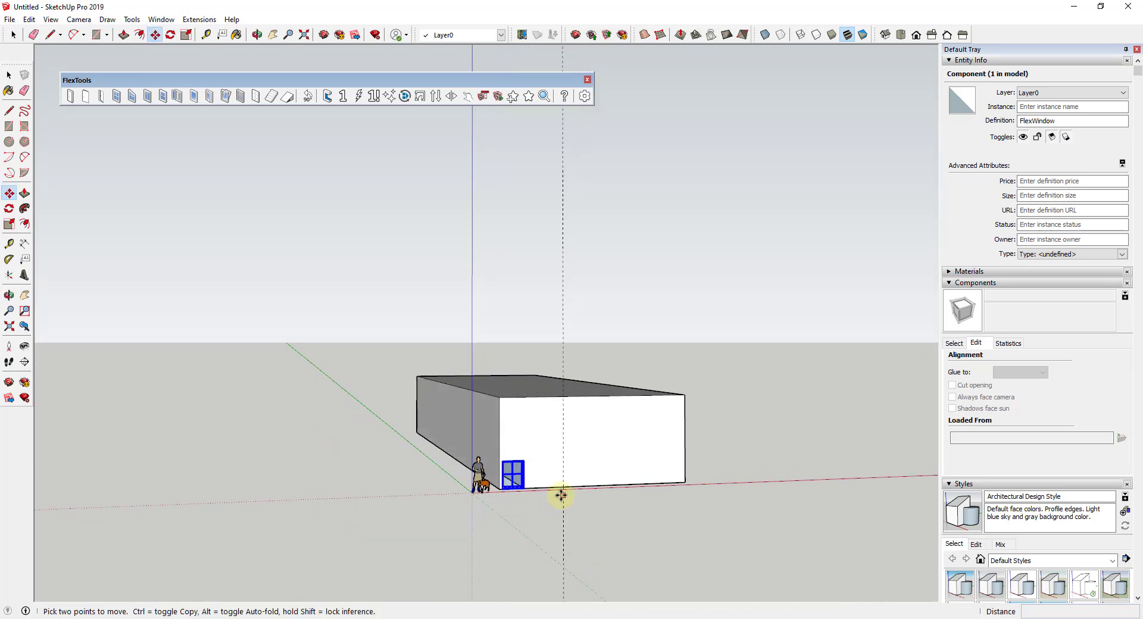
scroll(494, 451, up, 5)
middle_drag(494, 450, 473, 463)
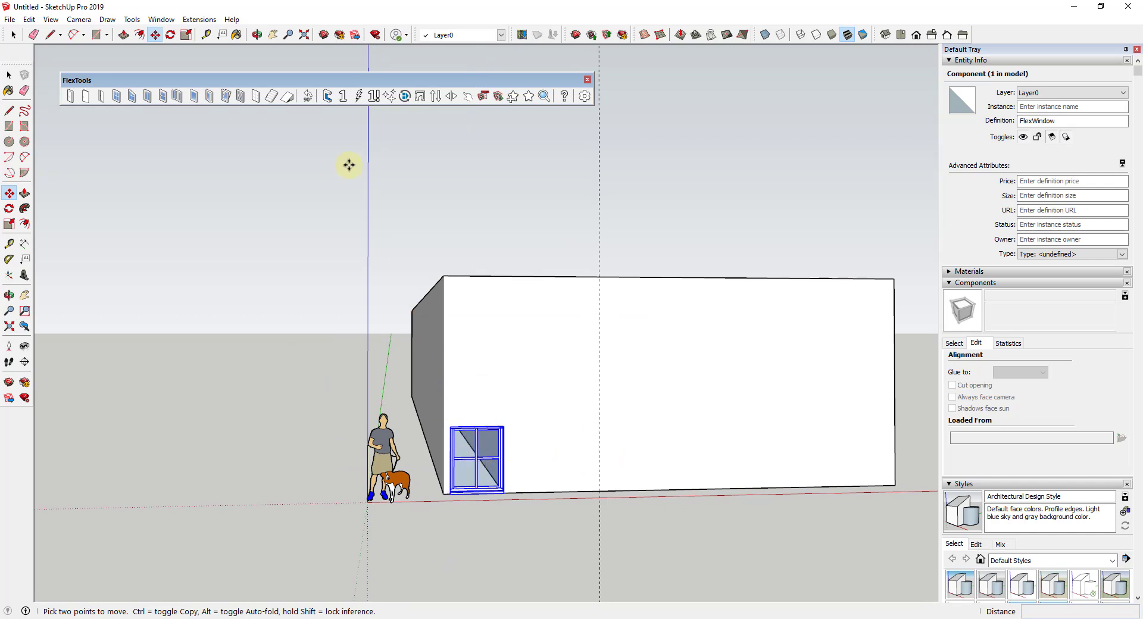
- Lower the Wallcutter cut depth from 2 to 1 and close the Wallcutter controls
click(326, 97)
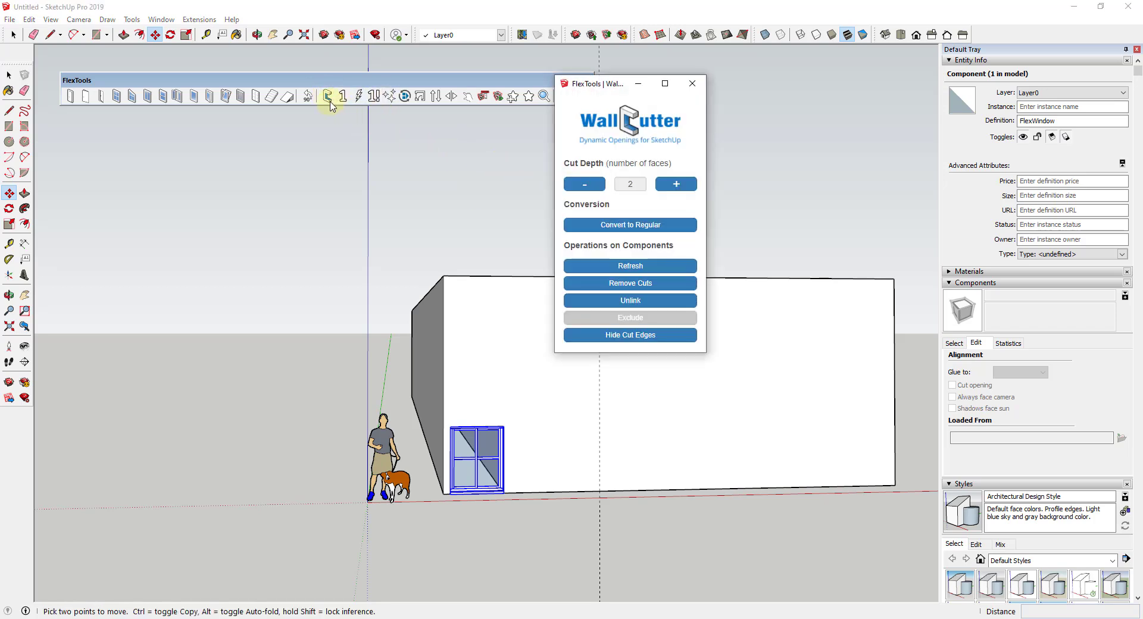
click(584, 184)
mouse_move(469, 434)
middle_down()
mouse_move(458, 416)
mouse_move(512, 426)
mouse_move(512, 462)
mouse_move(481, 443)
middle_up()
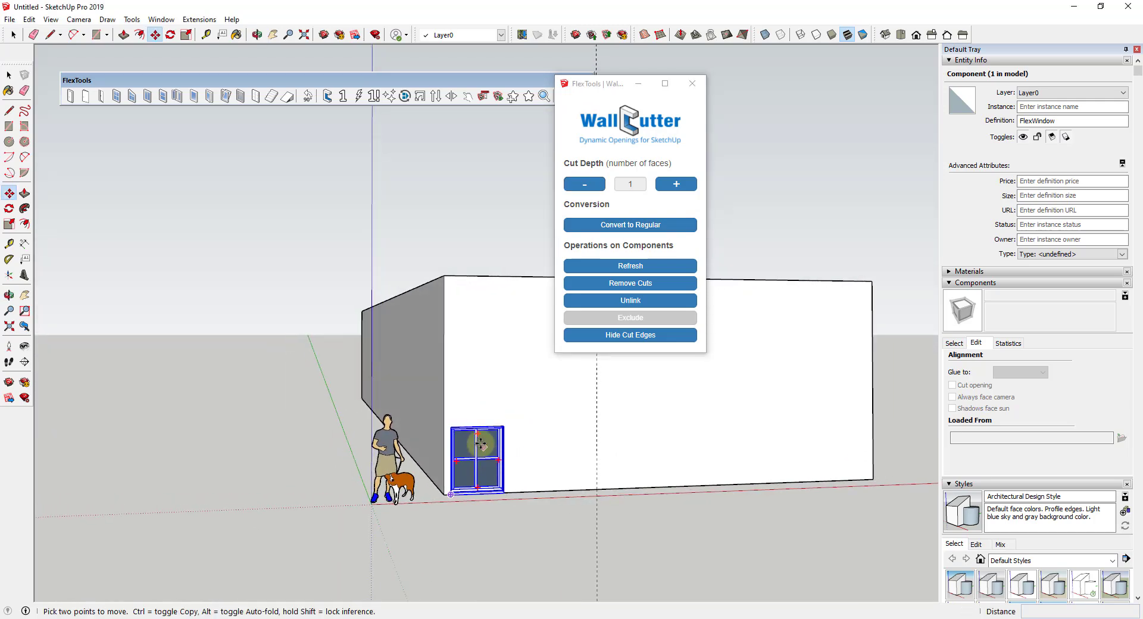
click(692, 85)
scroll(556, 437, down, 3)
scroll(545, 453, up, 3)
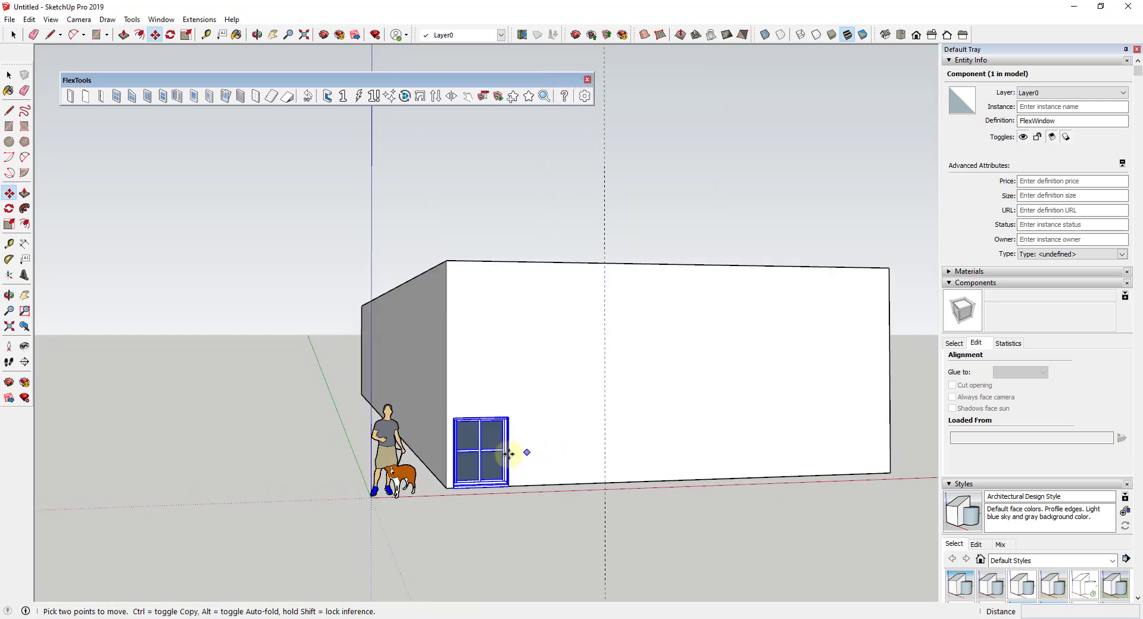
scroll(509, 454, up, 4)
- Scale the window wider along the red axis, then trim the width slightly
key(s)
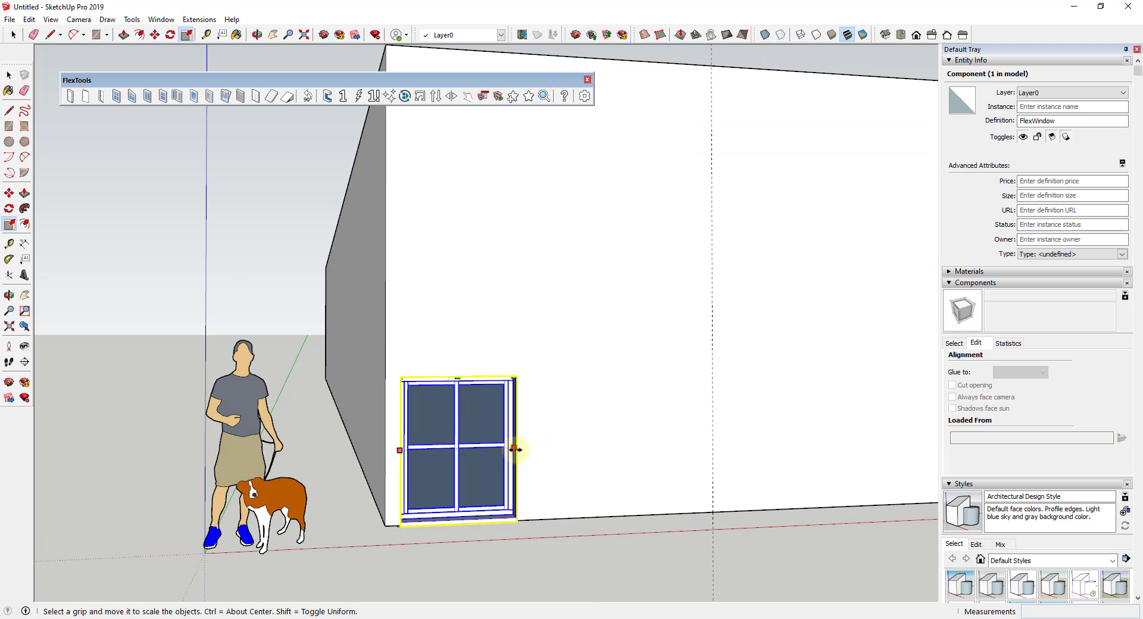
drag(514, 448, 712, 512)
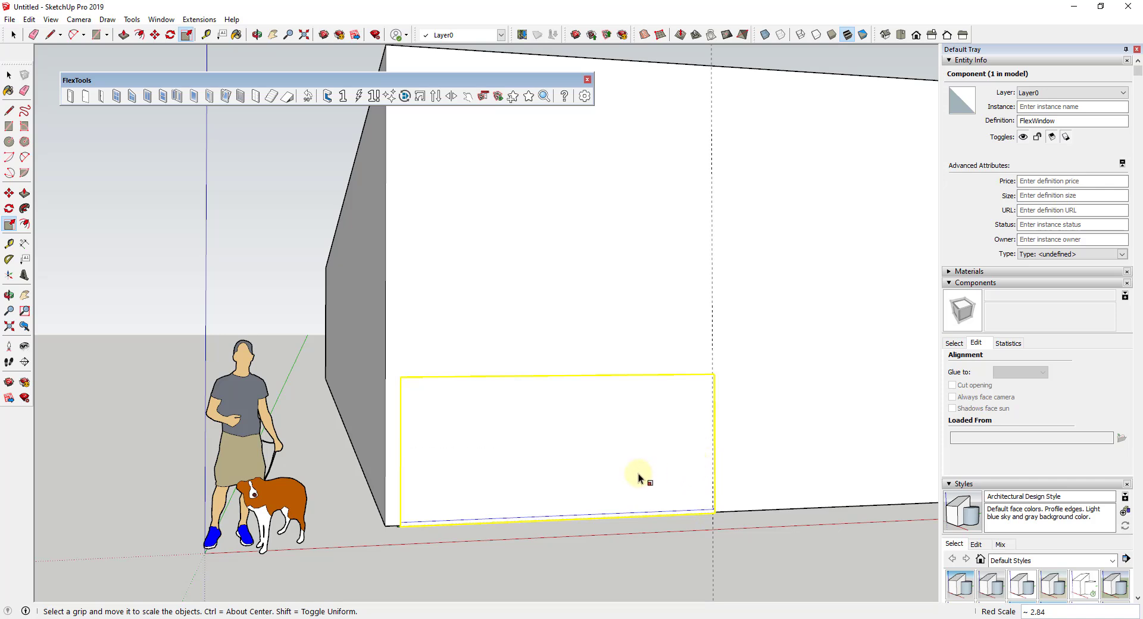
scroll(643, 476, down, 2)
scroll(678, 430, up, 3)
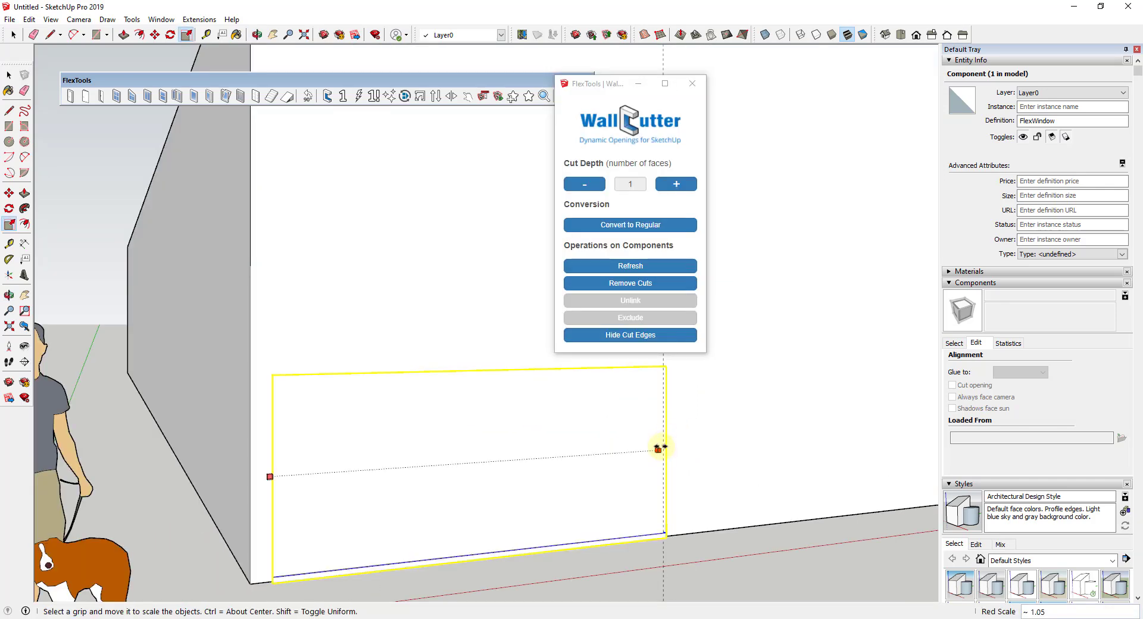
drag(658, 448, 654, 449)
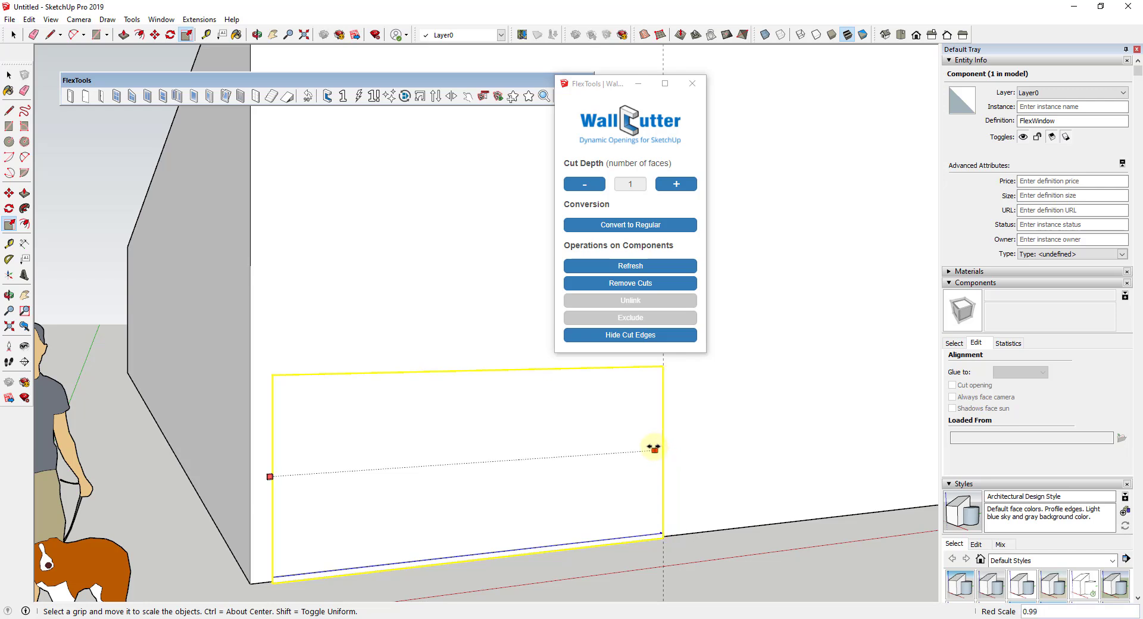
click(654, 448)
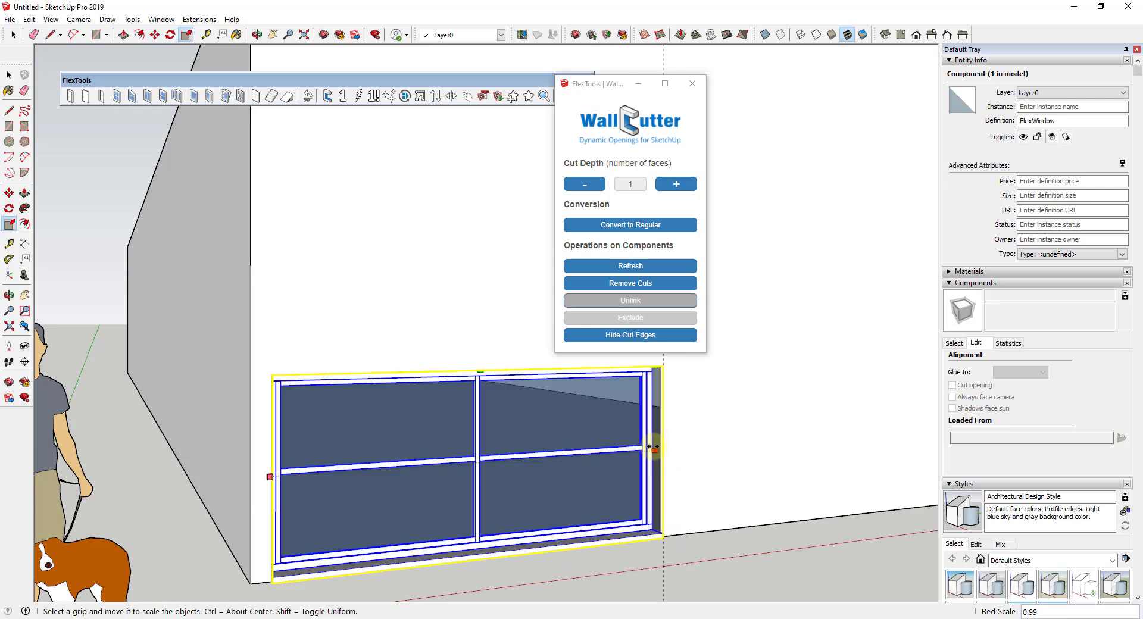
scroll(662, 451, up, 2)
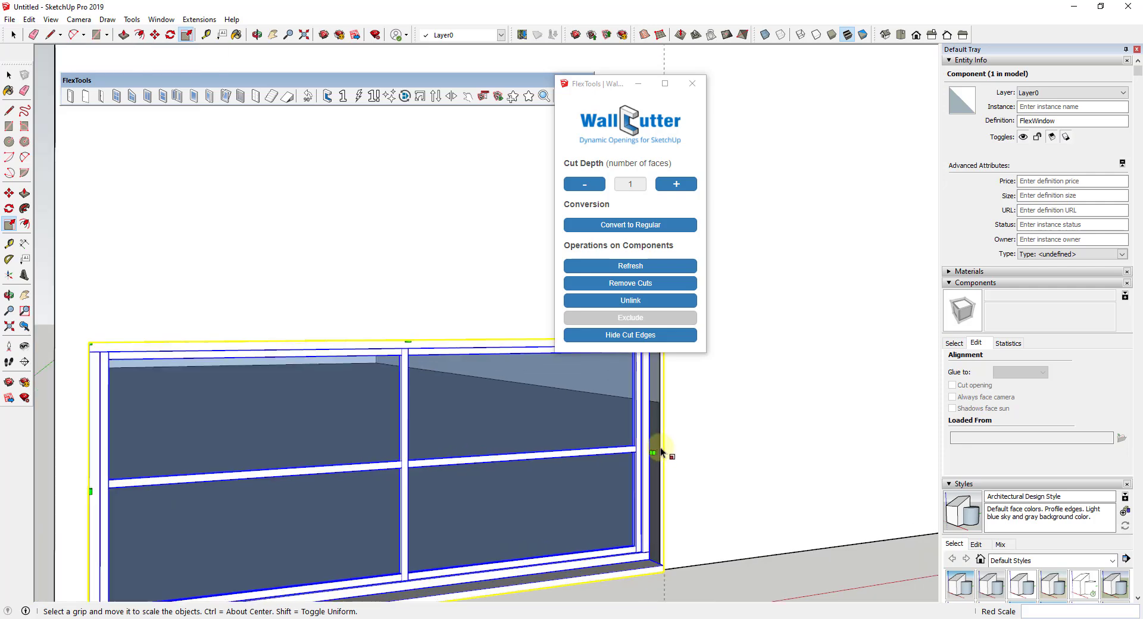
middle_drag(641, 443, 542, 438)
- From a near-front view, stretch the window further to the left
key(s)
scroll(571, 442, down, 3)
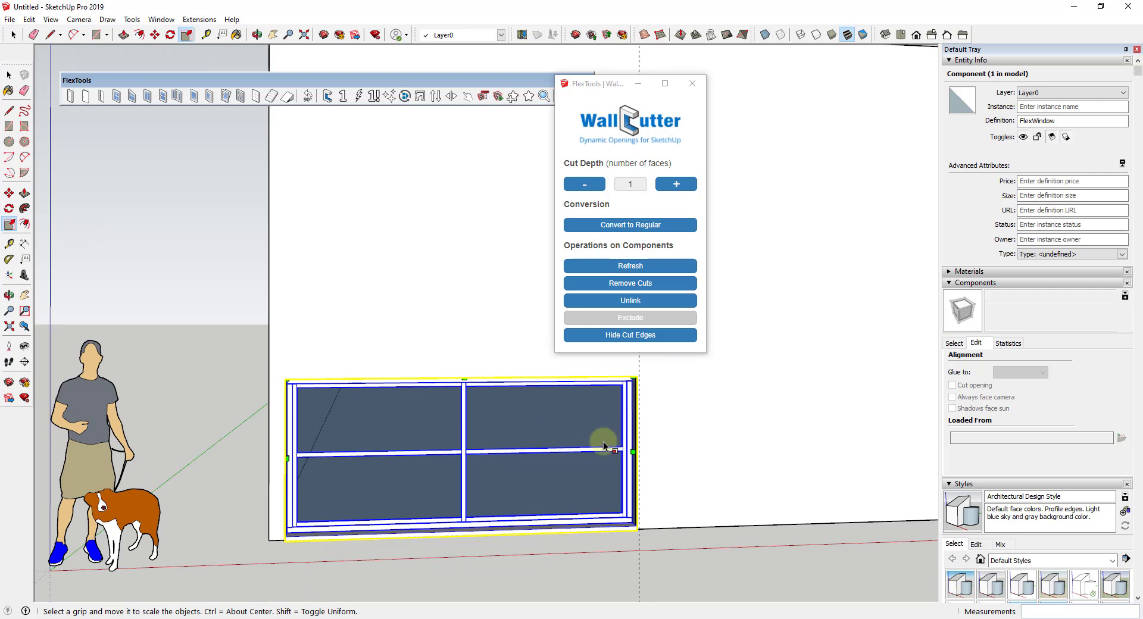
scroll(605, 438, up, 2)
scroll(635, 421, down, 3)
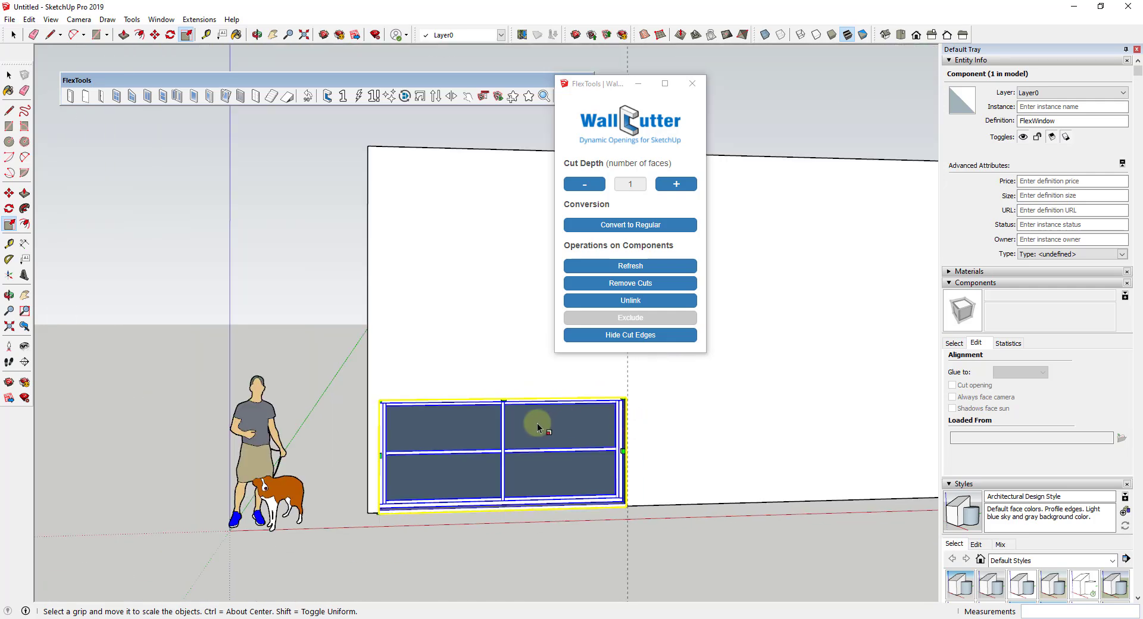
middle_drag(537, 423, 357, 466)
scroll(400, 443, up, 4)
drag(400, 443, 377, 446)
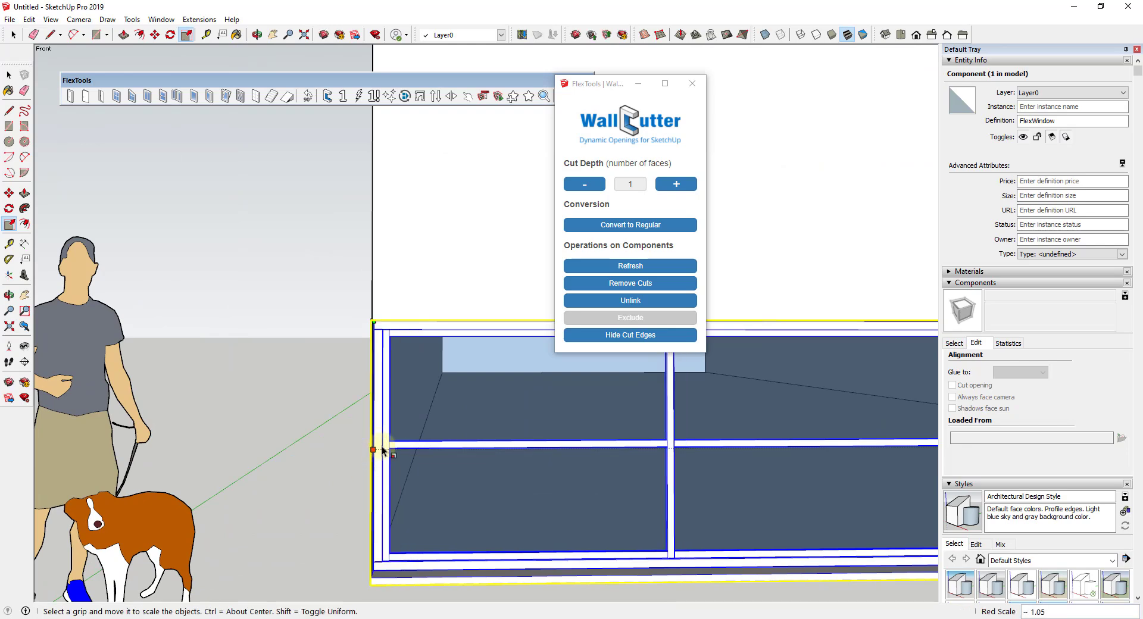
scroll(420, 446, down, 4)
middle_drag(435, 450, 538, 458)
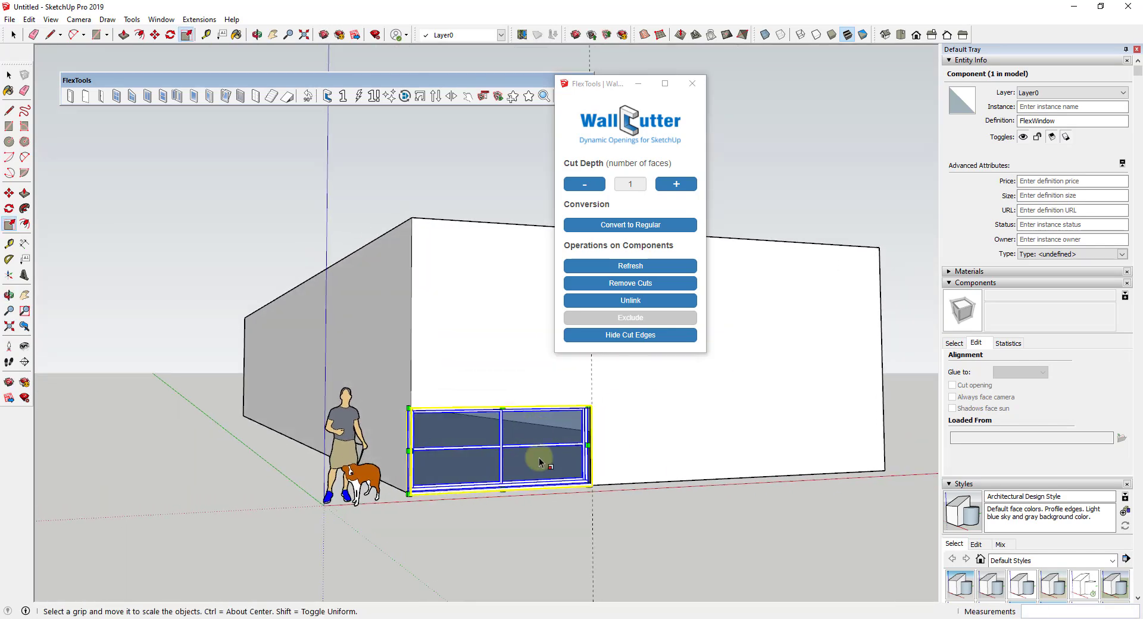
- Scale the window 3.00 times taller up to the wall's top, then orbit to review
drag(500, 407, 495, 252)
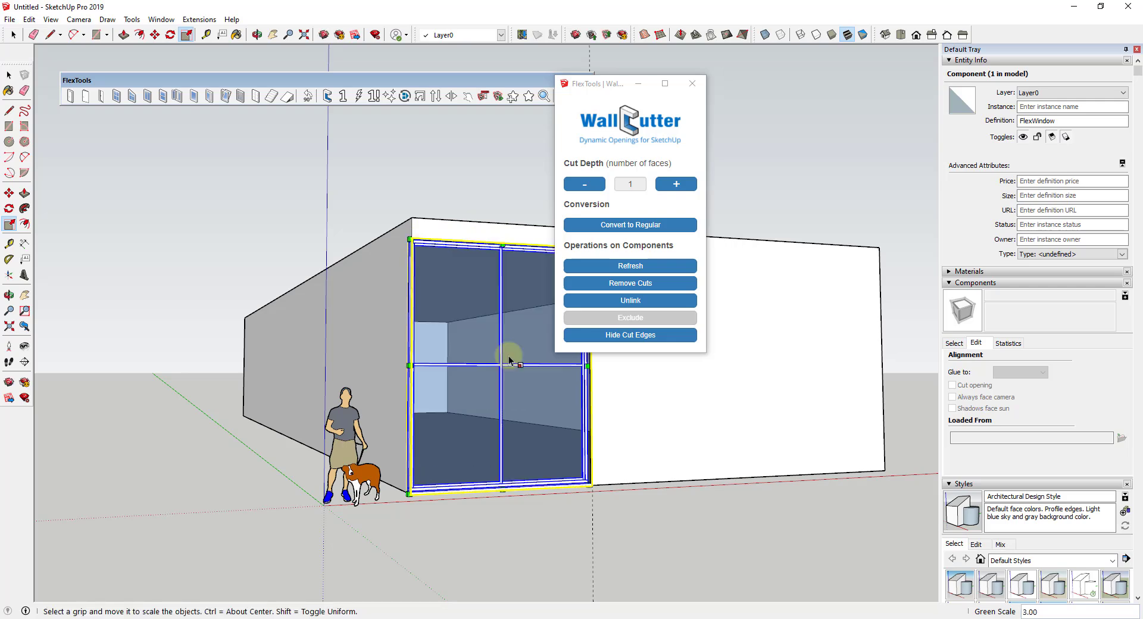
middle_drag(506, 355, 399, 377)
scroll(401, 375, down, 3)
middle_drag(470, 360, 589, 490)
scroll(531, 425, up, 5)
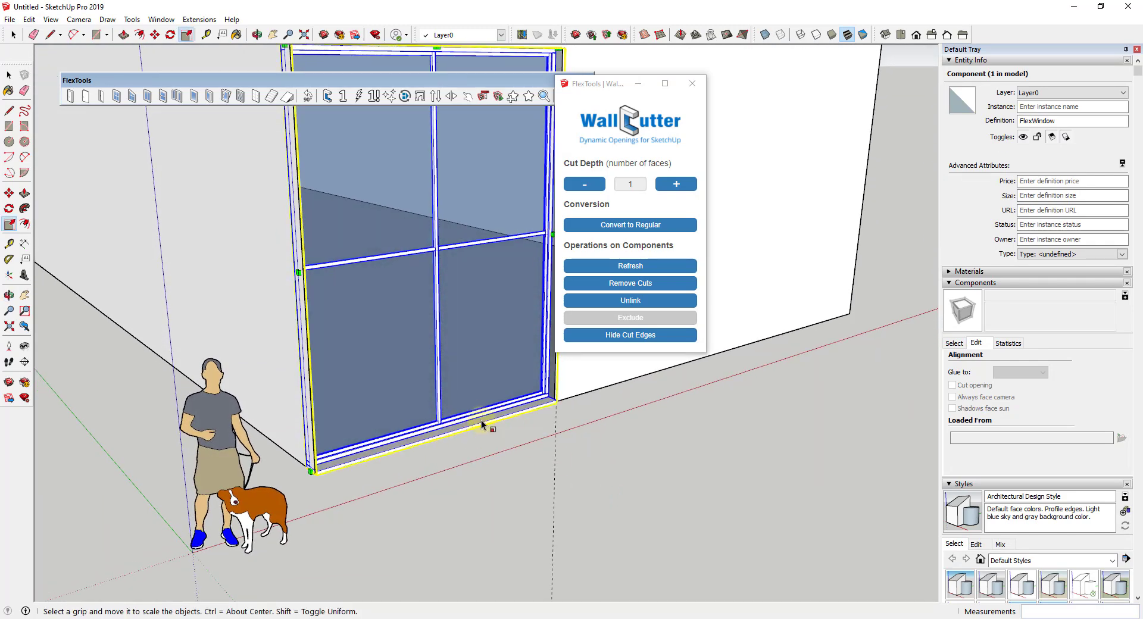
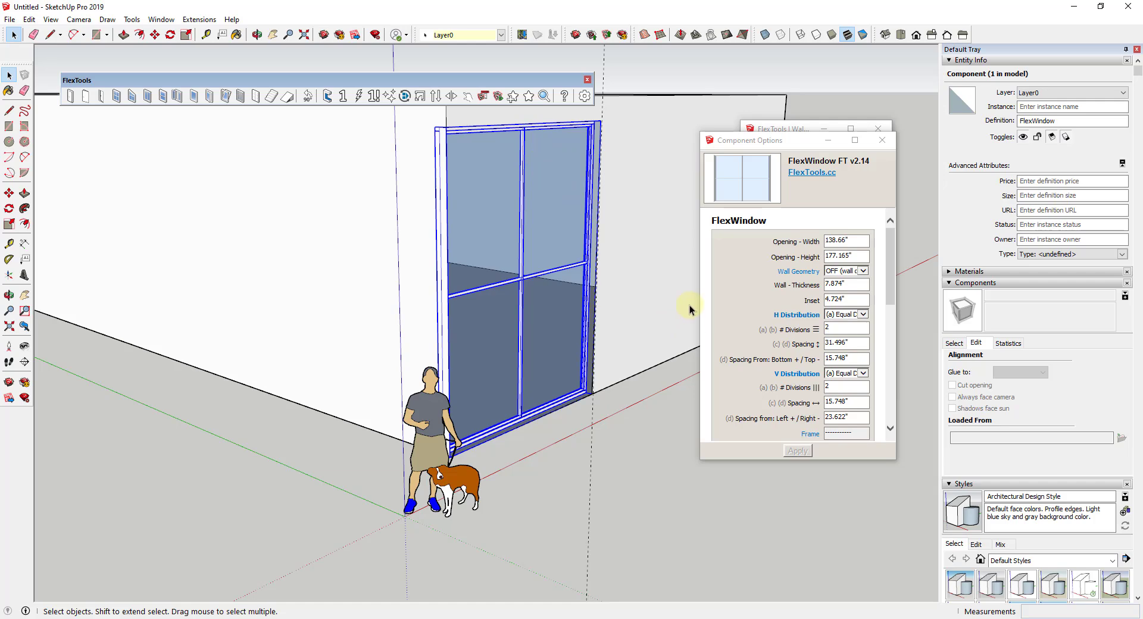
- Orbit around the newly placed four-pane FlexWindow to review it in the wall
middle_drag(584, 298, 499, 280)
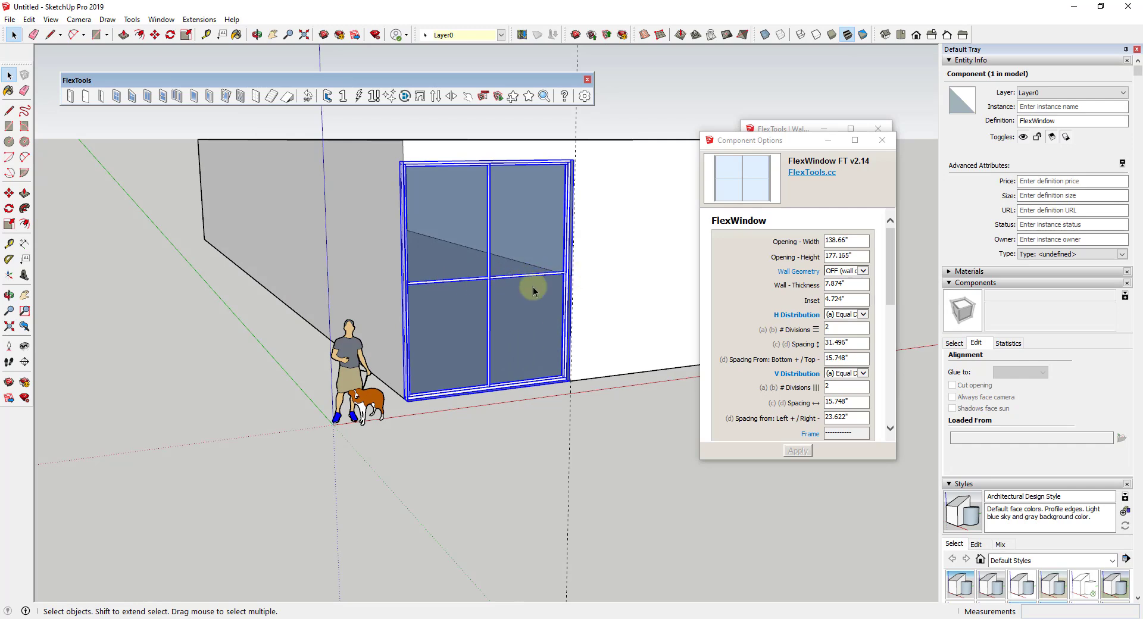
- Set the FlexWindow to 1 horizontal and 2 vertical divisions in Component Options and apply
double_click(848, 328)
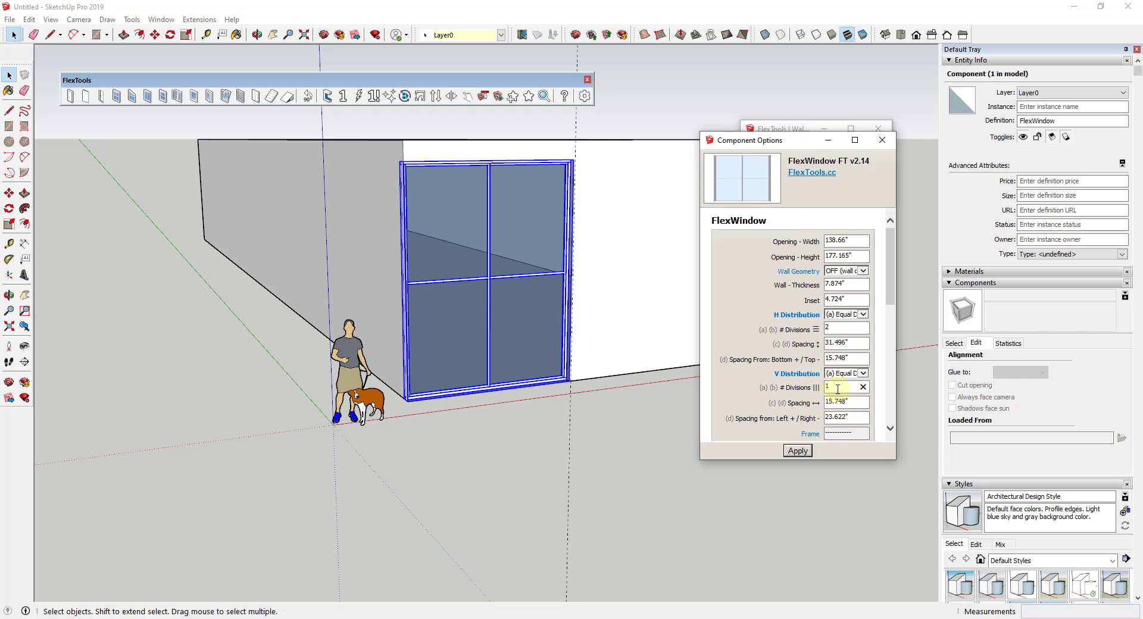
click(798, 451)
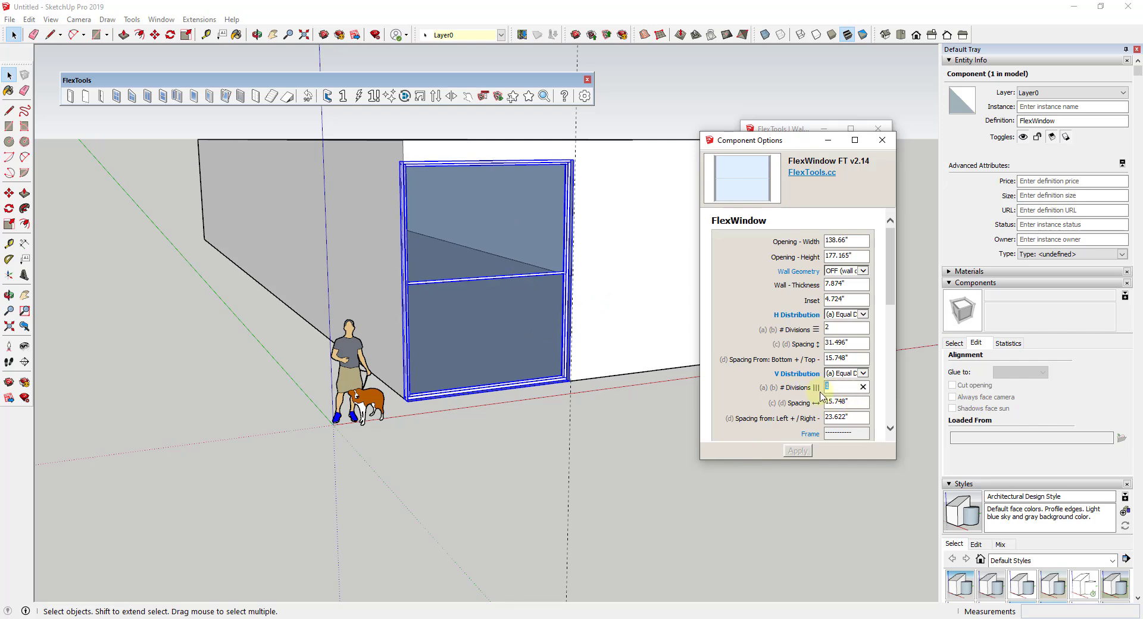
text(1)
click(842, 328)
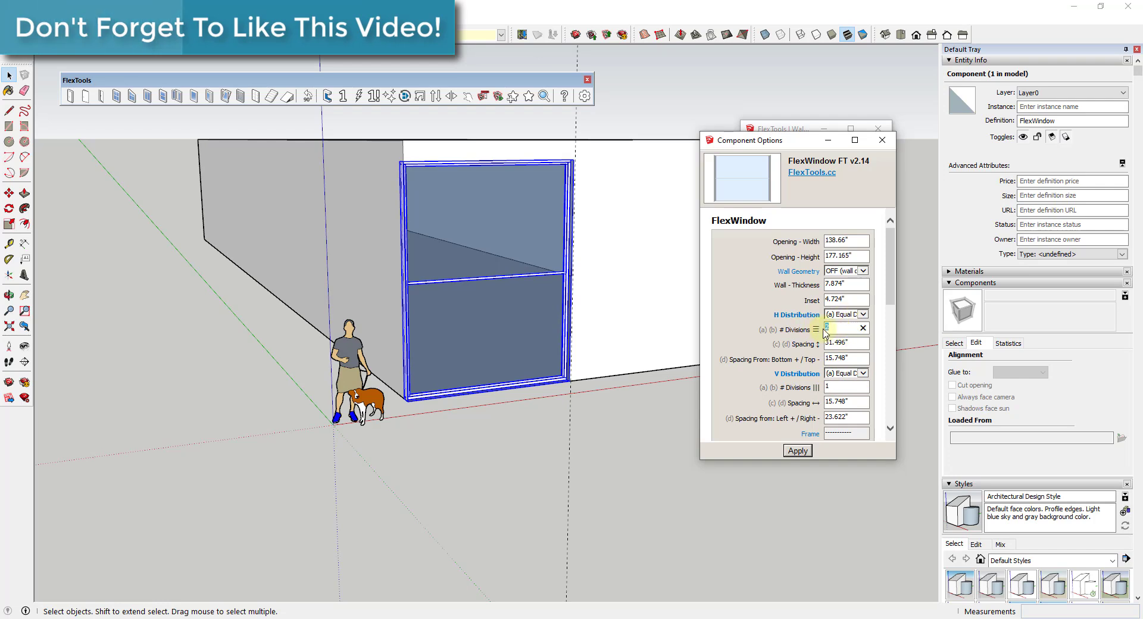
click(831, 386)
text(2)
click(810, 329)
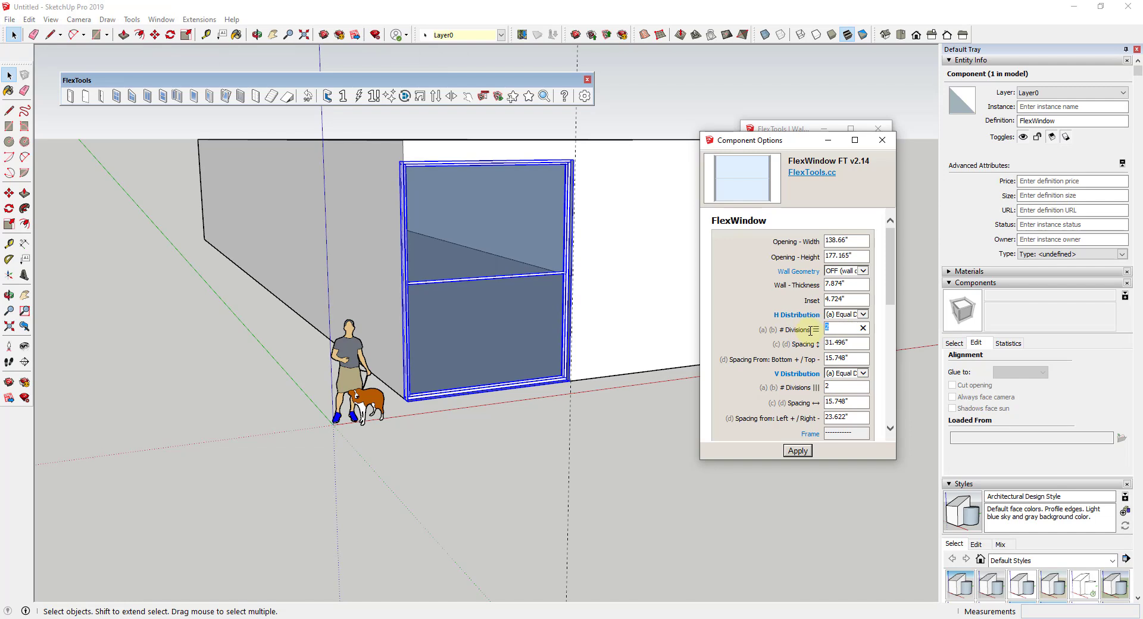
click(798, 451)
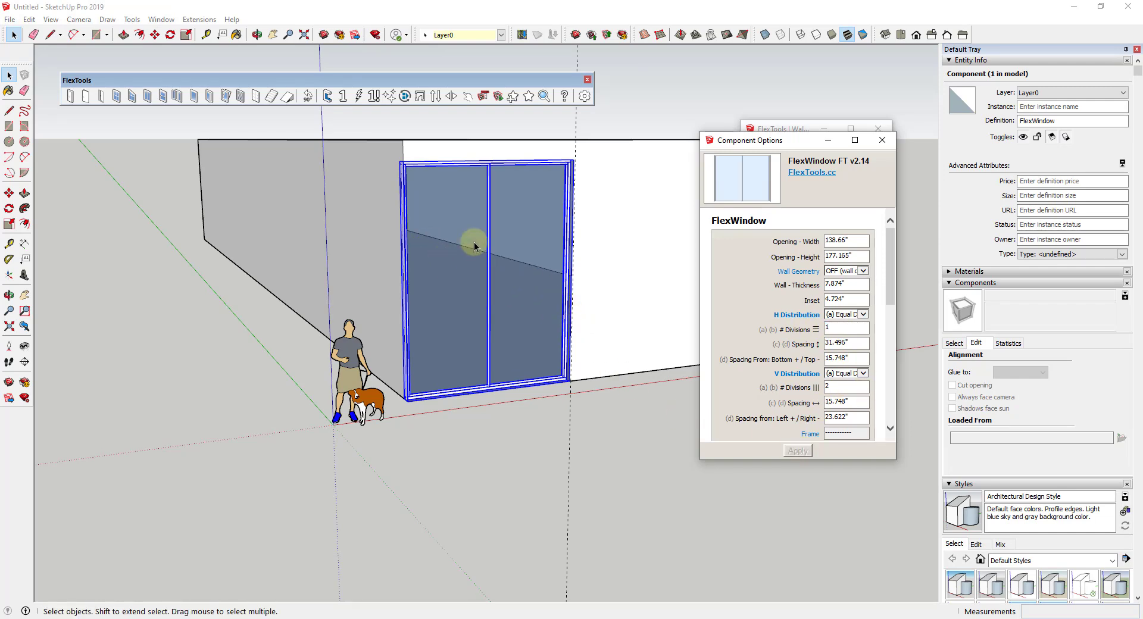
- Zoom to the window's lower-right corner and draw a 6" line along the wall
scroll(512, 244, up, 3)
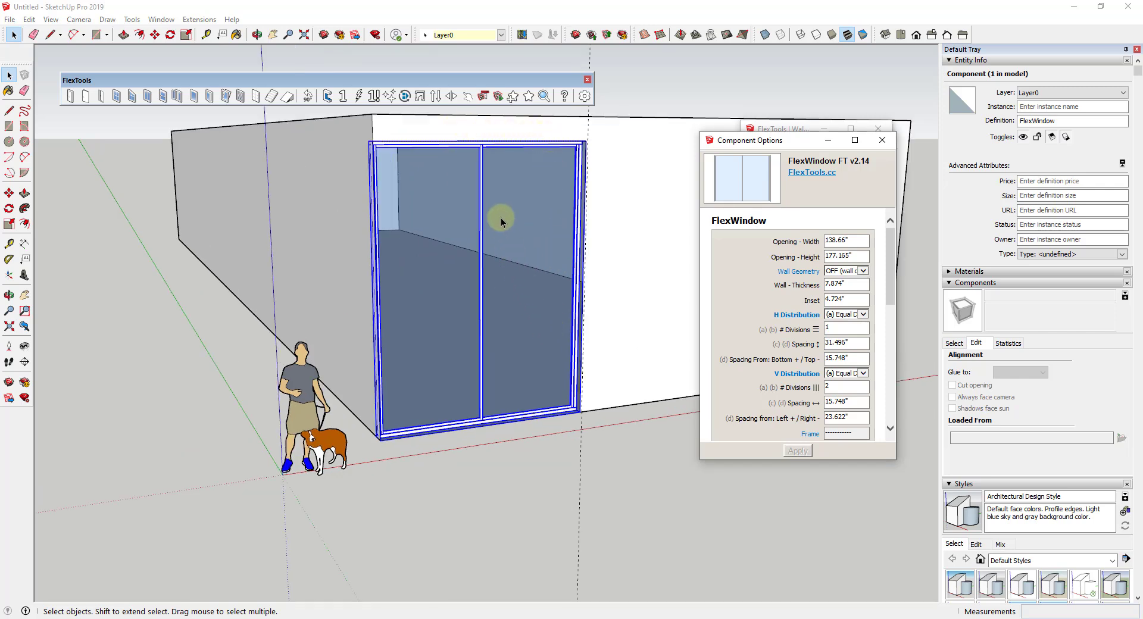
scroll(488, 200, up, 3)
scroll(511, 399, down, 5)
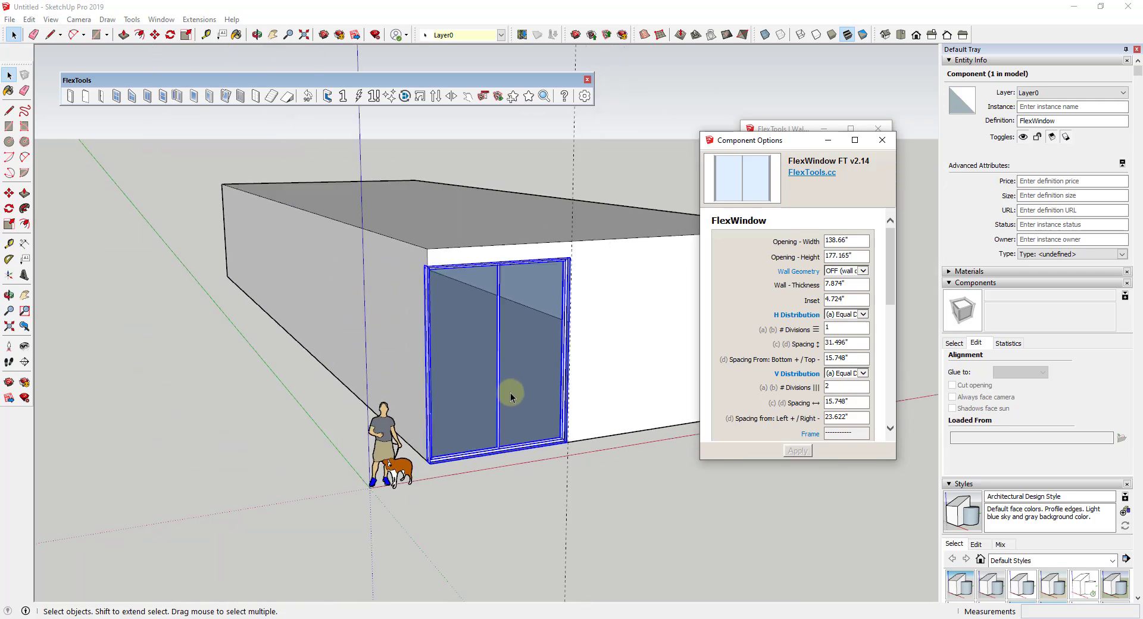
scroll(511, 398, down, 2)
middle_drag(577, 393, 554, 370)
scroll(535, 366, up, 4)
middle_drag(471, 417, 531, 450)
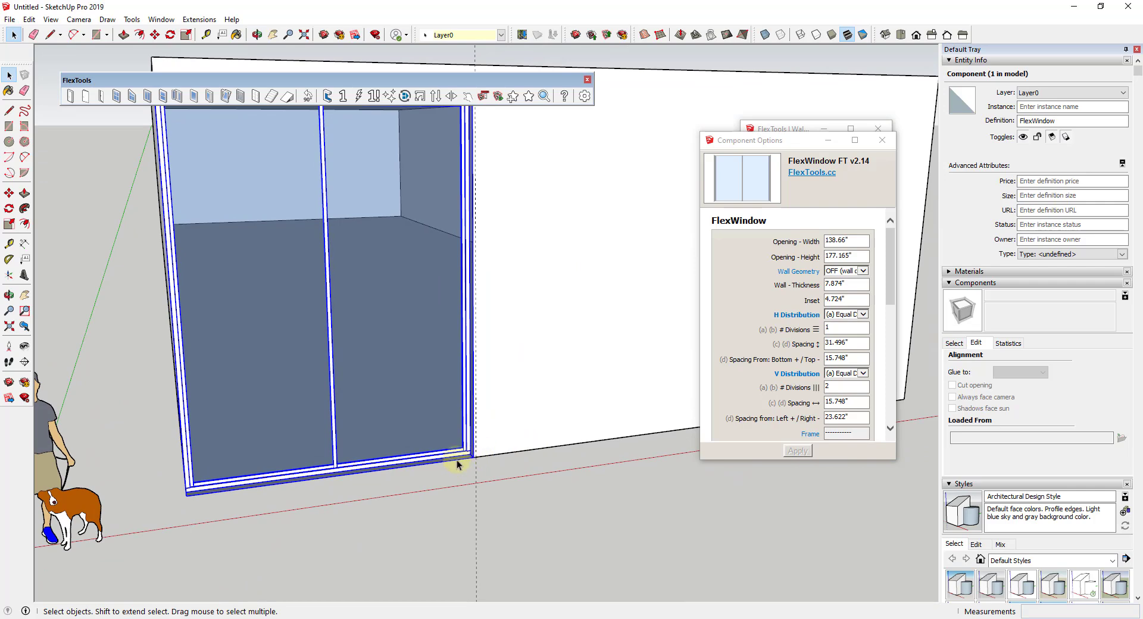
scroll(485, 468, up, 4)
key(l)
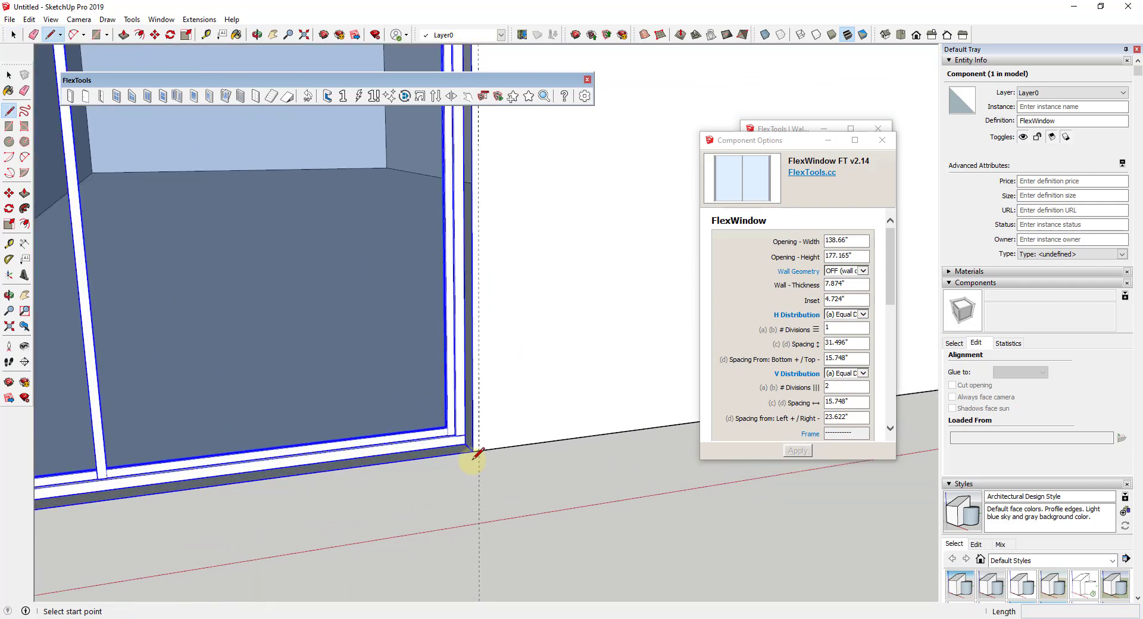
click(479, 447)
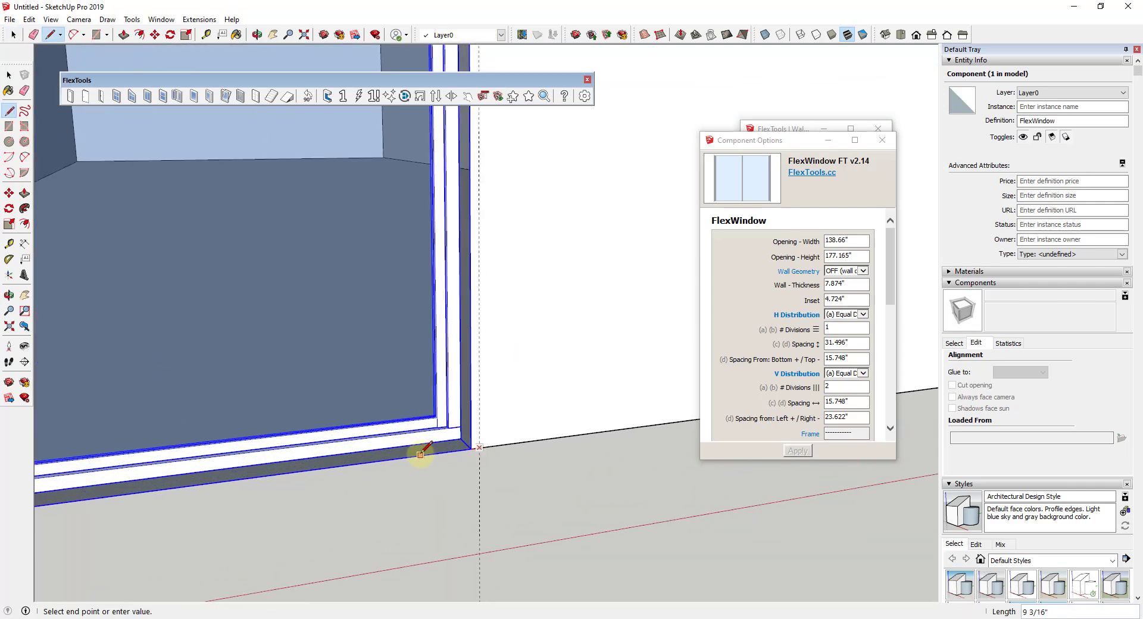
text(6)
key(Return)
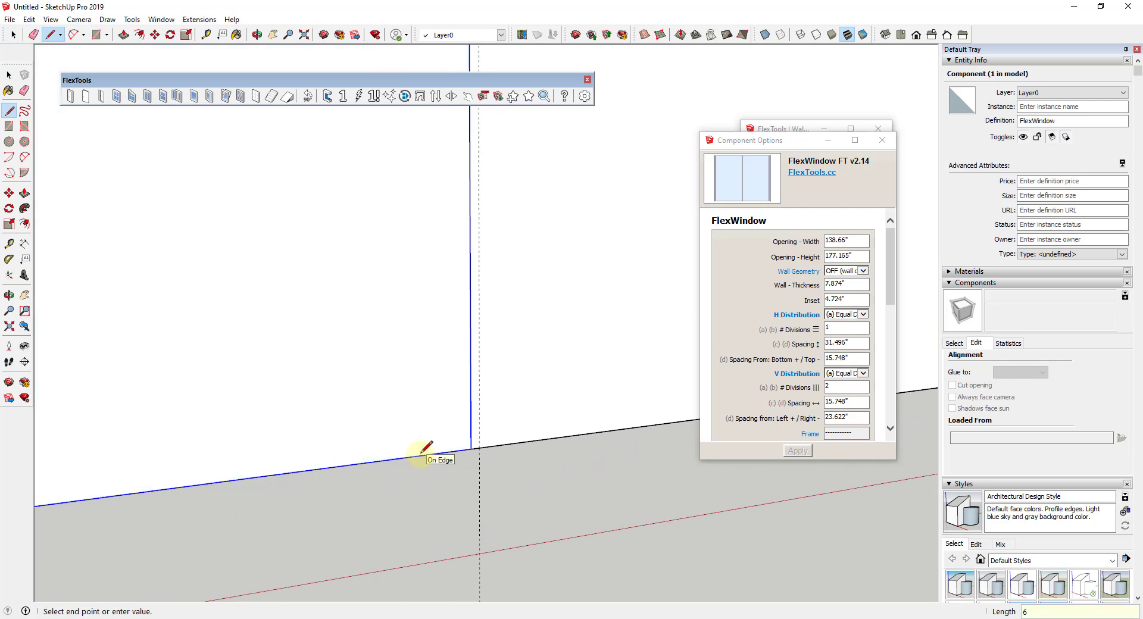
- Draw a 12" line along the wall's bottom edge and select the divided wall face
click(441, 453)
key(Return)
key(space)
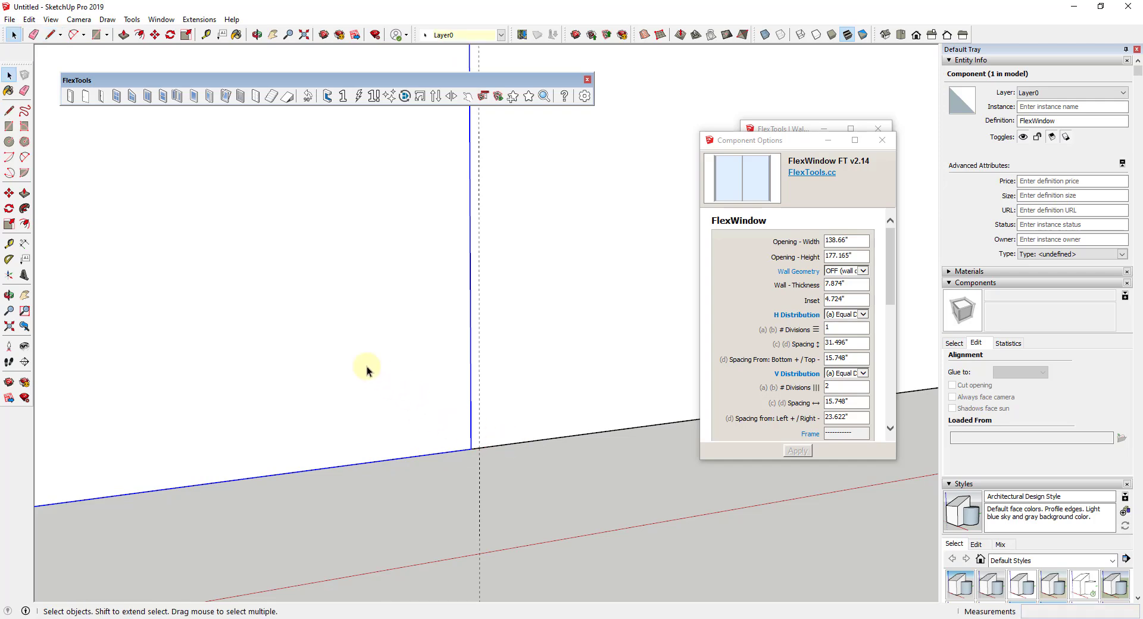
click(359, 361)
scroll(422, 349, down, 6)
scroll(422, 341, down, 3)
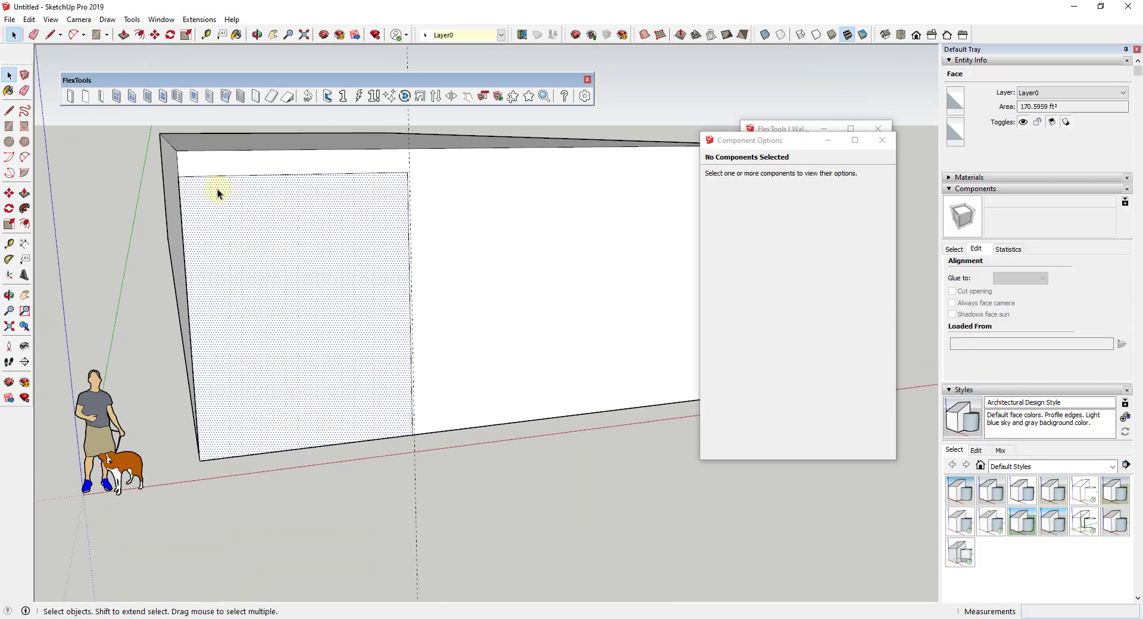
- Scale the window's width down to a 134-inch opening
click(184, 179)
middle_drag(178, 222, 259, 199)
scroll(259, 200, up, 1)
click(248, 202)
middle_drag(457, 292, 334, 317)
key(s)
drag(441, 357, 445, 535)
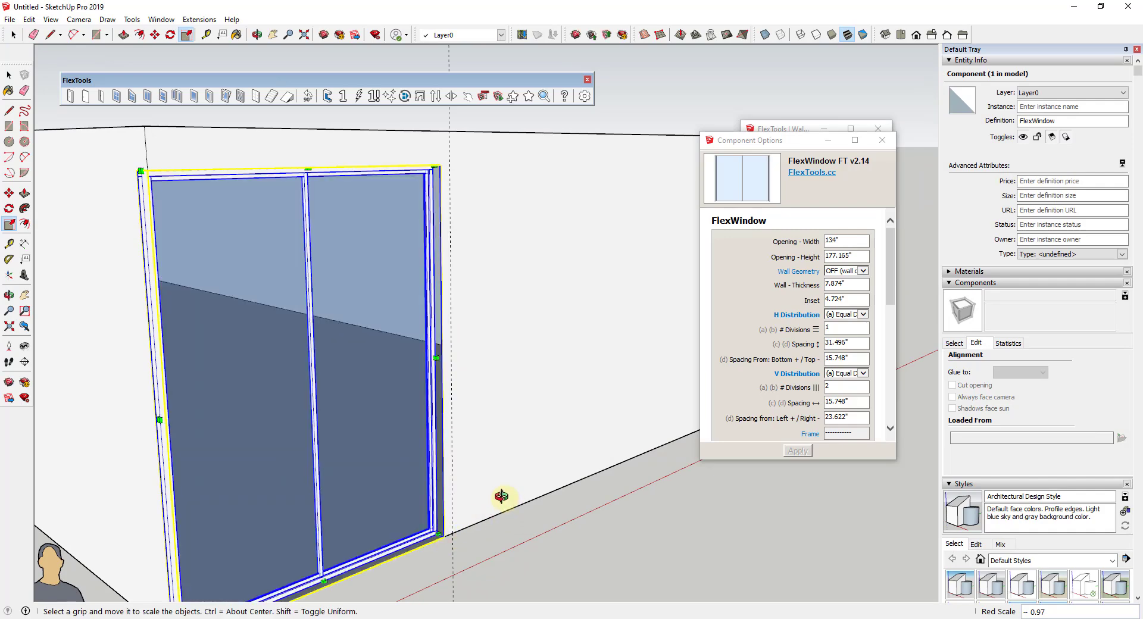
middle_drag(507, 500, 327, 454)
scroll(341, 460, down, 3)
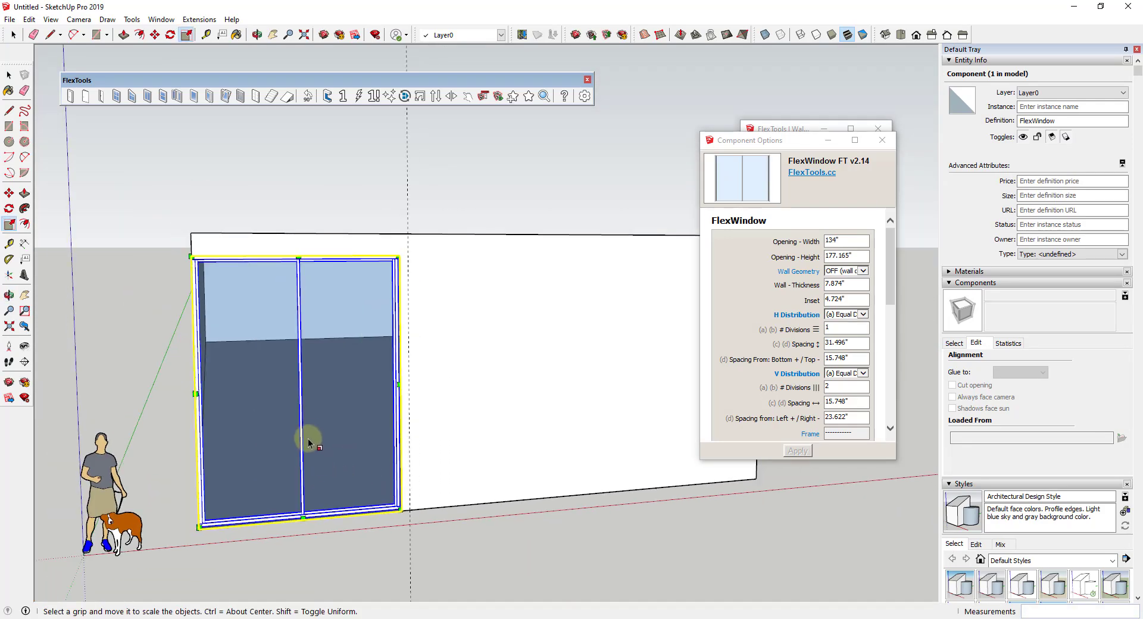
key(space)
- Start copying the window along the wall from its bottom-left corner
scroll(238, 497, up, 5)
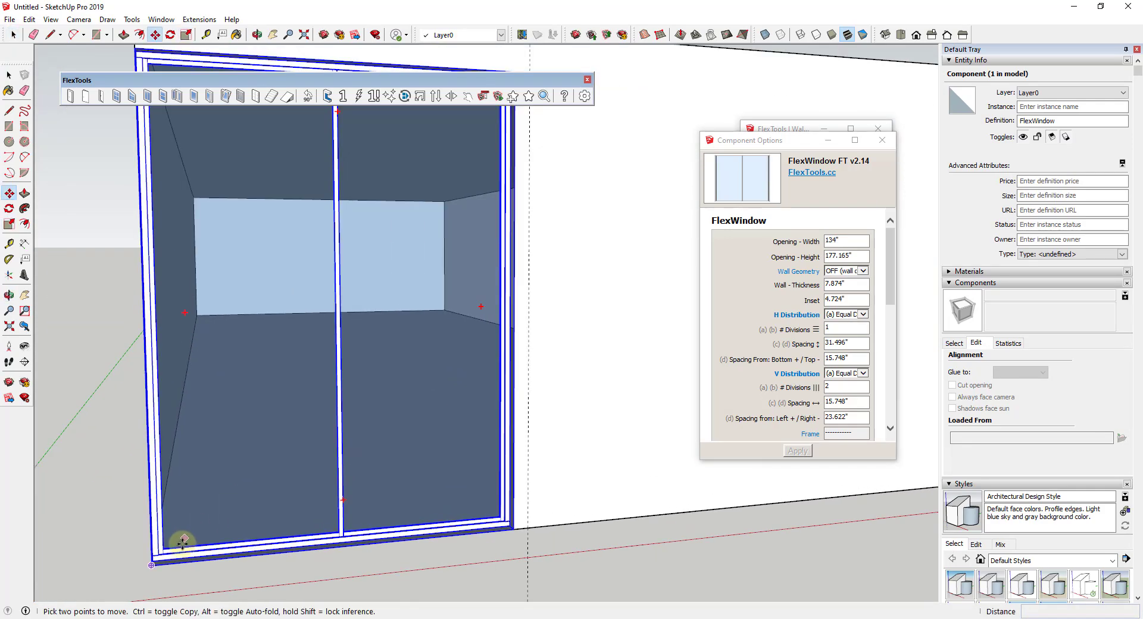
key(m)
click(158, 556)
key(ctrl)
scroll(173, 553, down, 4)
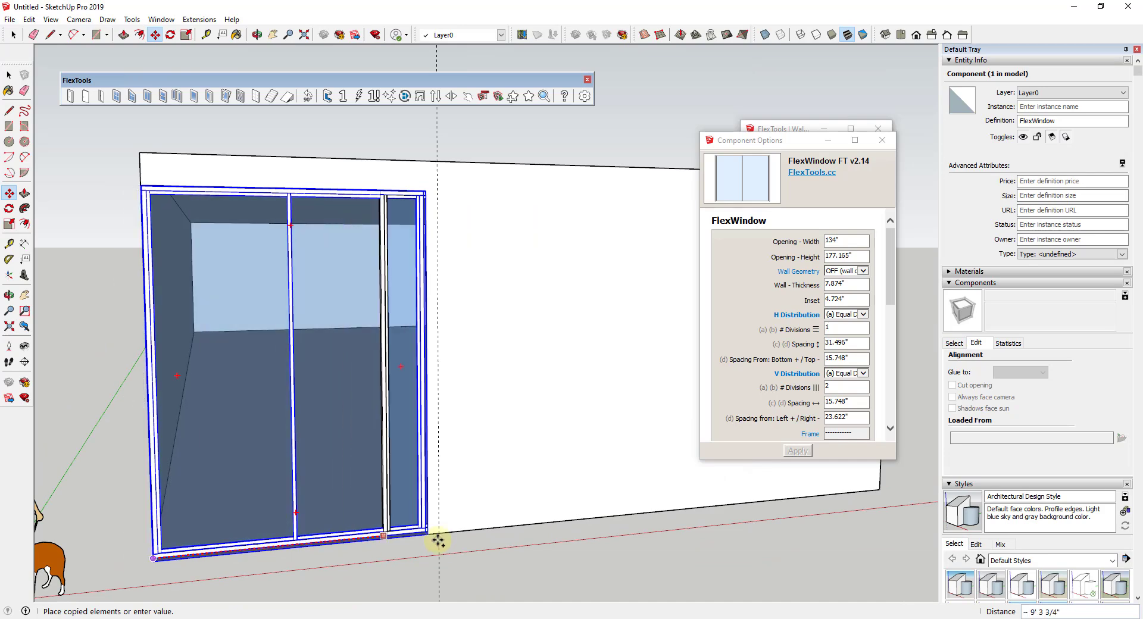
scroll(440, 534, up, 3)
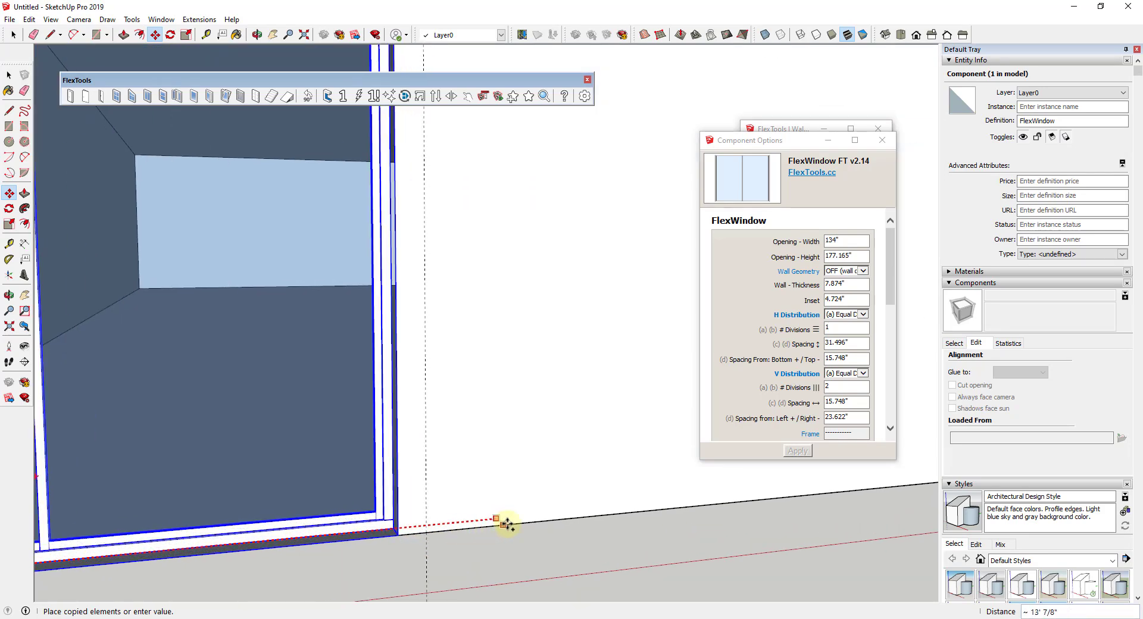
- Drop the window copy to the right of the original and check both windows
click(428, 534)
scroll(454, 531, down, 5)
middle_drag(454, 531, 693, 384)
scroll(458, 403, up, 3)
middle_drag(459, 384, 495, 403)
scroll(536, 417, down, 6)
key(m)
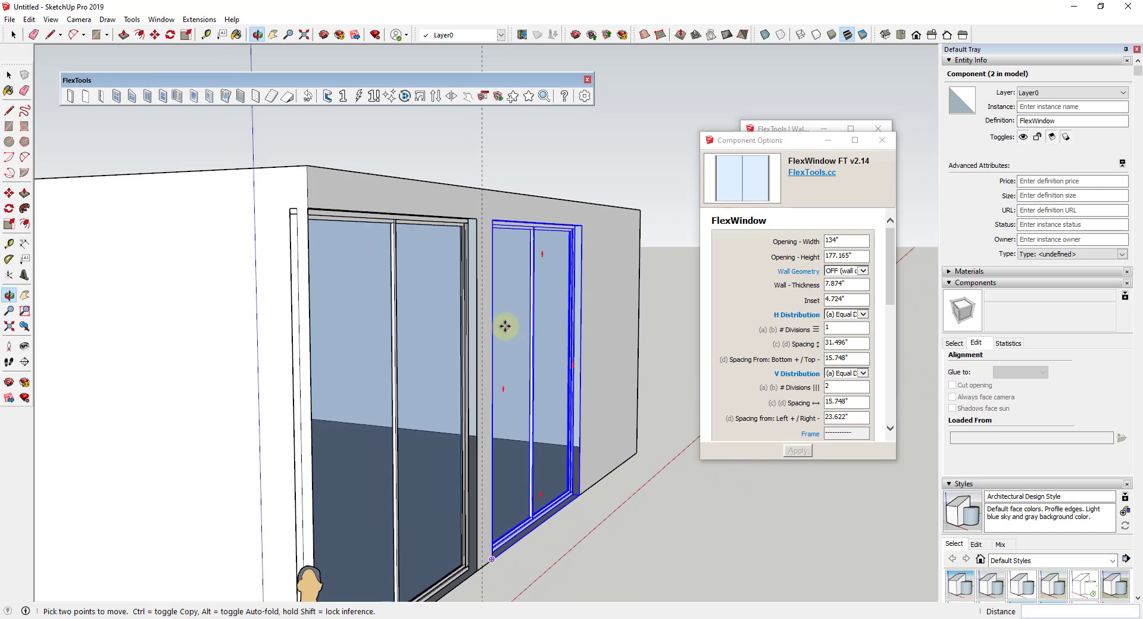
scroll(462, 326, up, 5)
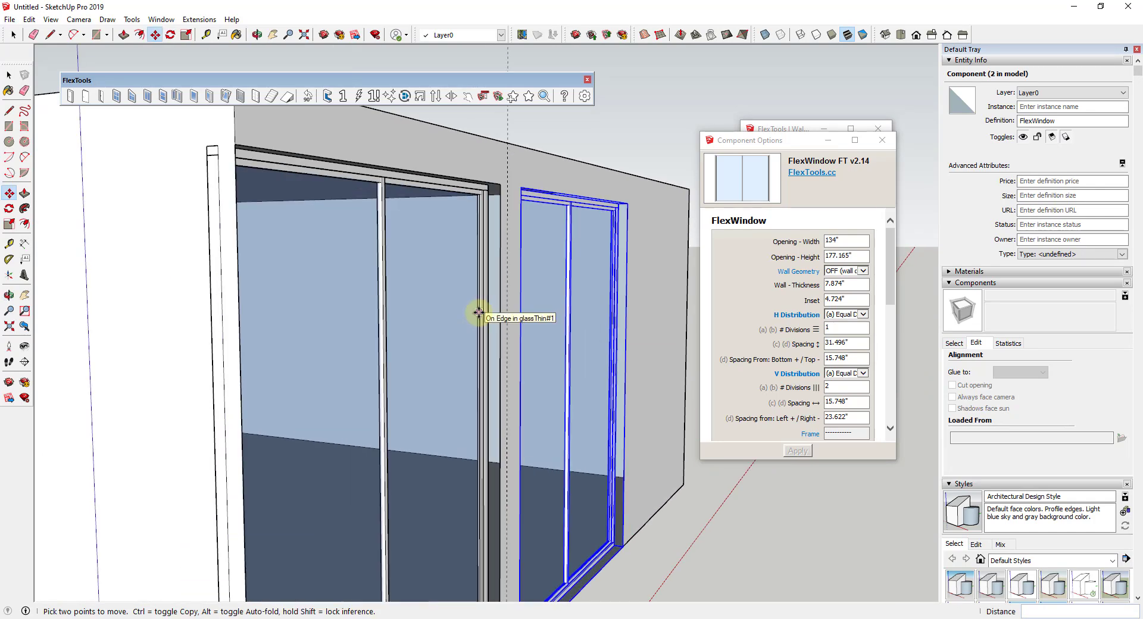
scroll(479, 312, down, 2)
scroll(476, 324, down, 2)
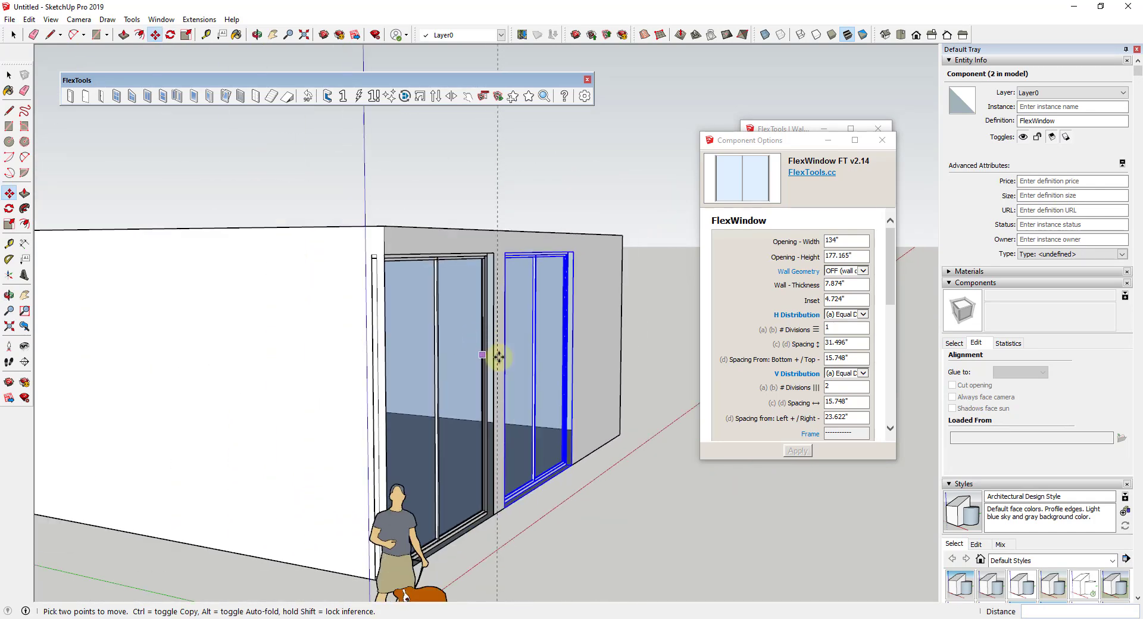
scroll(498, 377, up, 3)
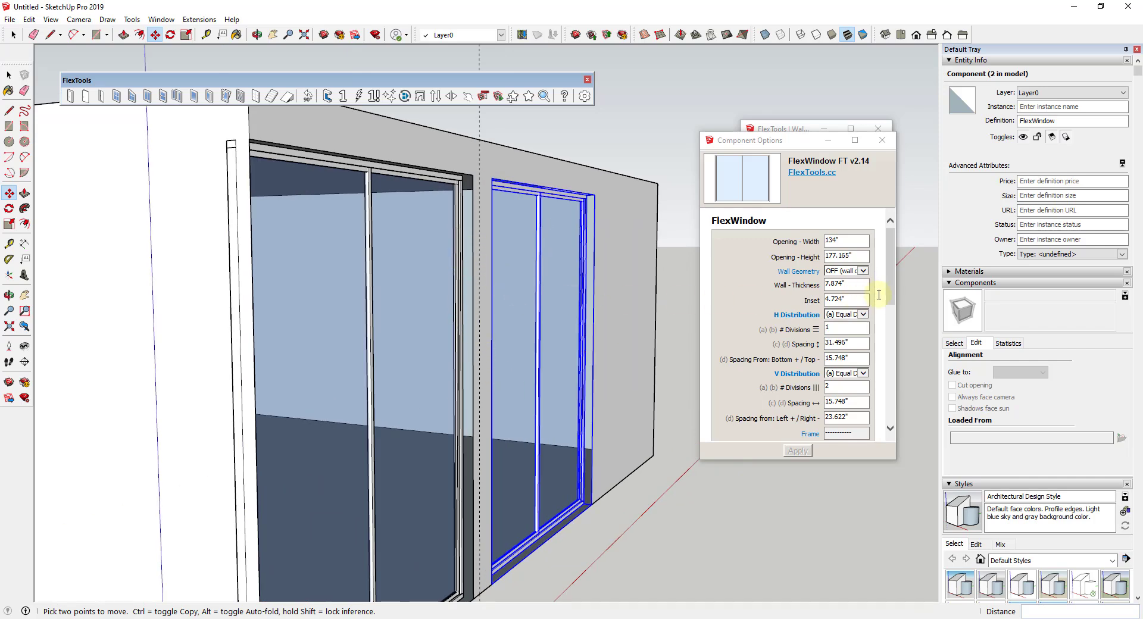
- Give the right window a 4" inset, then set both windows to a 0" inset and apply
click(852, 298)
text(4)
key(Return)
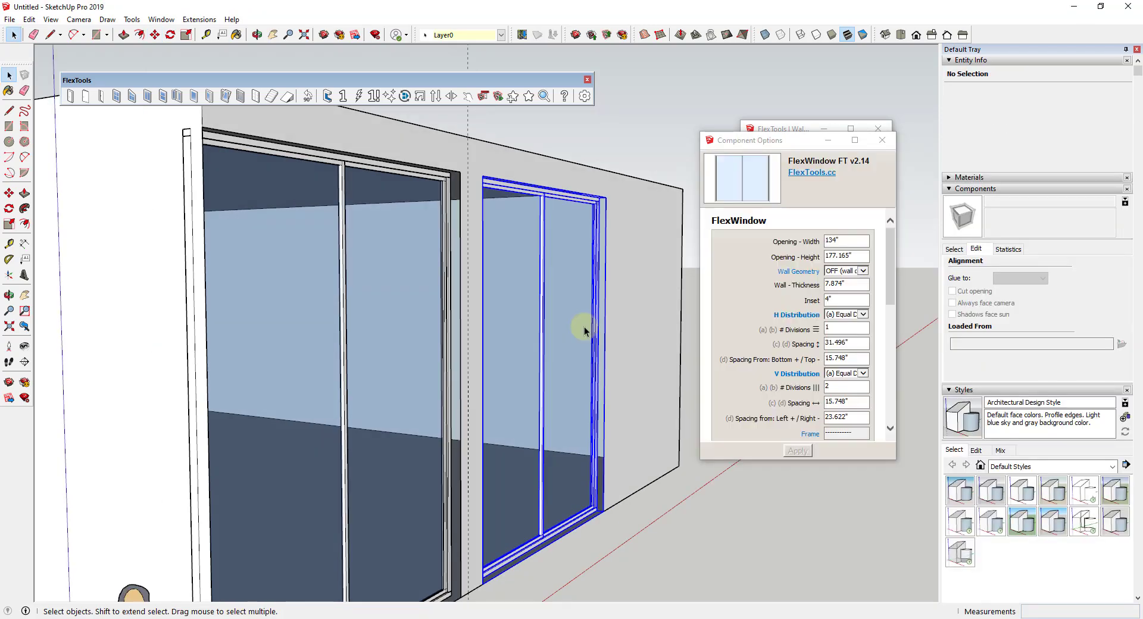
shift+click(431, 327)
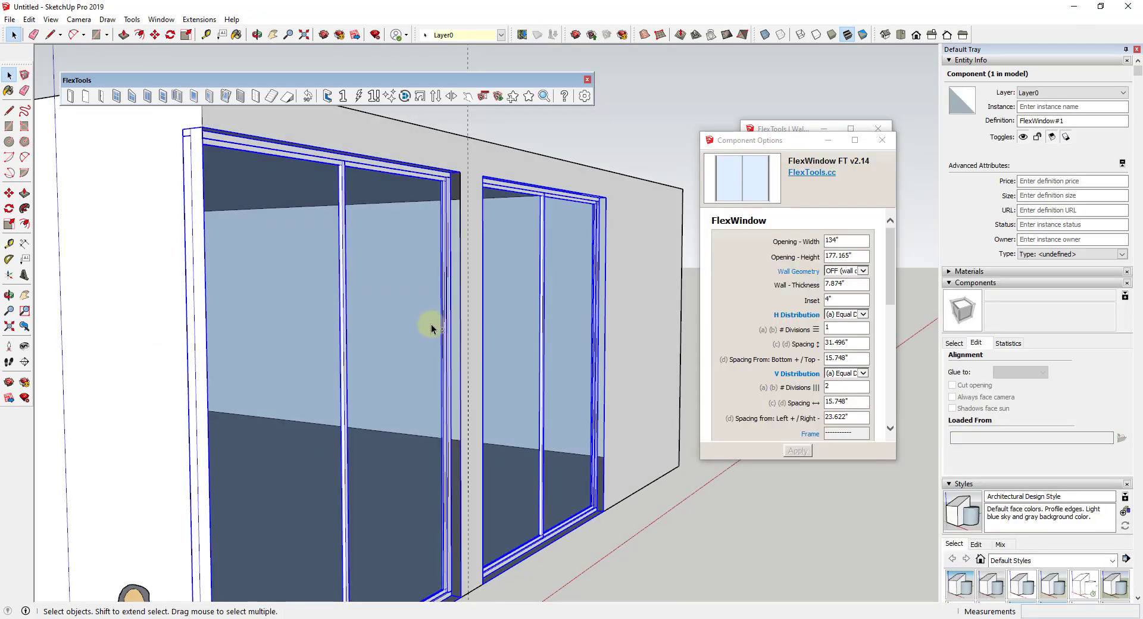
click(855, 299)
text(0)
key(Return)
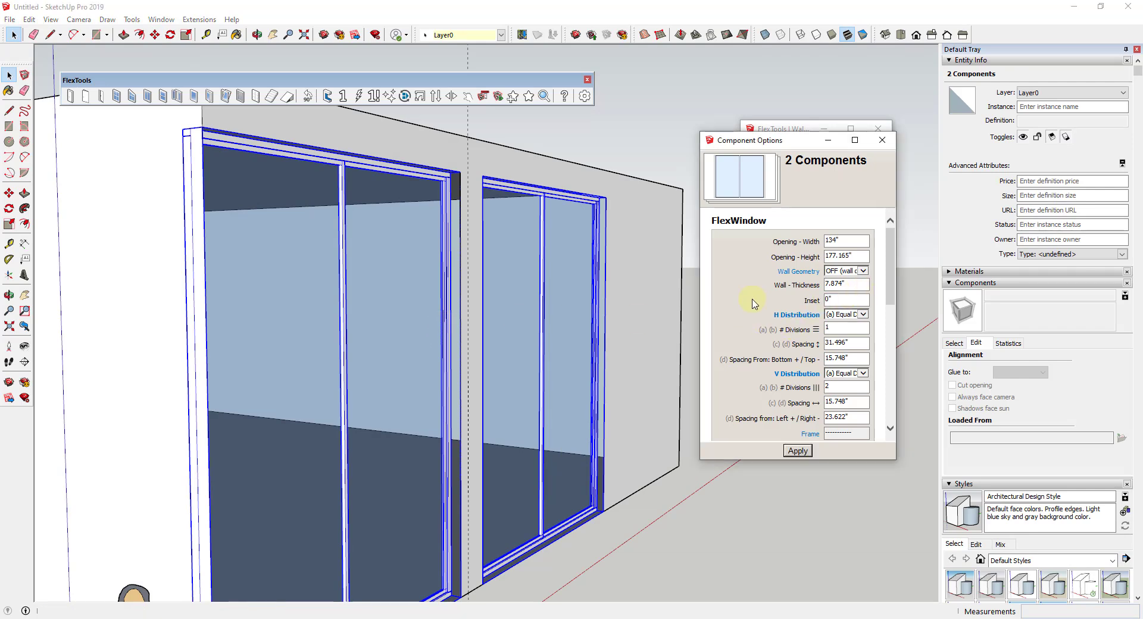
click(797, 451)
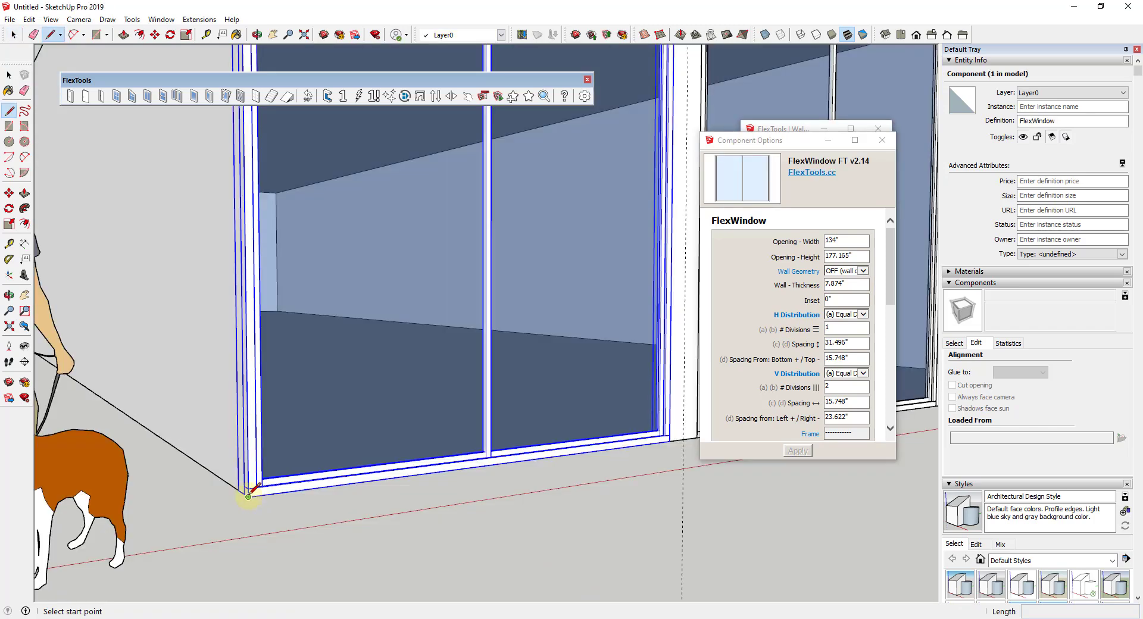
- Draw a short line at the window's bottom corner to close a face at the wall corner
click(249, 496)
click(275, 492)
key(space)
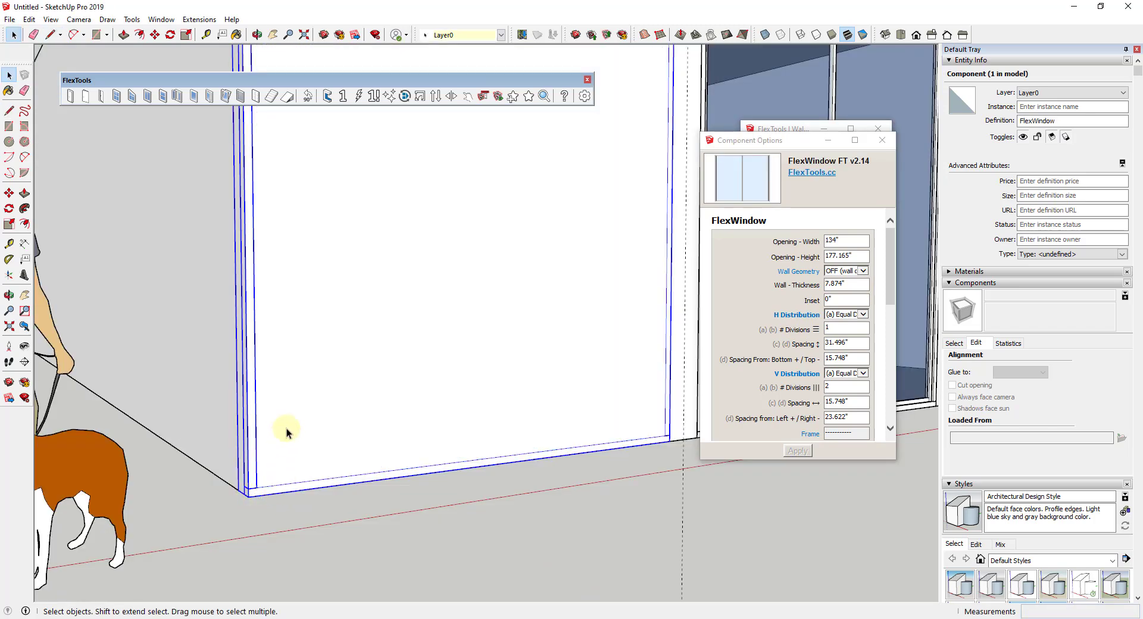
click(255, 447)
click(250, 448)
scroll(250, 448, down, 3)
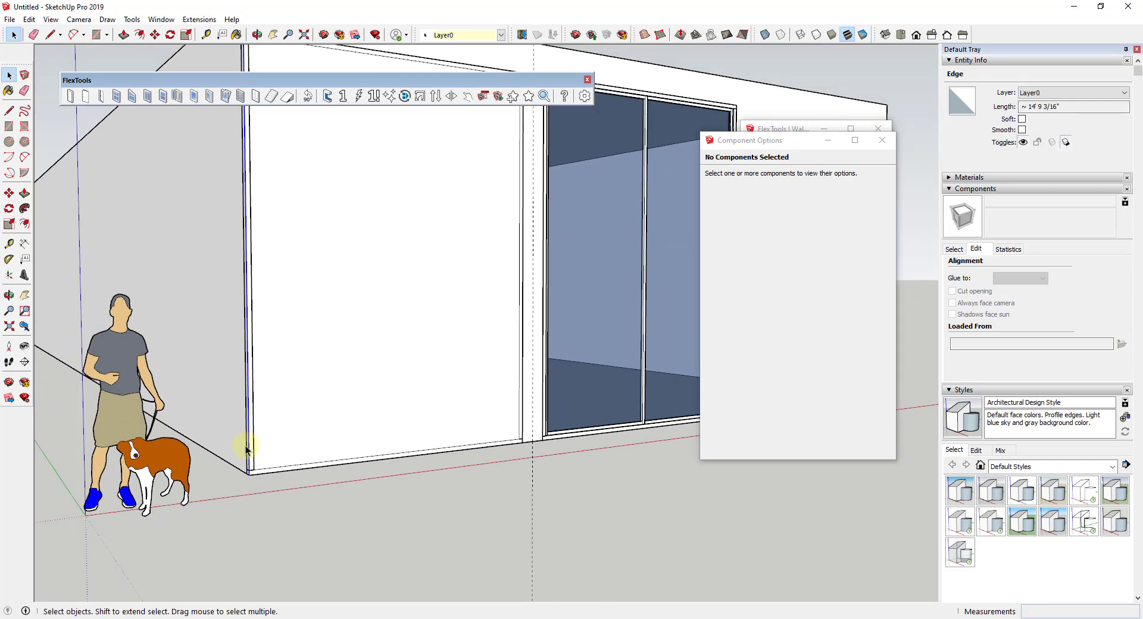
middle_drag(246, 451, 362, 469)
middle_drag(309, 305, 309, 355)
- Scale the left FlexWindow from its left side to a 128-inch width
click(300, 281)
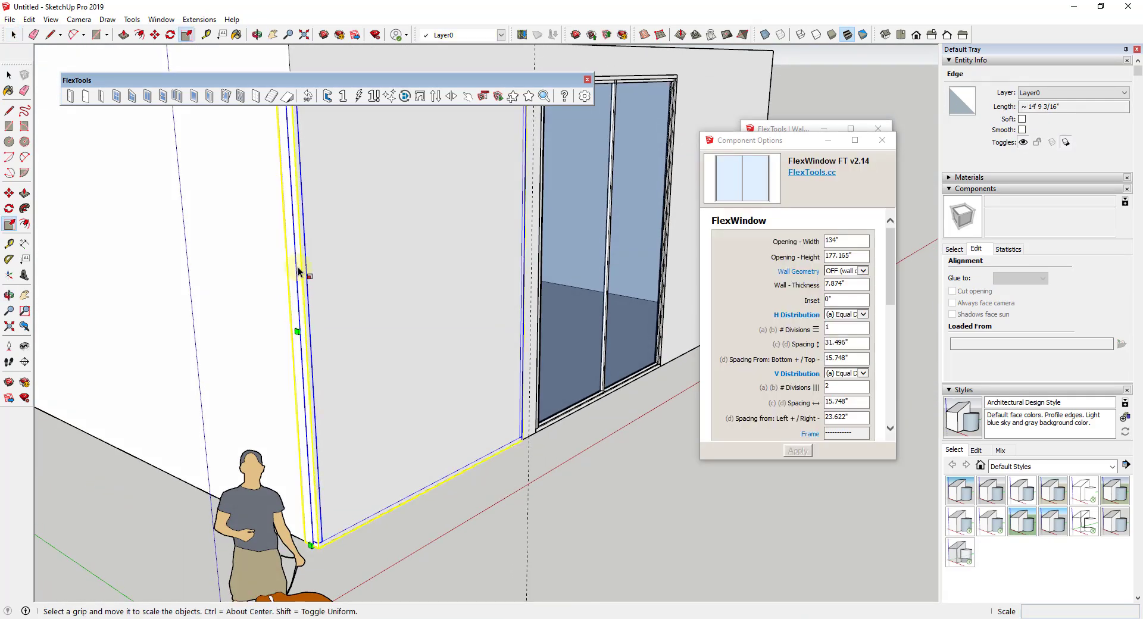
key(s)
click(297, 330)
click(327, 540)
scroll(339, 422, down, 2)
middle_drag(483, 429, 230, 321)
scroll(230, 320, down, 3)
middle_drag(350, 302, 395, 334)
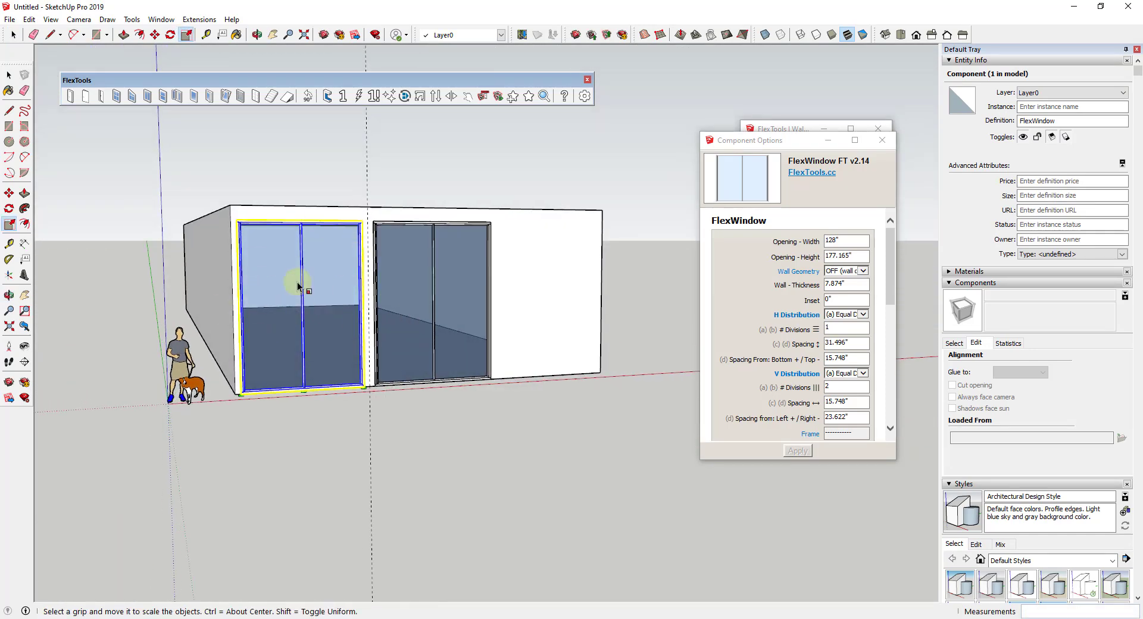
middle_drag(571, 328, 543, 352)
- Copy the right window beside the original with a 12-inch offset
key(space)
click(467, 344)
scroll(467, 344, up, 6)
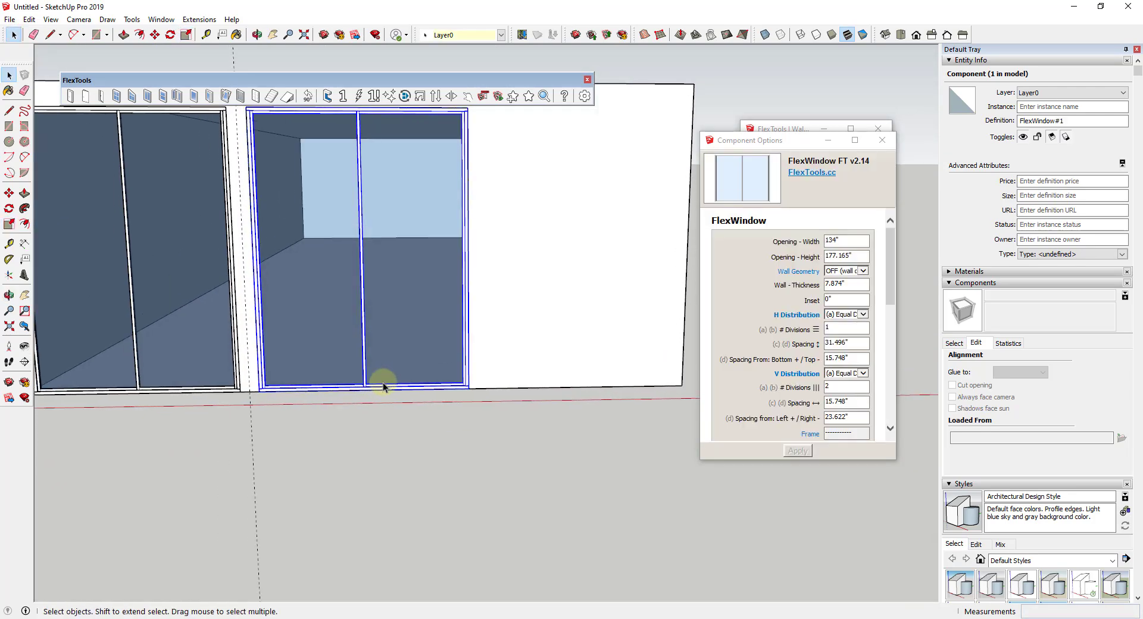
key(m)
click(197, 396)
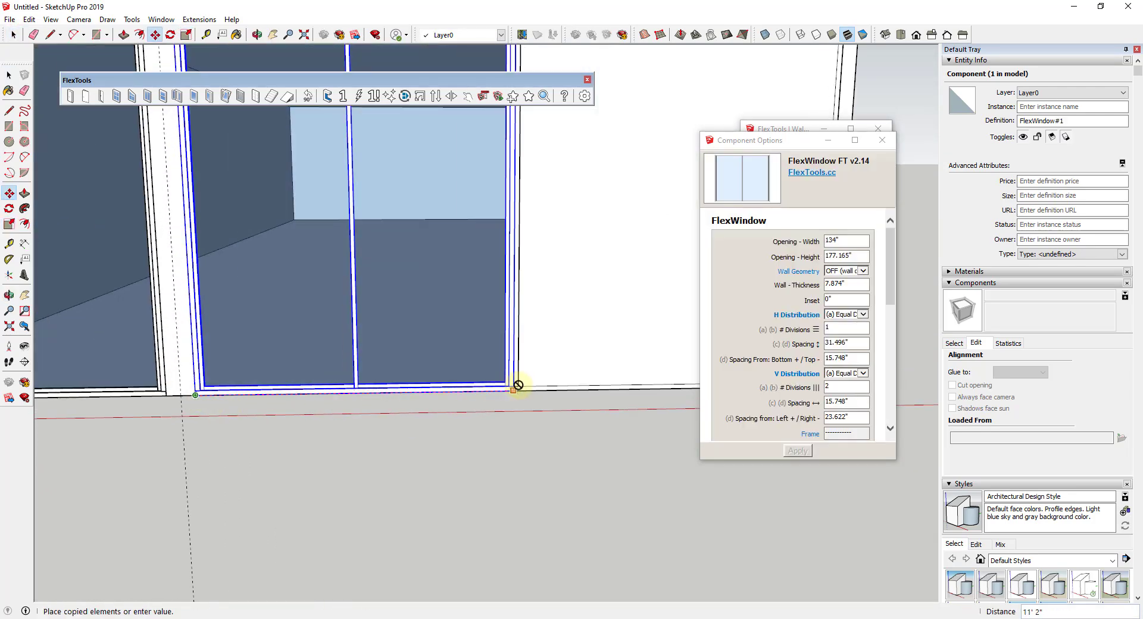
key(space)
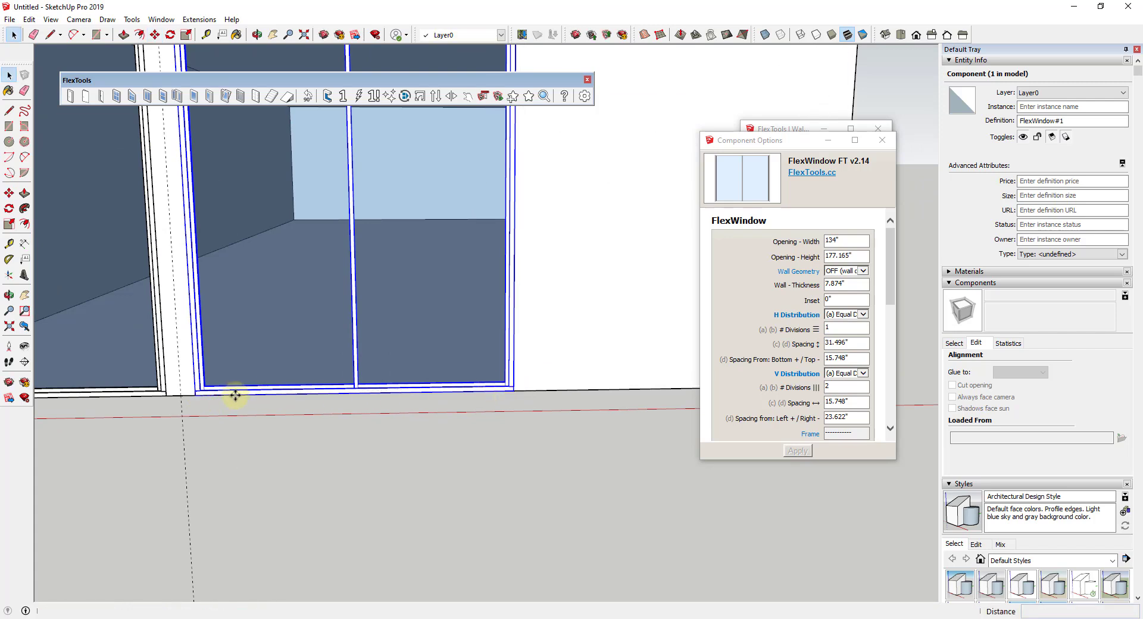
key(m)
click(195, 394)
key(ctrl)
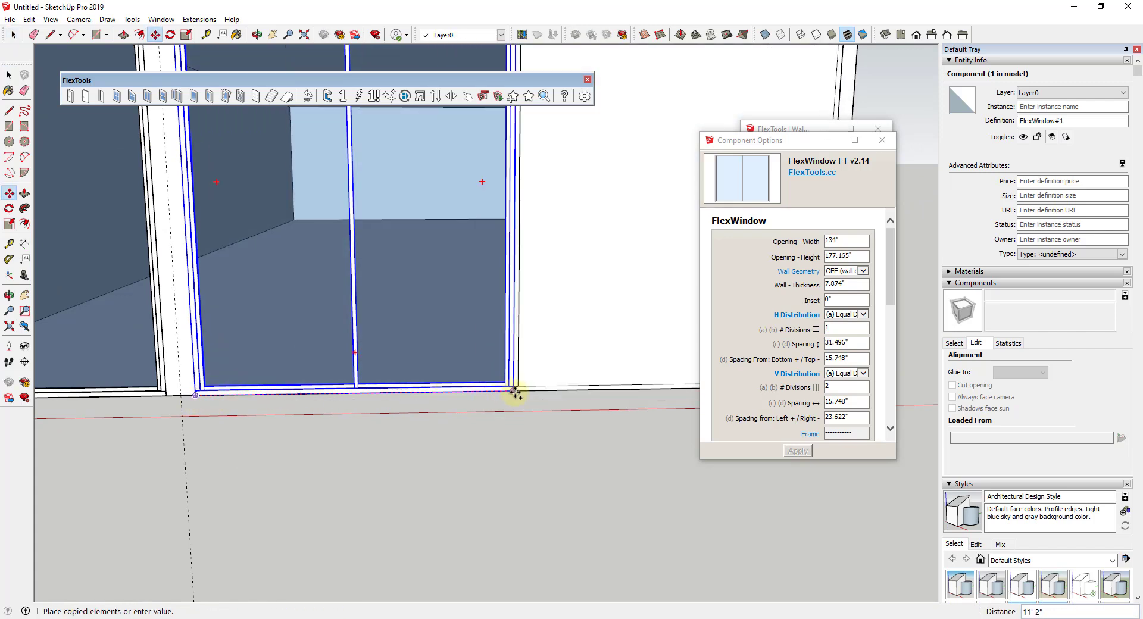
click(511, 389)
text(6)
key(Return)
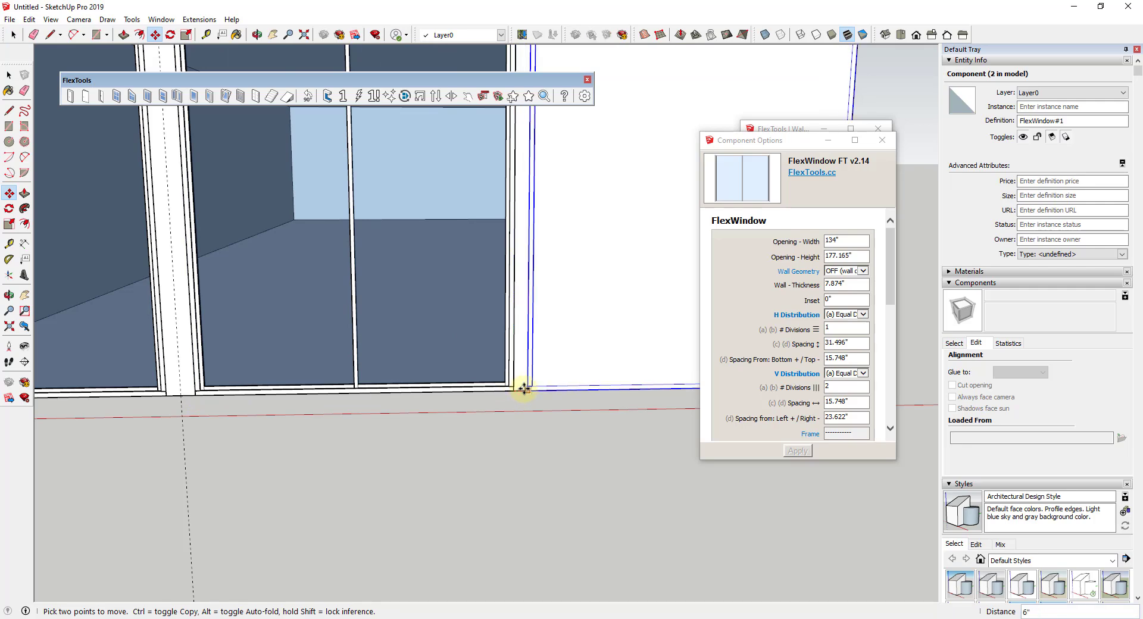
text(12)
key(Return)
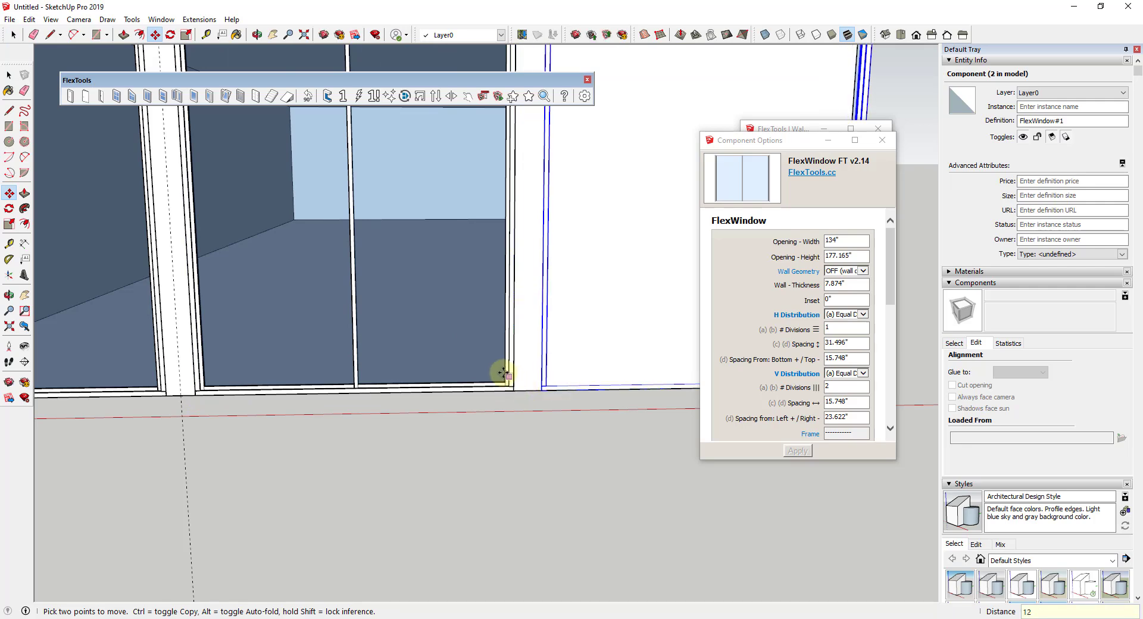
- Narrow the copied window to a 128" opening to fit the corner, then select it
scroll(661, 324, down, 5)
middle_drag(661, 324, 595, 286)
scroll(571, 268, up, 6)
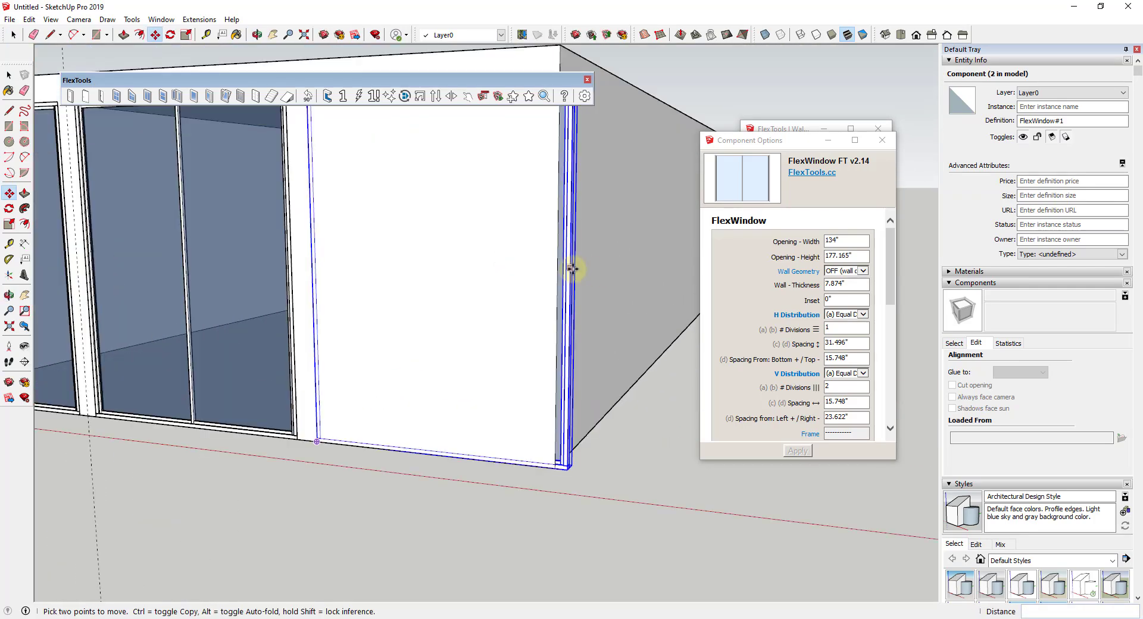
key(s)
mouse_move(570, 280)
mouse_down()
mouse_move(553, 287)
mouse_move(560, 280)
mouse_up()
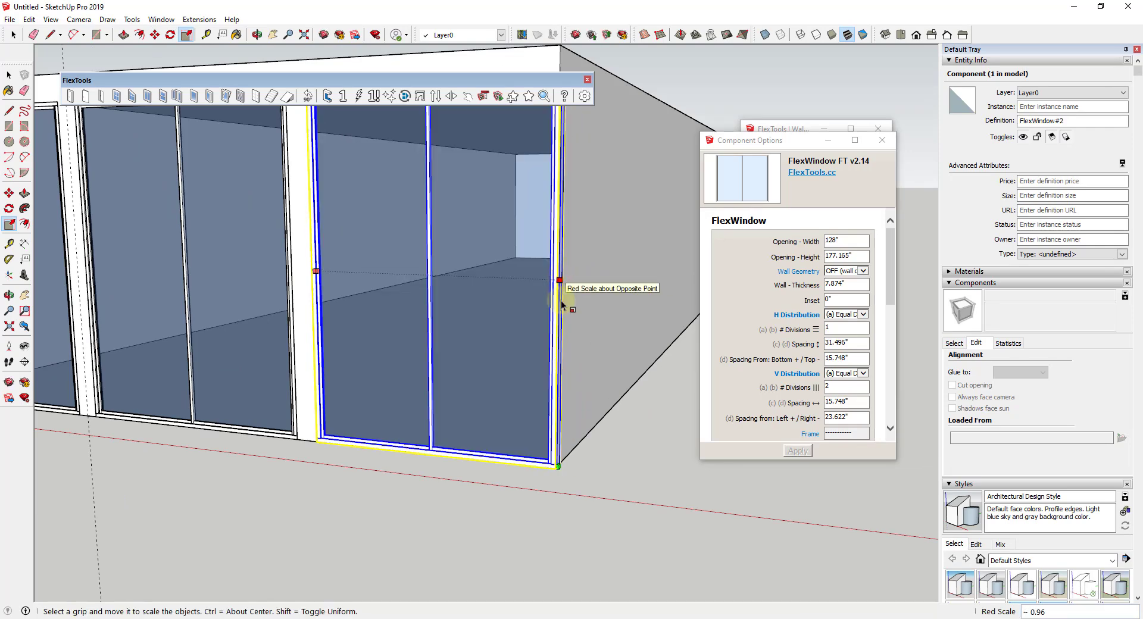
scroll(562, 465, up, 3)
key(l)
click(546, 479)
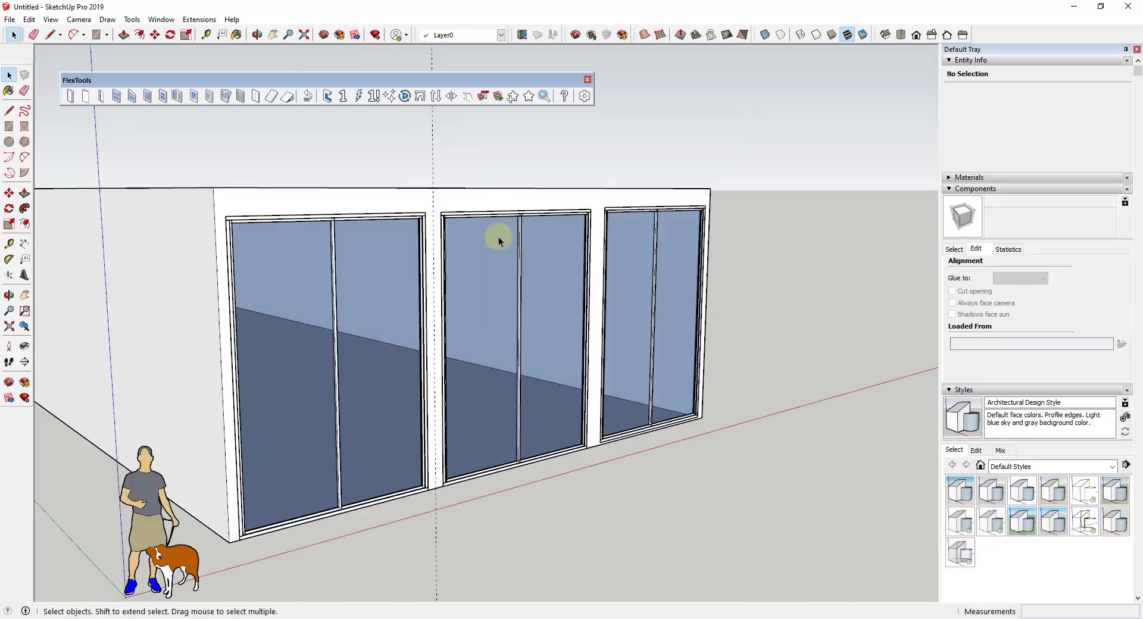
mouse_move(498, 238)
middle_down()
mouse_move(538, 245)
mouse_move(420, 352)
mouse_move(401, 400)
middle_up()
click(420, 353)
scroll(422, 339, down, 5)
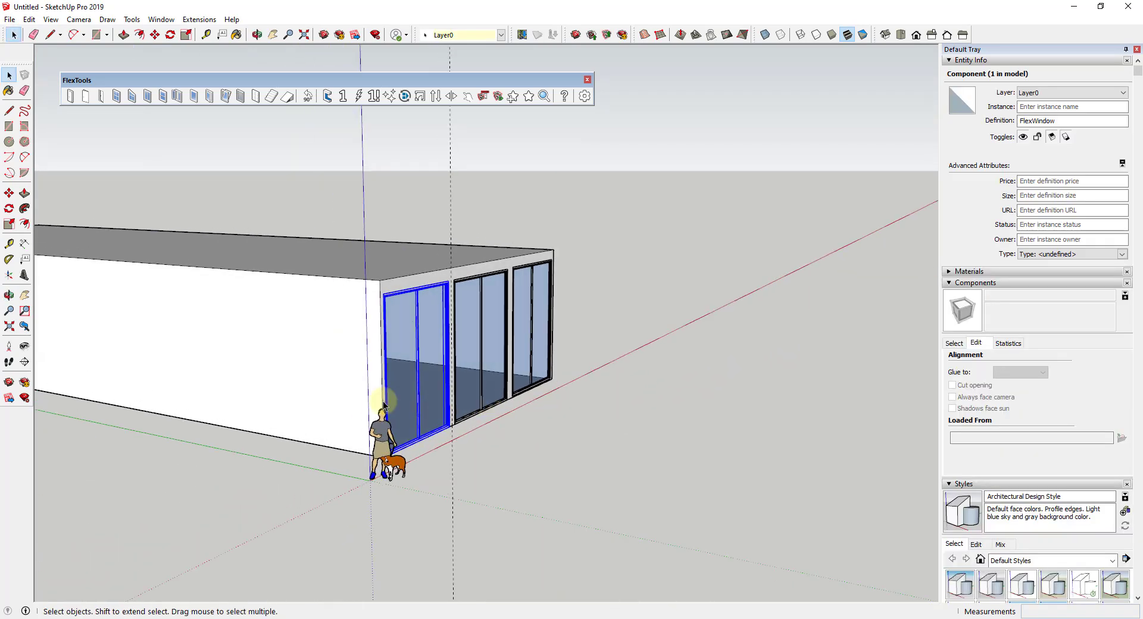
- Copy the corner window onto the long side wall
middle_drag(376, 445, 456, 366)
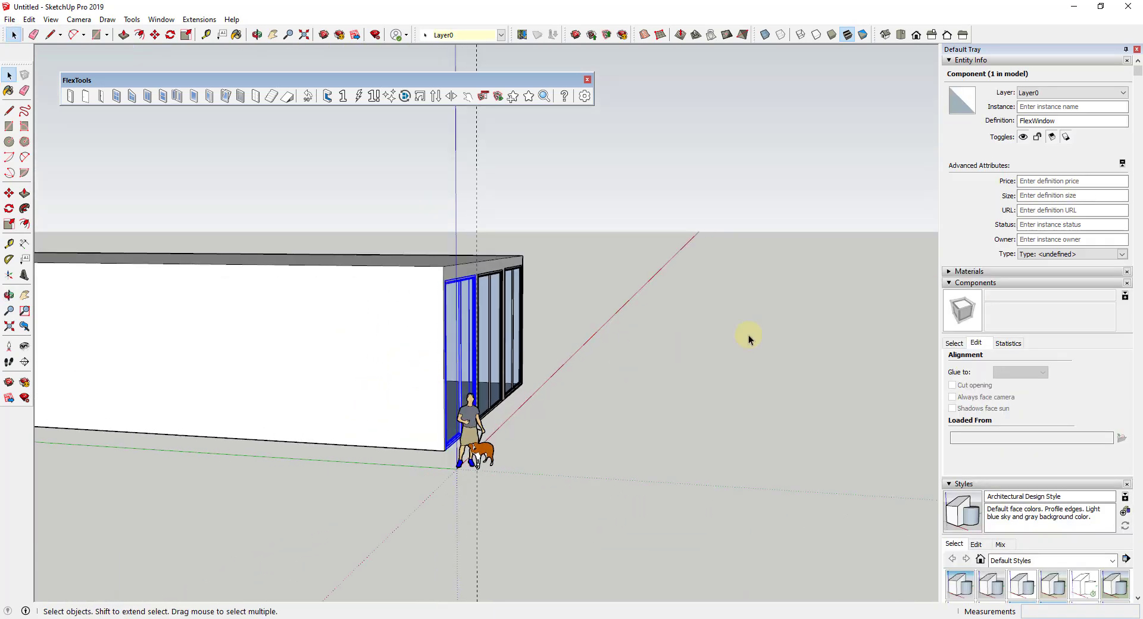
click(954, 343)
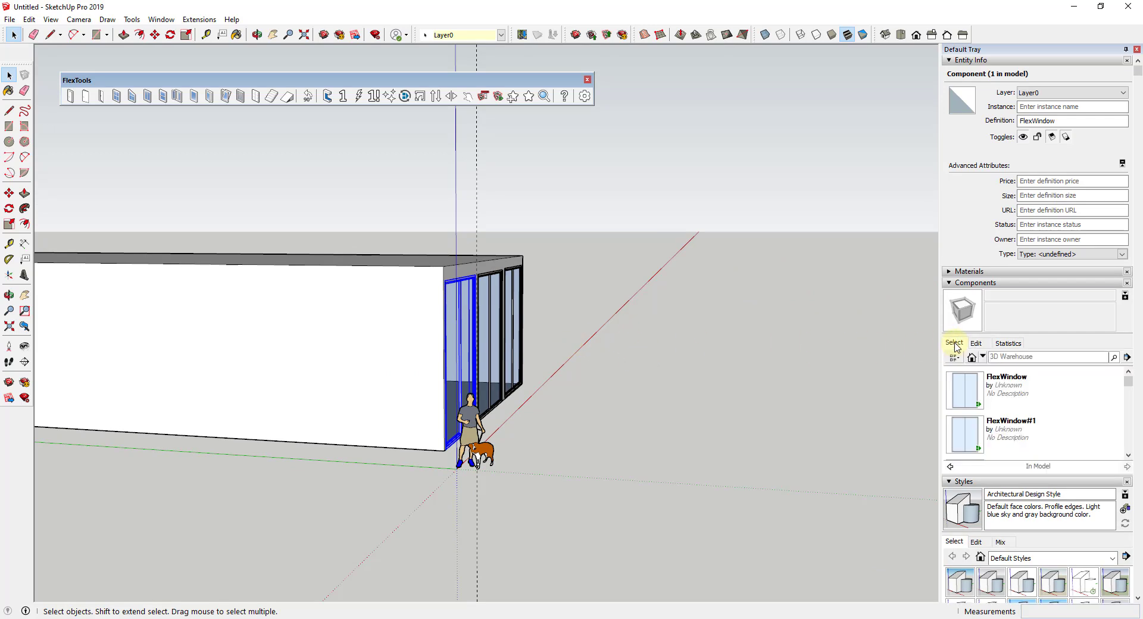
middle_drag(535, 336, 436, 366)
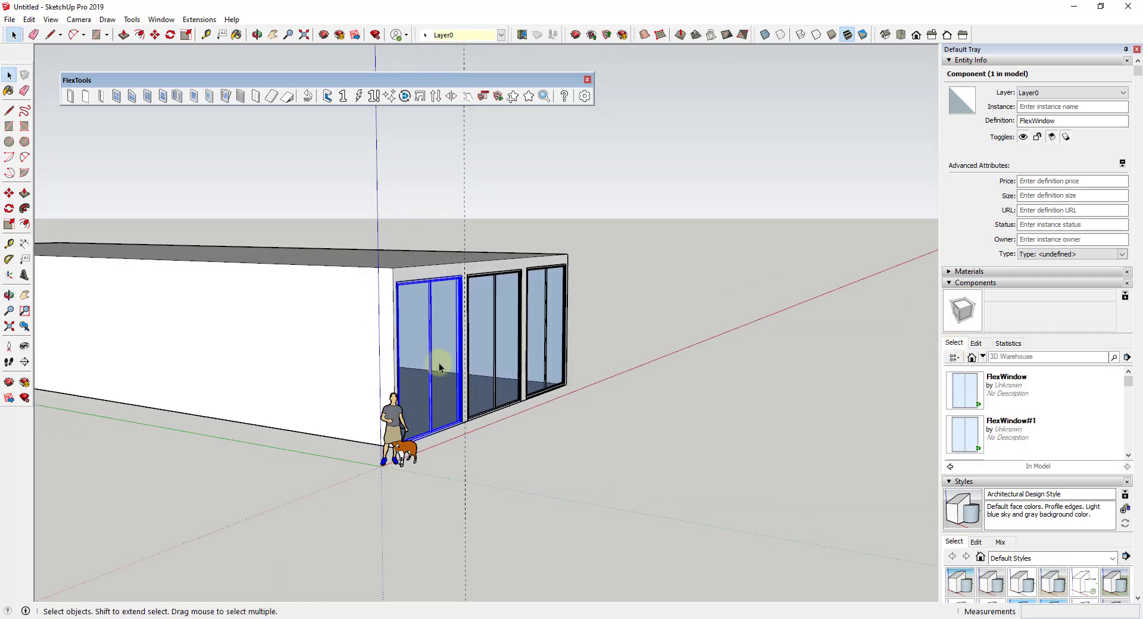
key(m)
click(461, 420)
key(ctrl)
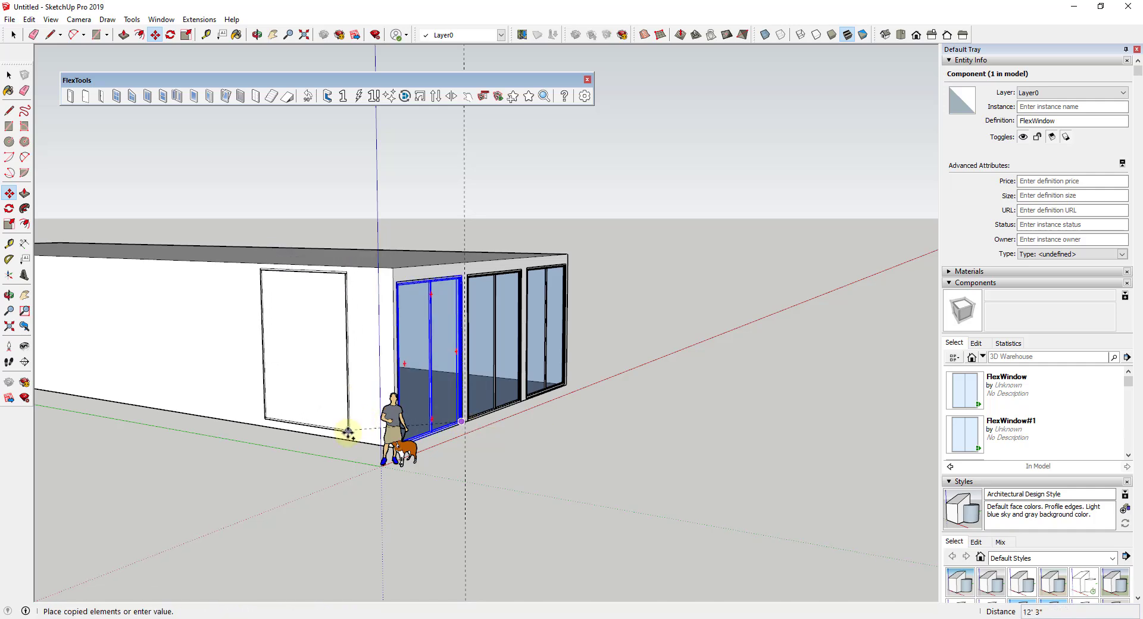
click(358, 435)
- Move the new window so its bottom-right corner sits at the wall corner
middle_drag(352, 427, 459, 416)
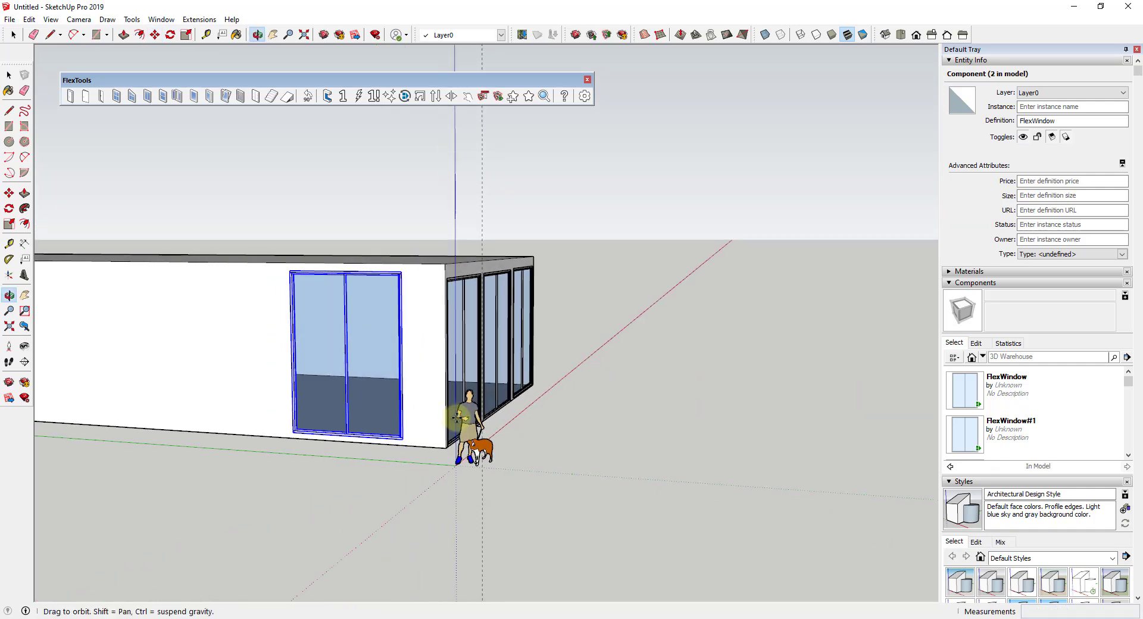
scroll(412, 436, up, 4)
click(384, 448)
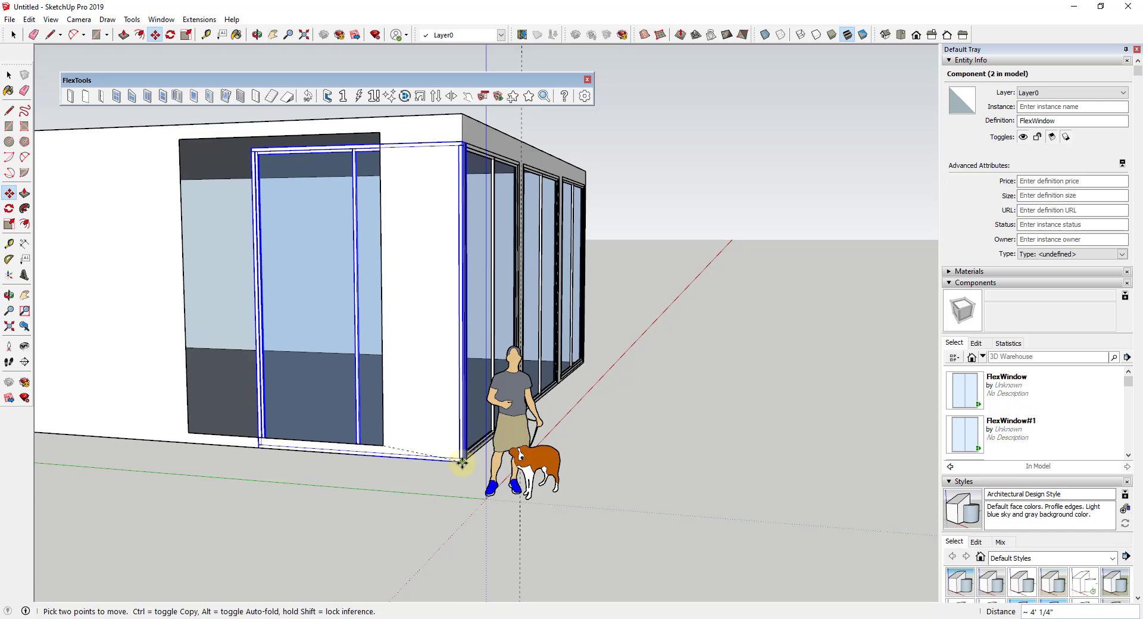
click(462, 463)
scroll(463, 463, up, 5)
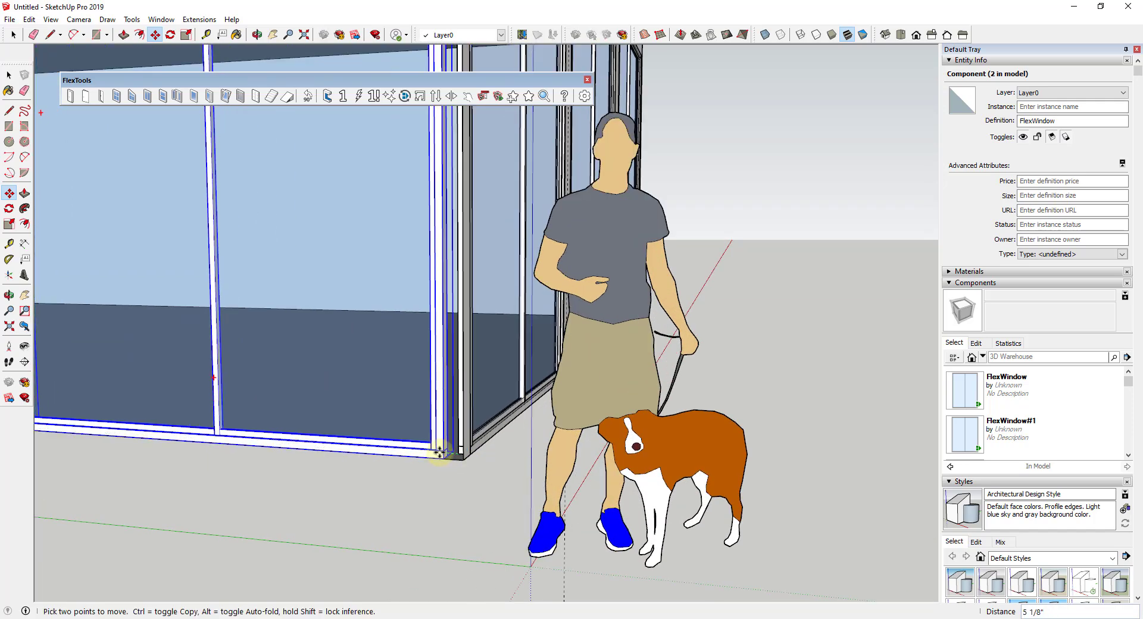
scroll(439, 454, down, 6)
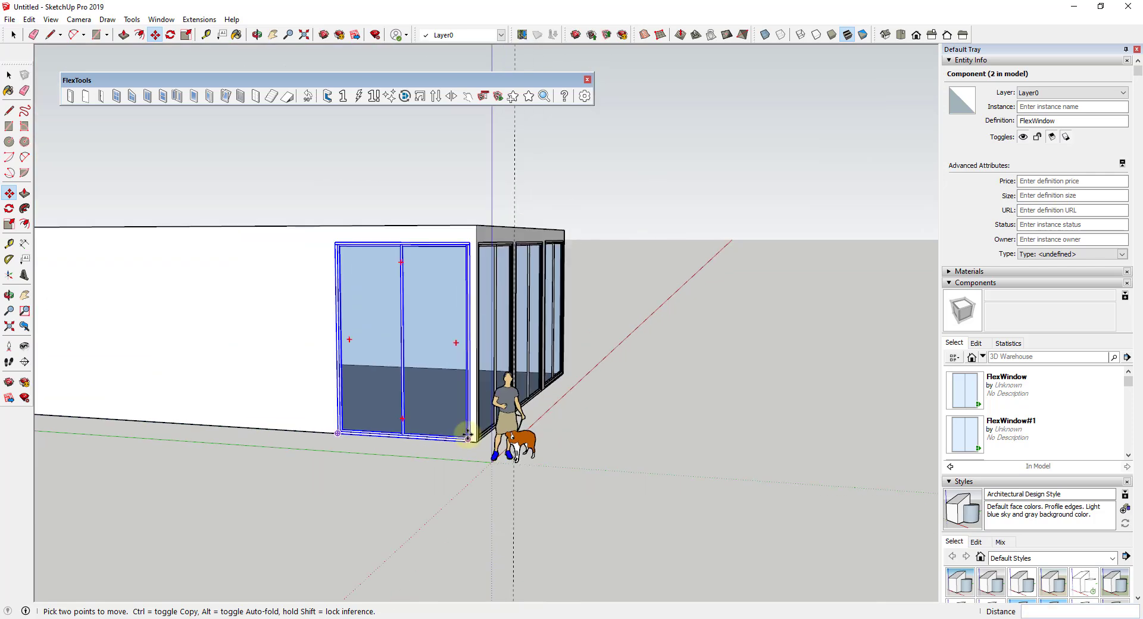
click(469, 454)
scroll(467, 444, up, 2)
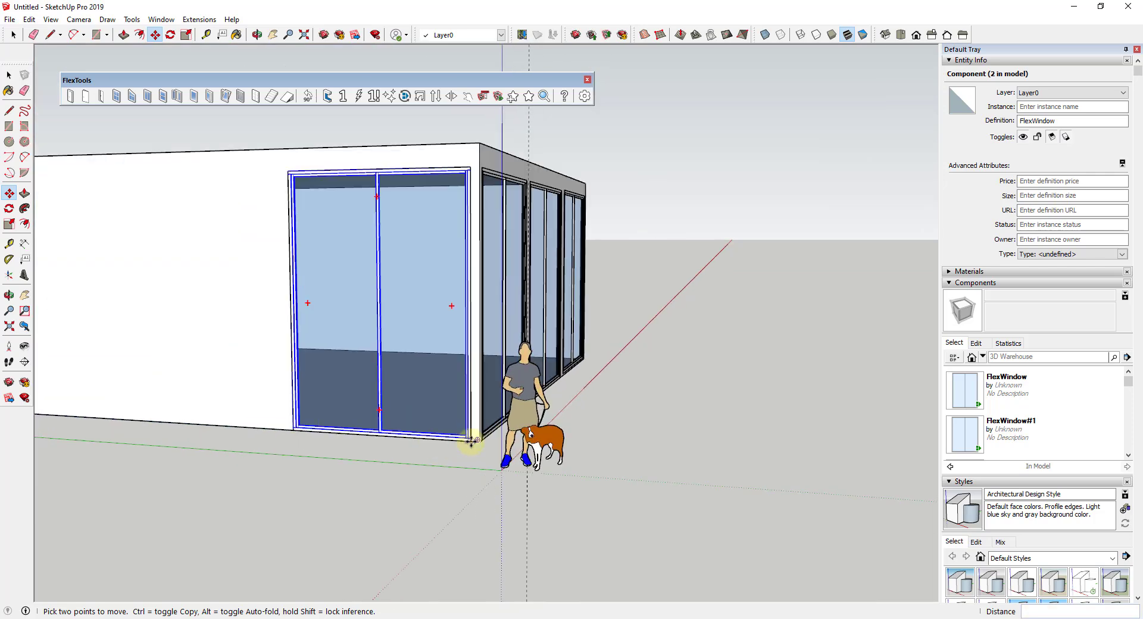
scroll(468, 441, up, 1)
- Copy the window along the long wall and array it with *5, then *7
click(468, 441)
key(ctrl)
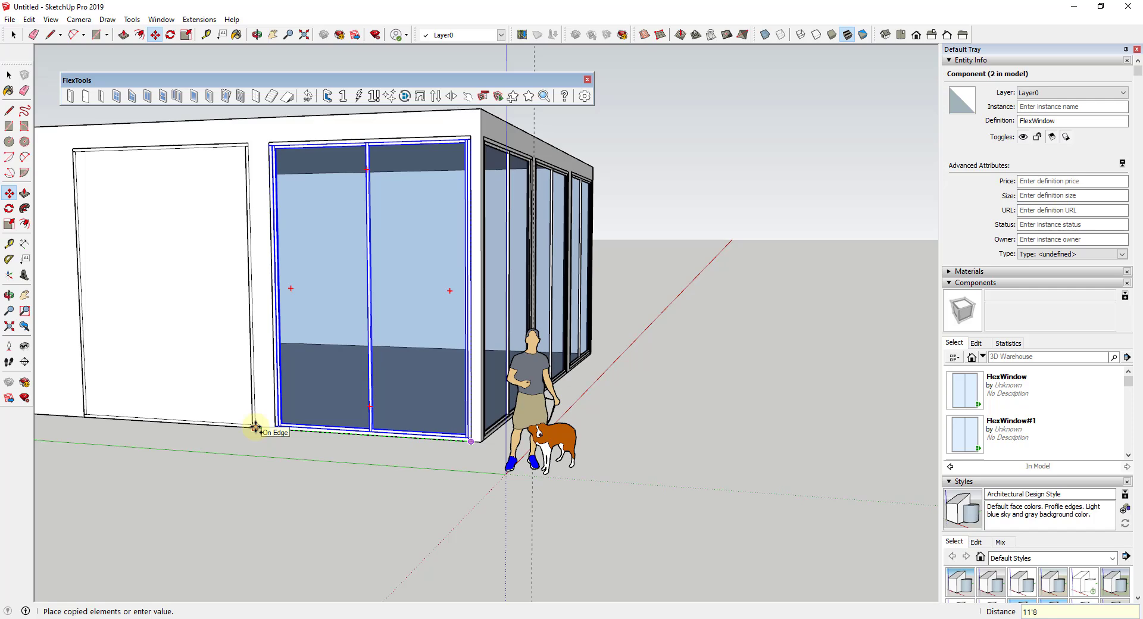
click(255, 427)
scroll(519, 355, down, 5)
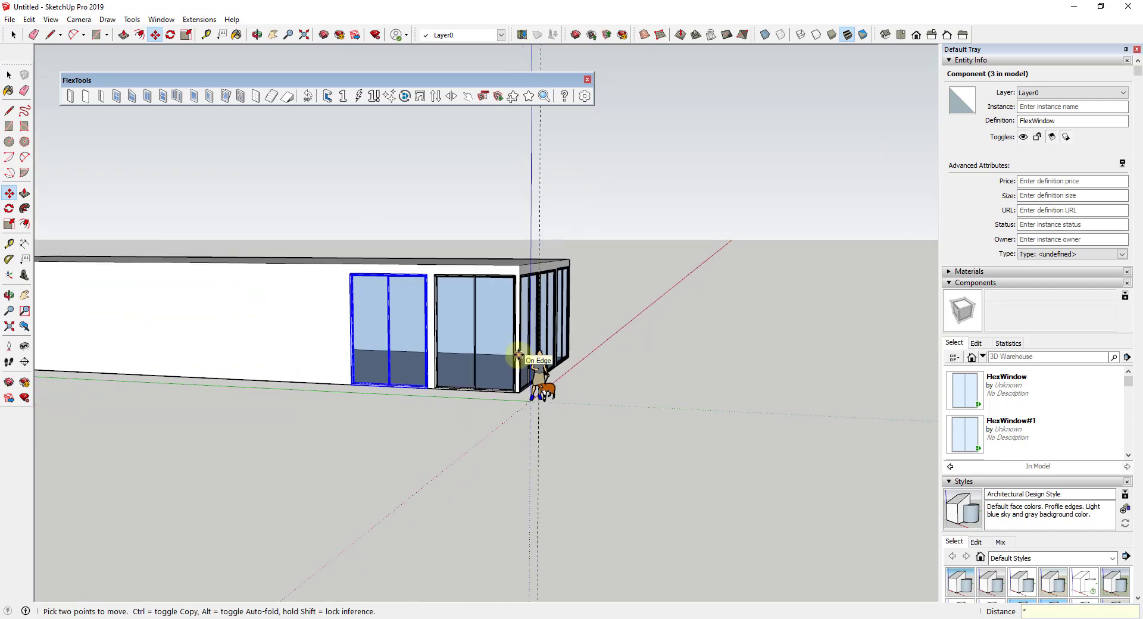
text(*5)
key(Return)
scroll(476, 280, down, 2)
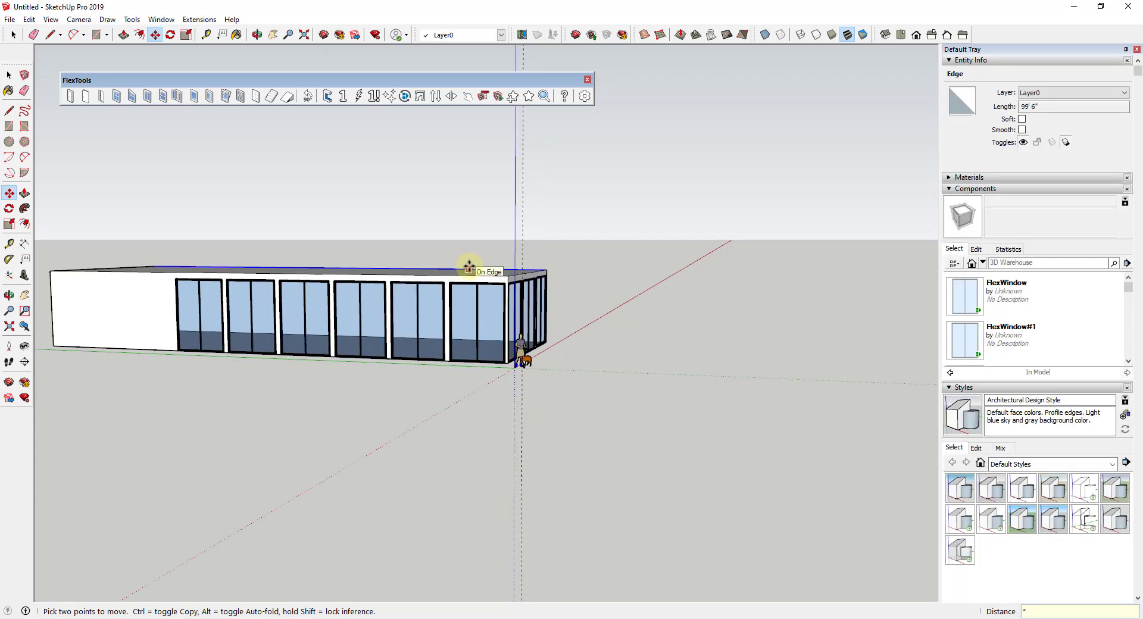
text(*7)
key(Return)
middle_drag(513, 310, 436, 304)
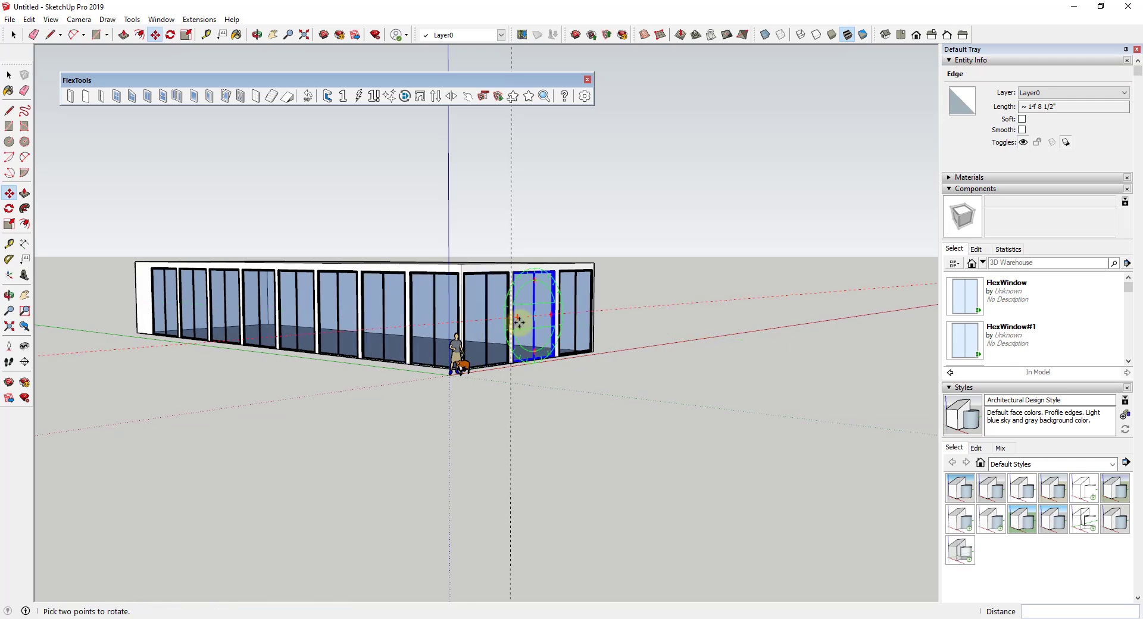
key(ctrl+t)
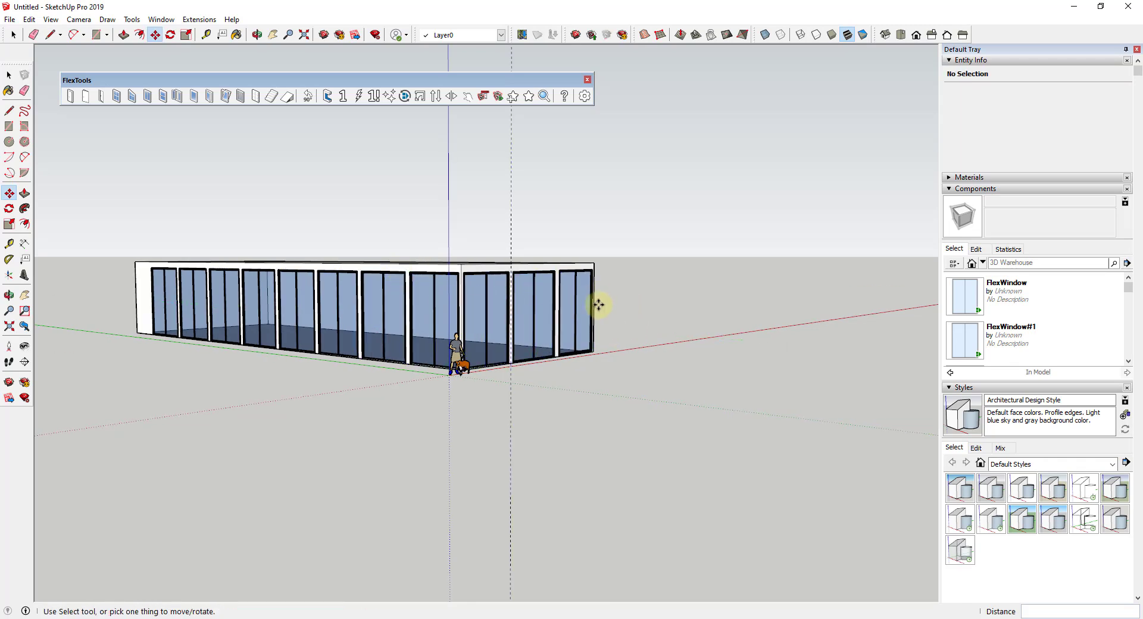
- Select the whole ground-floor building and make it a group
key(p)
middle_drag(605, 265, 573, 370)
click(593, 377)
scroll(572, 377, down, 3)
key(space)
middle_drag(697, 441, 544, 408)
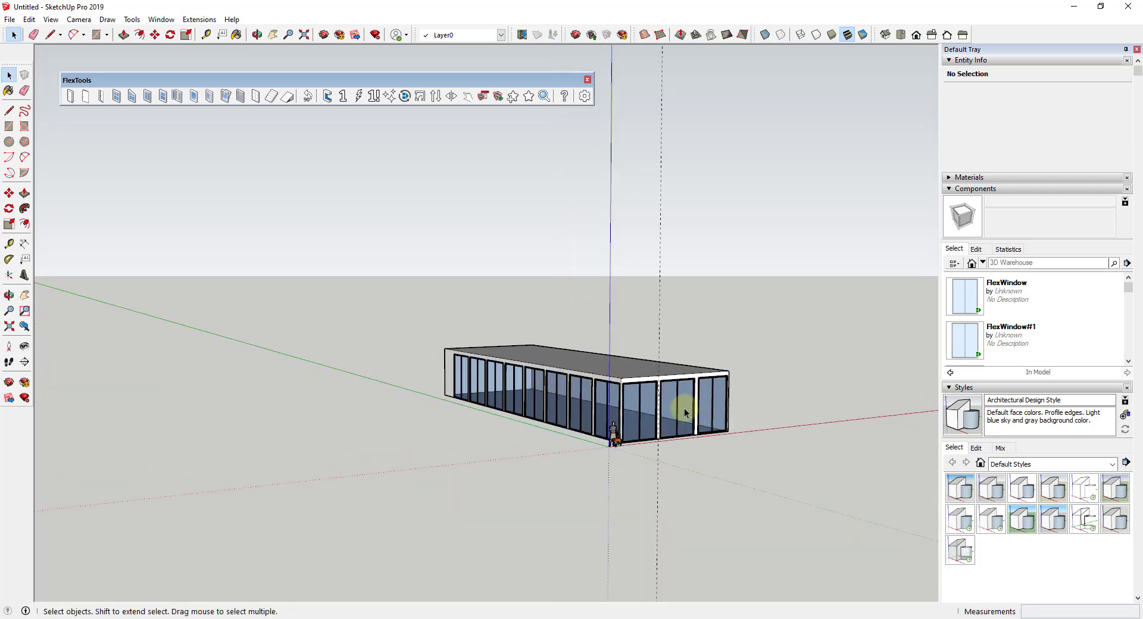
scroll(608, 434, up, 3)
middle_drag(594, 356, 411, 329)
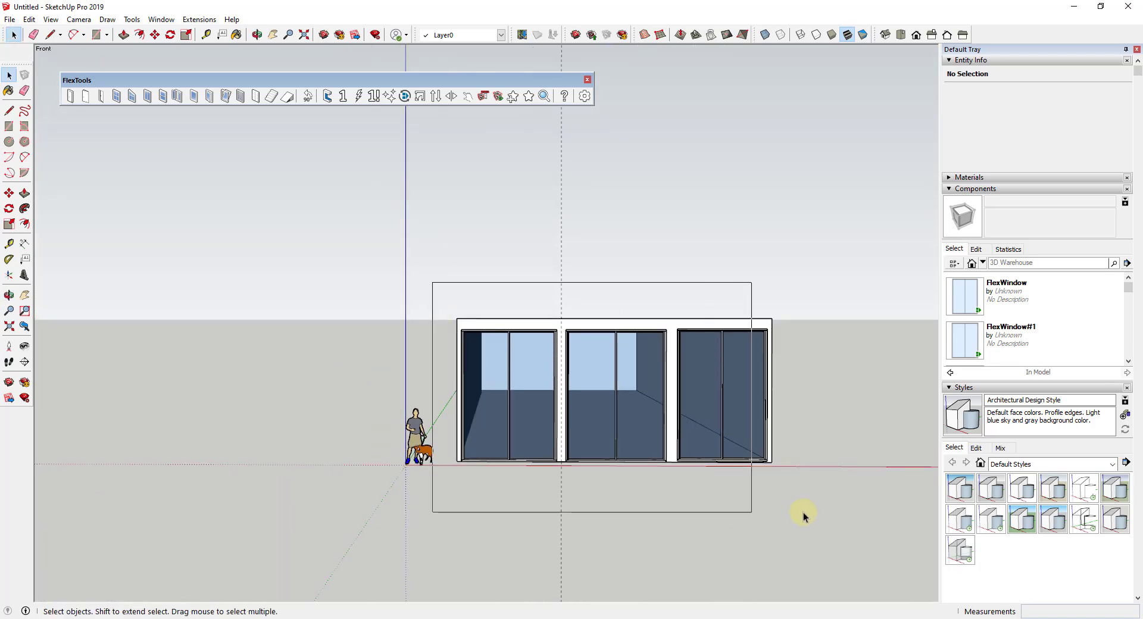
drag(766, 516, 768, 516)
right_click(633, 350)
click(482, 396)
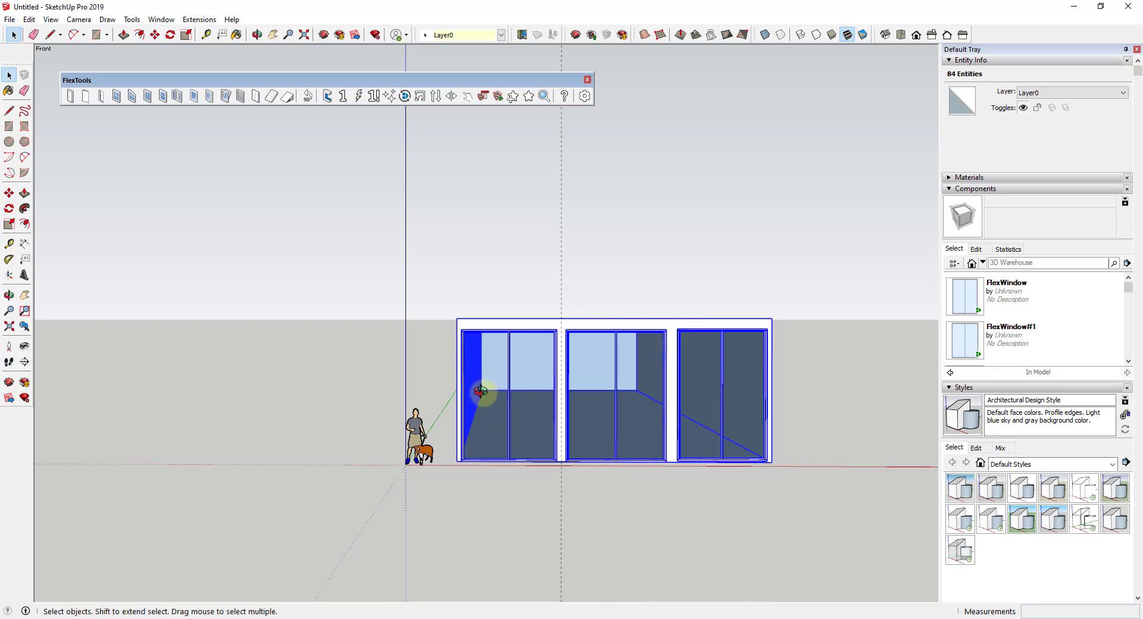
- Draw a rectangle over the roof and pull it up about 11' 10" into a second storey
middle_drag(483, 397, 673, 470)
scroll(506, 339, down, 3)
scroll(479, 260, up, 2)
middle_drag(479, 260, 520, 329)
key(r)
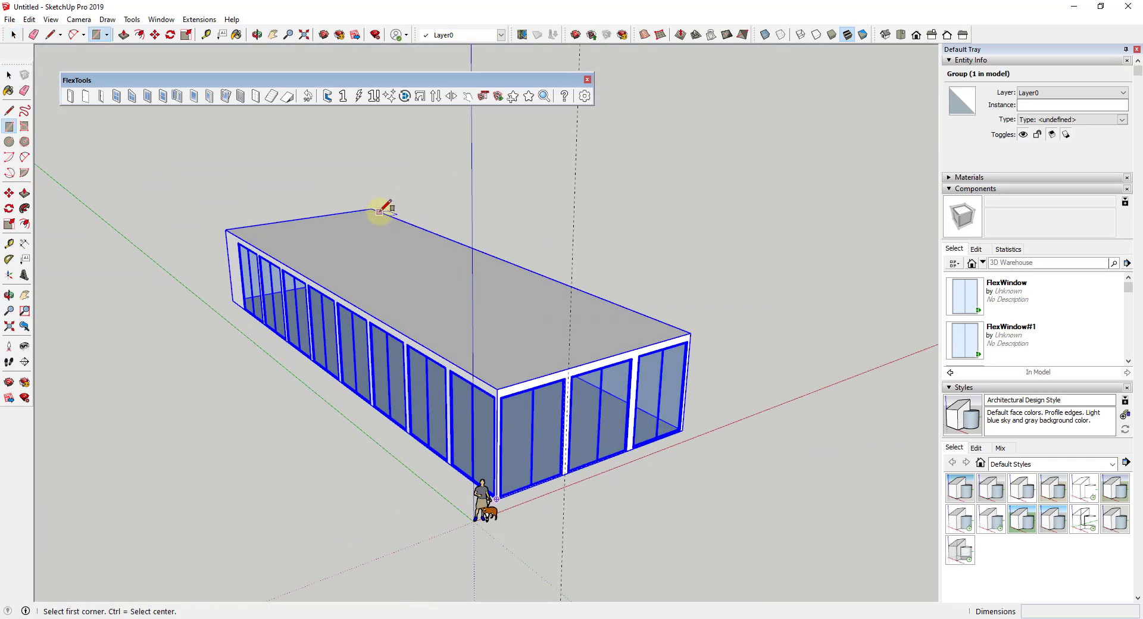
click(371, 209)
click(497, 389)
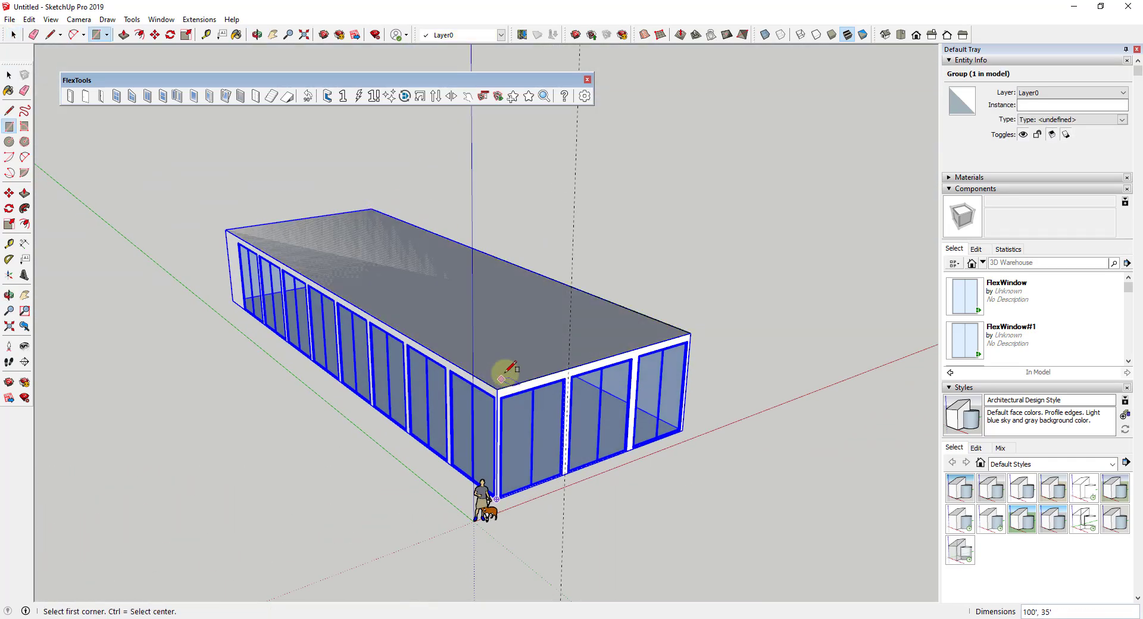
key(space)
key(p)
drag(490, 370, 495, 288)
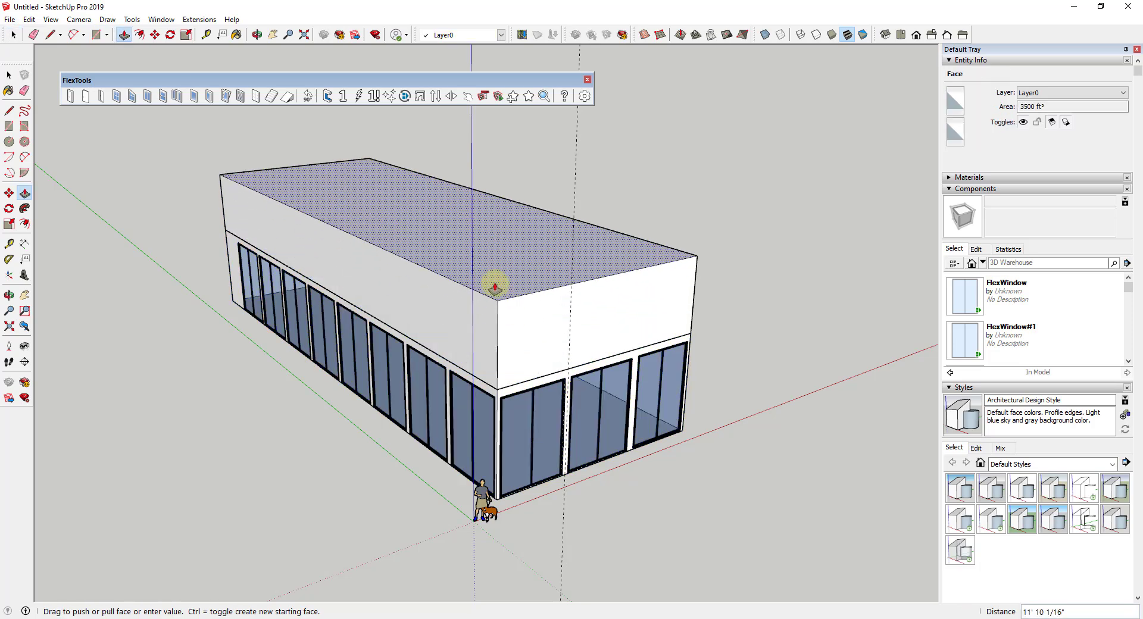
middle_drag(513, 301, 727, 247)
key(space)
key(ctrl+t)
- Split the upper front wall with a vertical line
key(l)
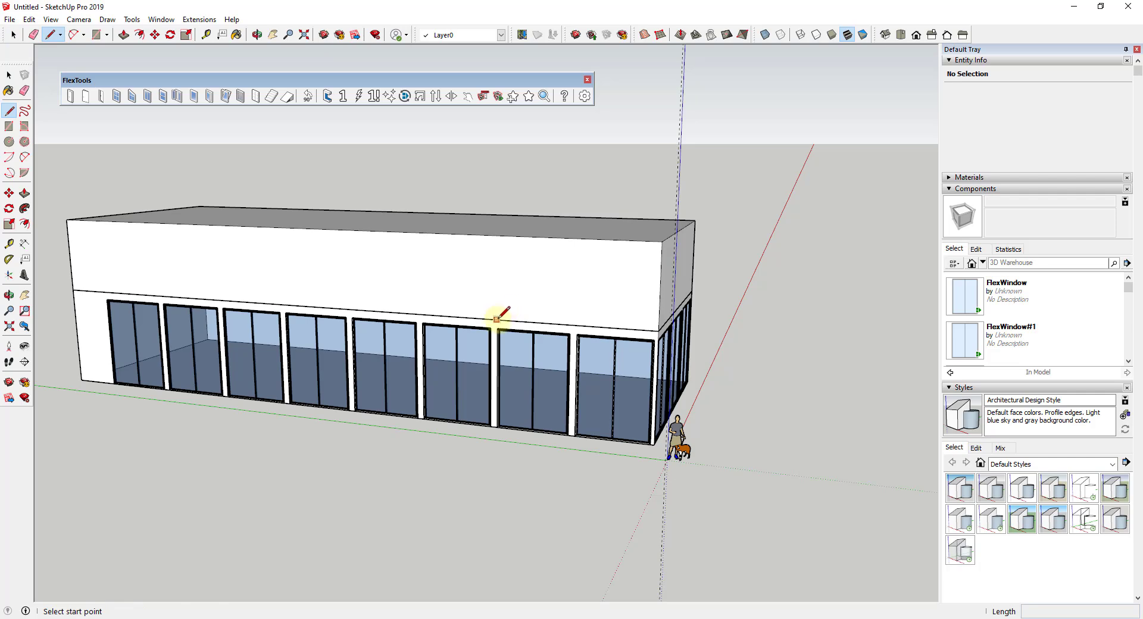
scroll(499, 329, up, 10)
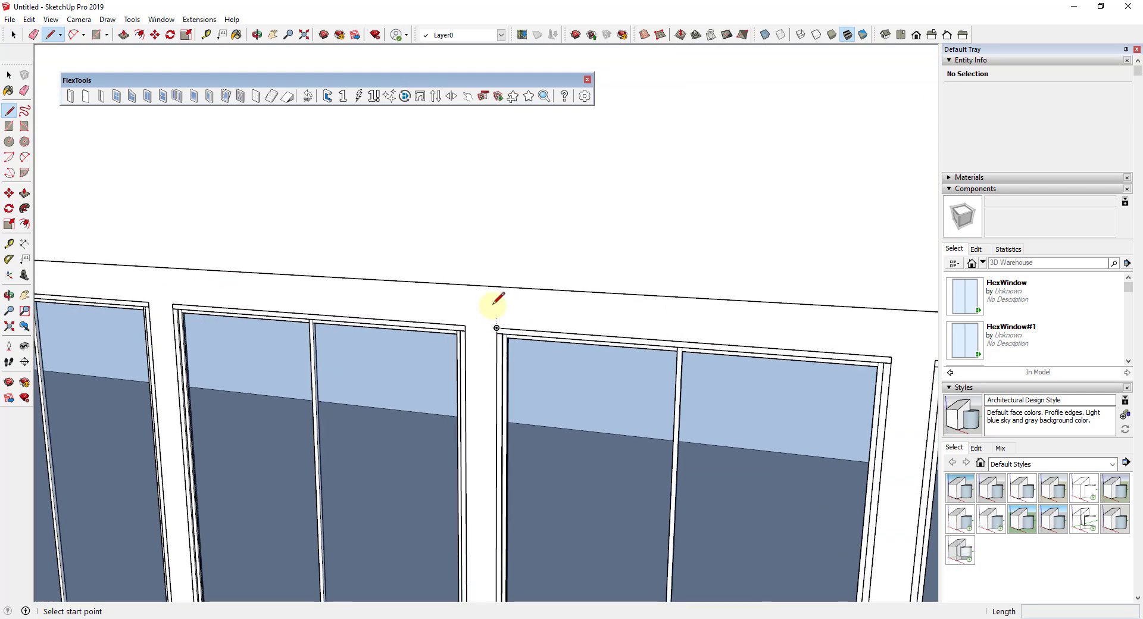
scroll(499, 283, down, 10)
key(space)
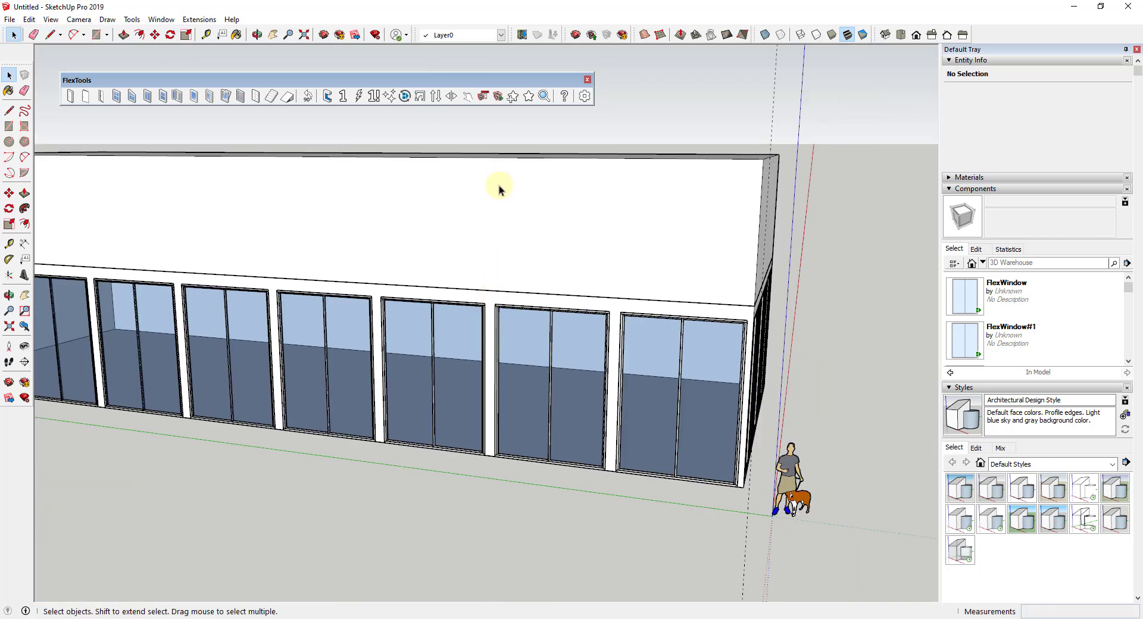
click(505, 262)
key(l)
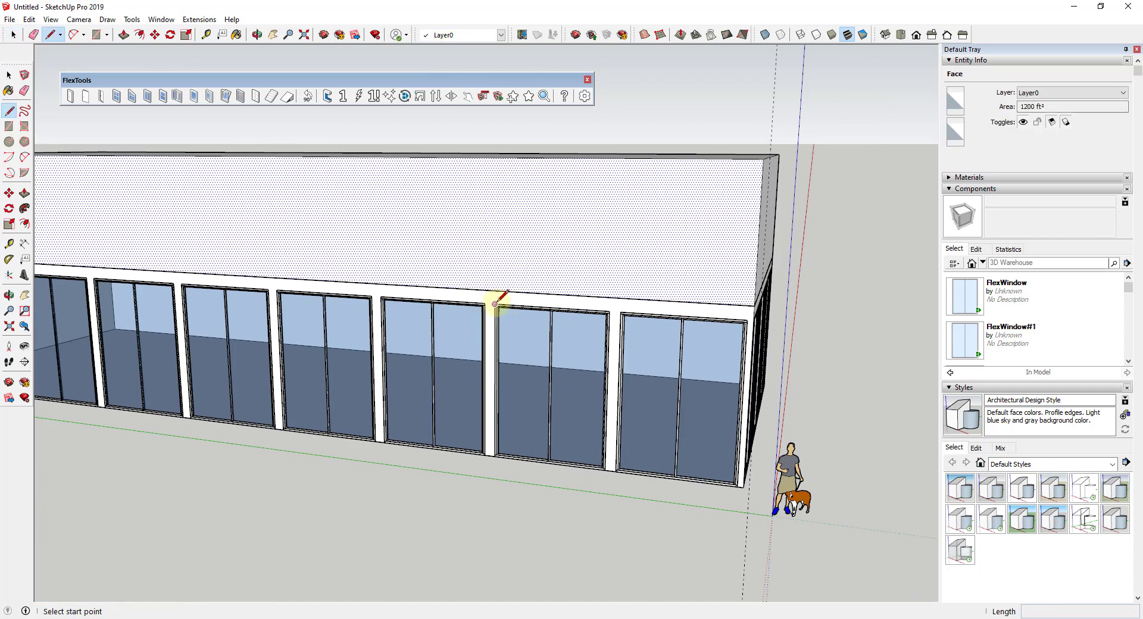
click(494, 290)
click(495, 155)
key(space)
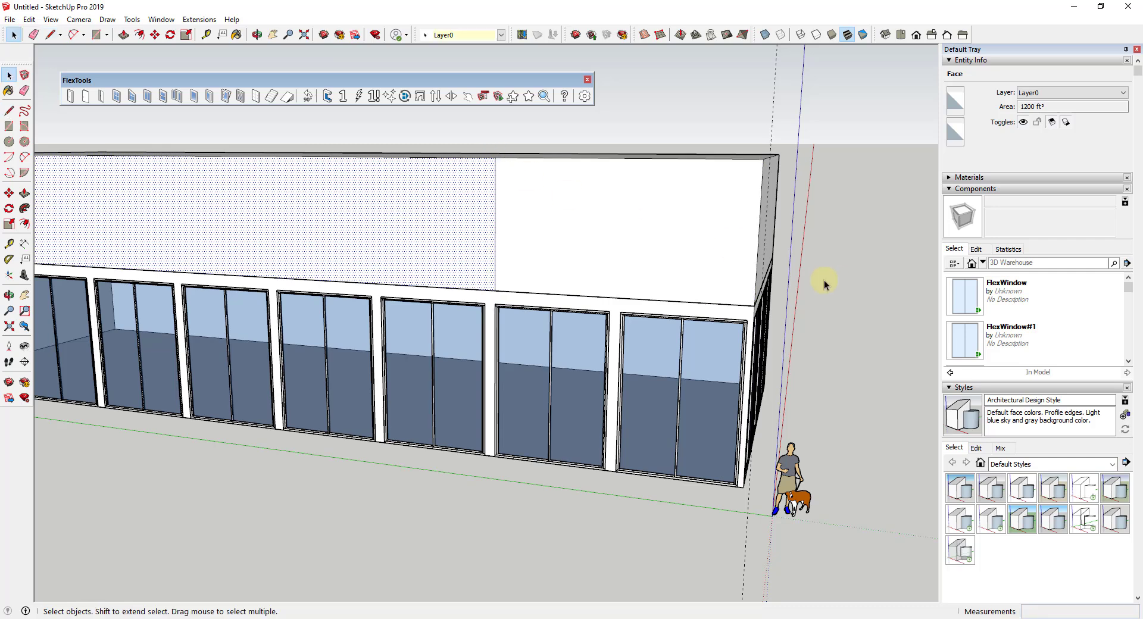
- Push the right part of the upper wall back 6 to form the terrace recess
middle_drag(831, 281, 640, 266)
click(641, 266)
key(p)
drag(624, 274, 648, 264)
text(6)
key(Return)
key(space)
middle_drag(686, 273, 708, 296)
key(space)
click(661, 327)
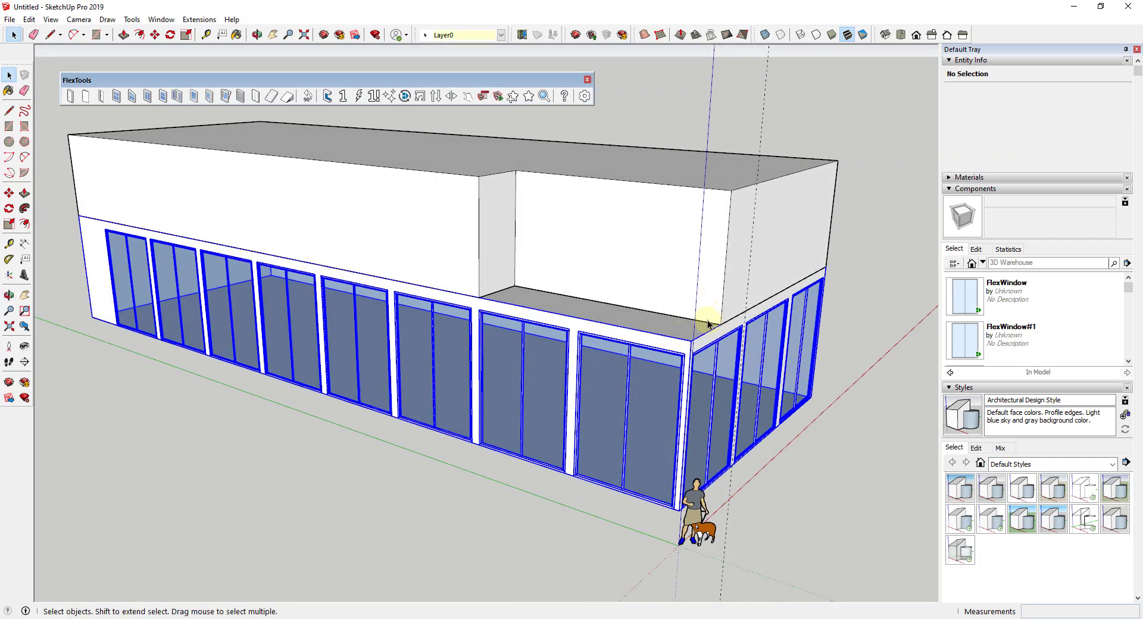
click(670, 241)
middle_drag(671, 241, 692, 241)
click(692, 241)
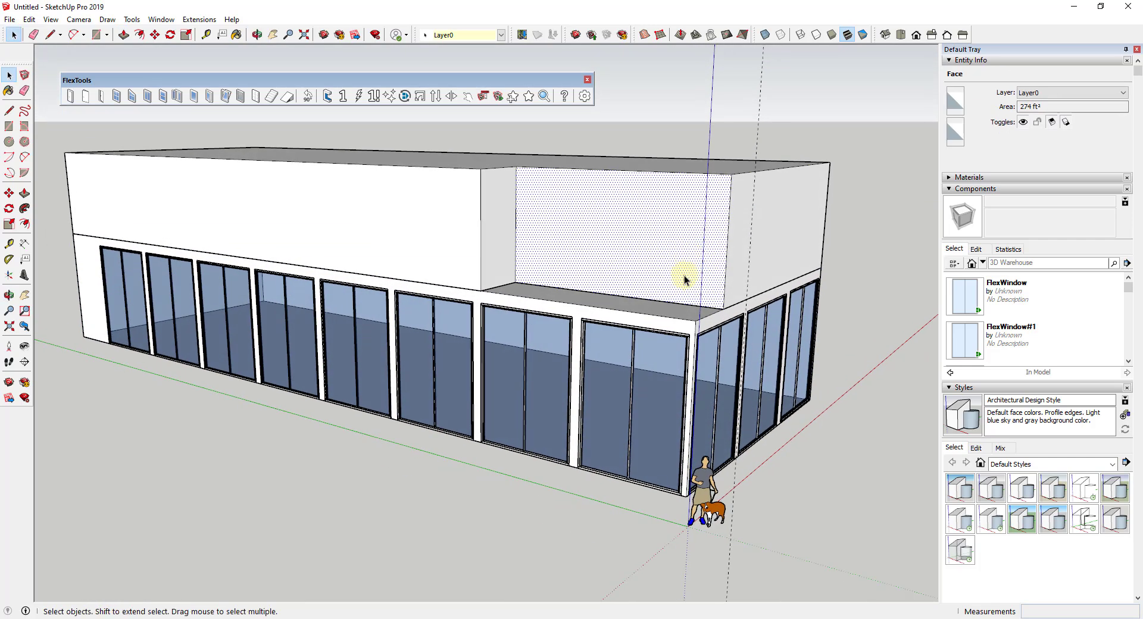
scroll(707, 253, up, 3)
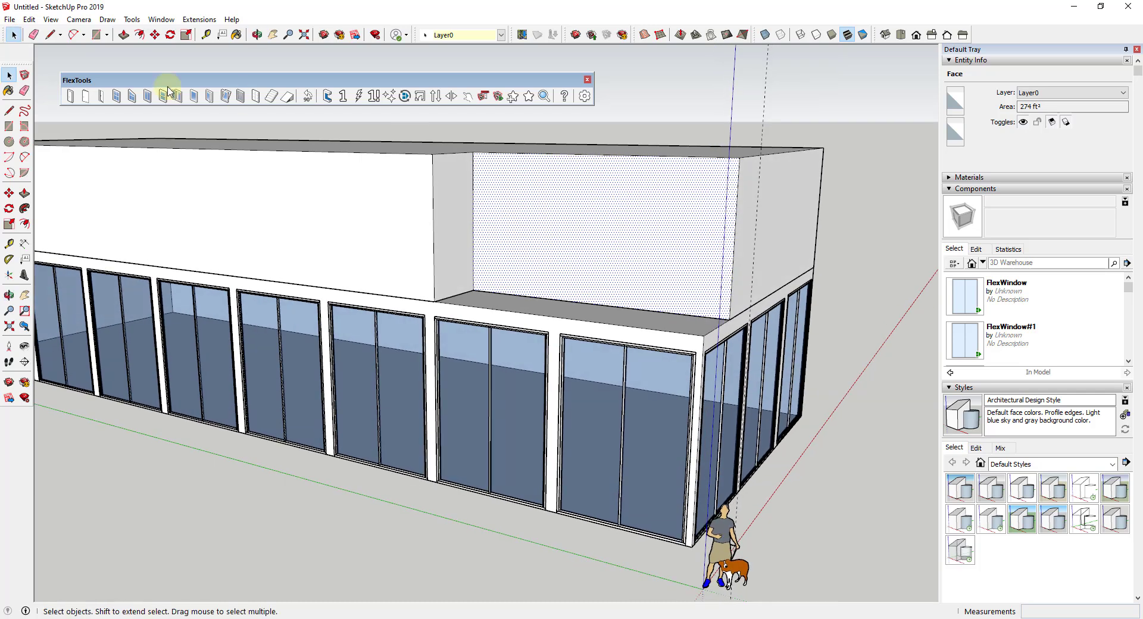
- Place a FlexWindow on the recessed wall and stretch it taller
click(504, 293)
key(s)
drag(526, 238, 528, 172)
- Set the window's Inset to 0 and H divisions to 3 in Component Options
right_click(533, 266)
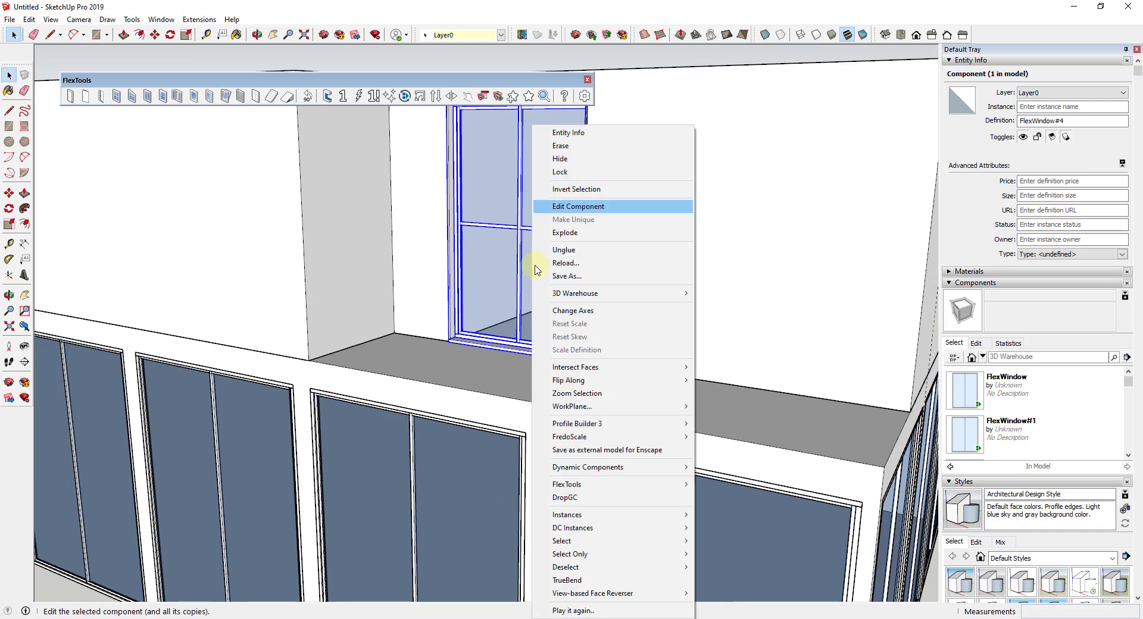
mouse_move(643, 468)
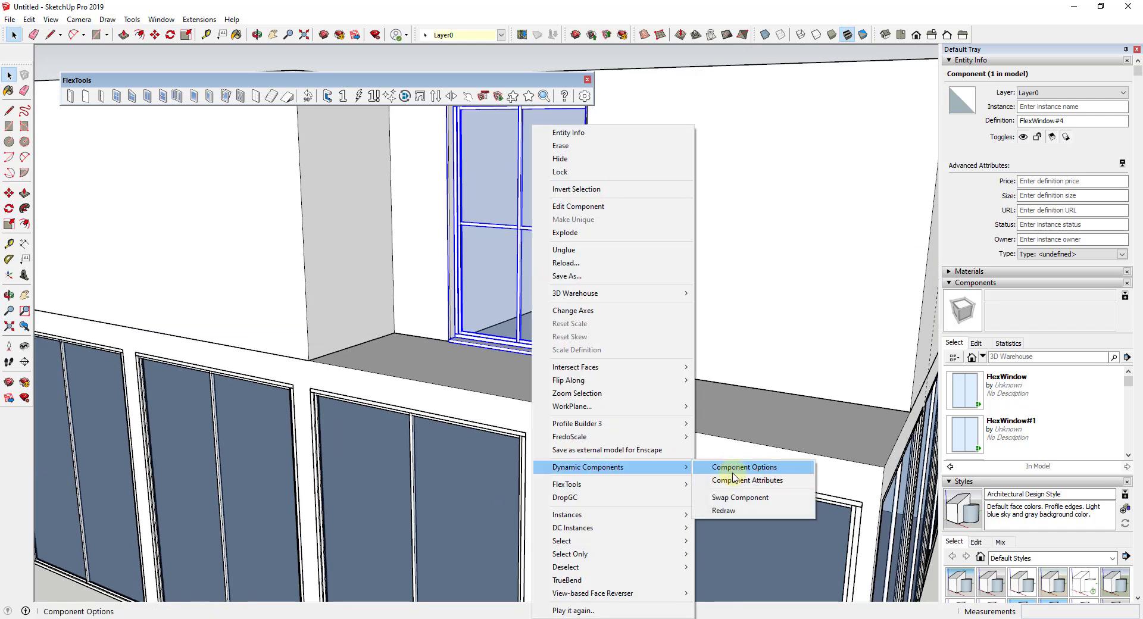
click(734, 470)
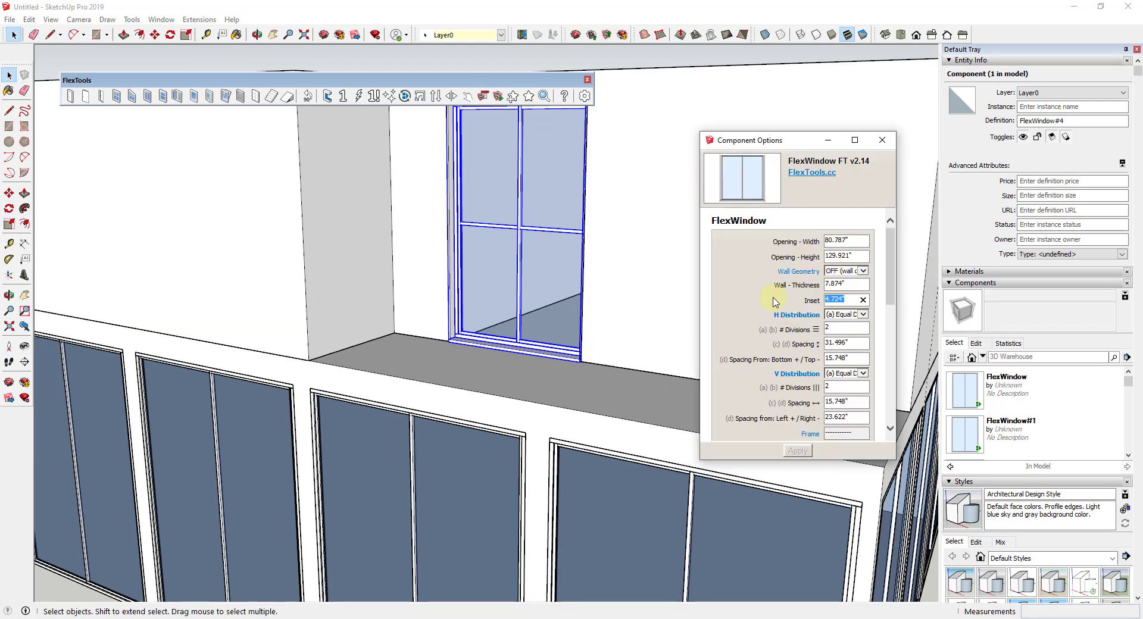
scroll(859, 314, down, 1)
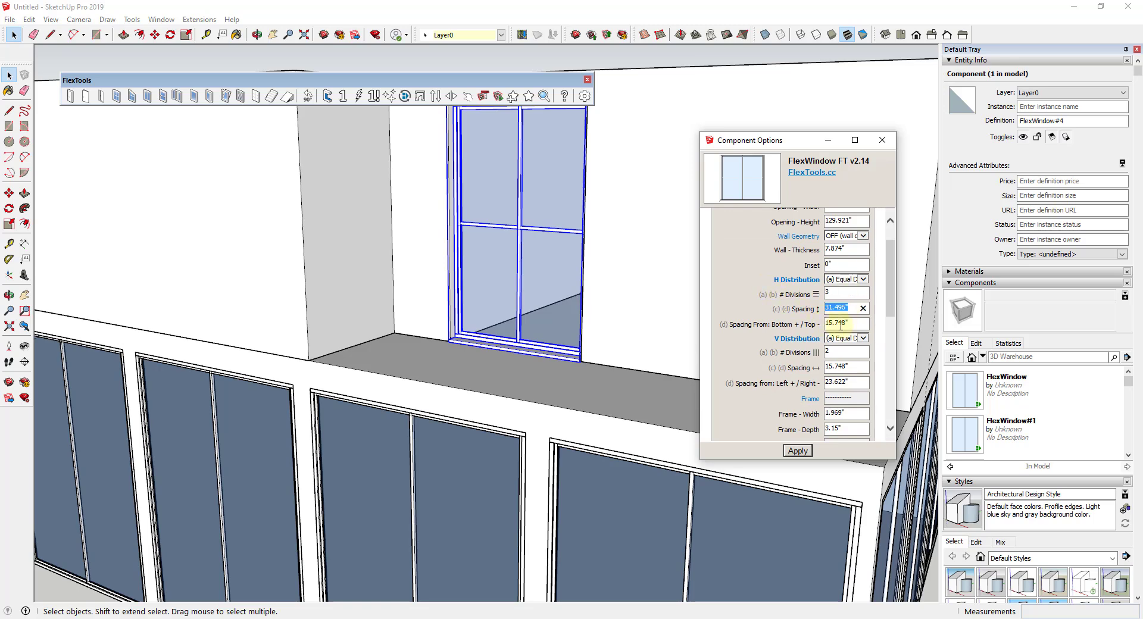
scroll(840, 325, down, 10)
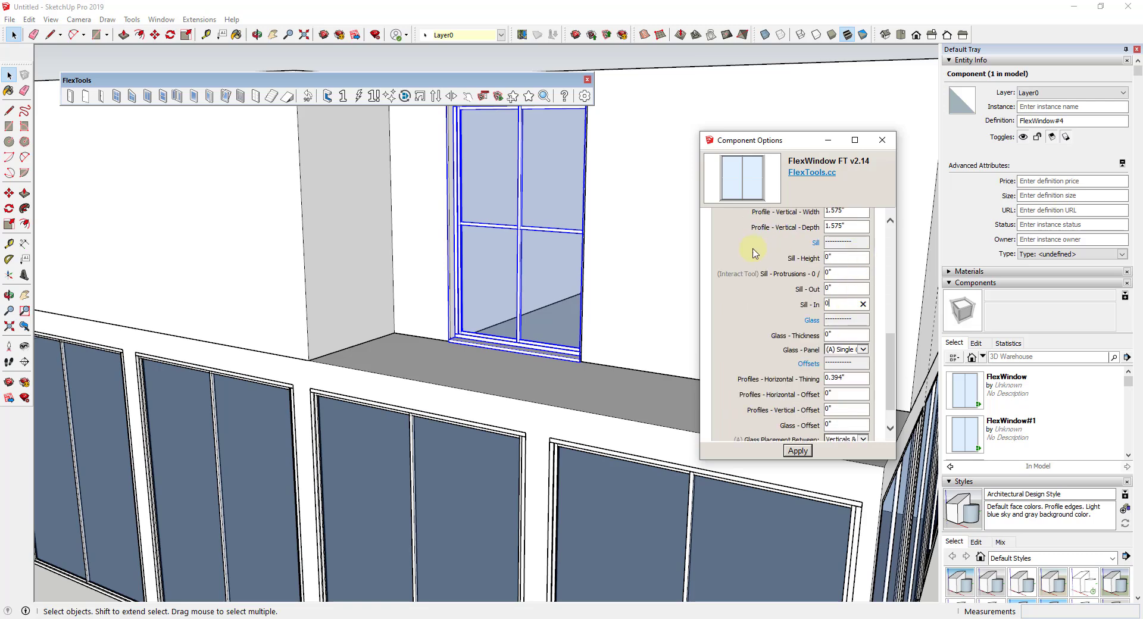
click(798, 451)
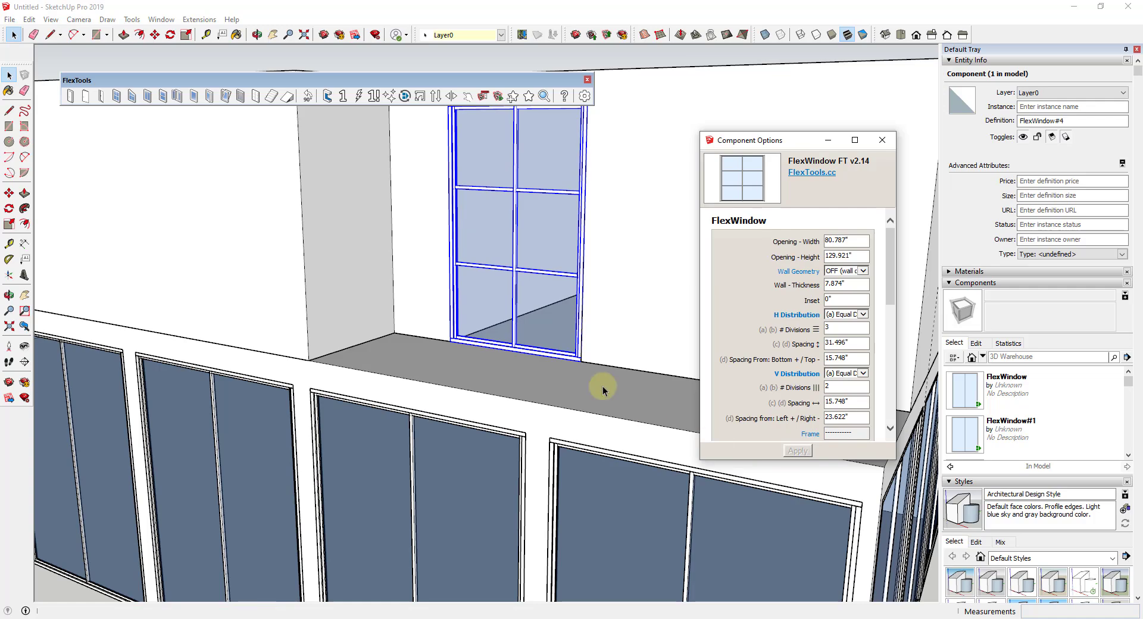
- Orbit to the building's other side and open the FlexTools WallCutter settings
scroll(524, 319, down, 3)
middle_drag(524, 319, 497, 327)
scroll(498, 327, down, 7)
middle_drag(607, 314, 671, 274)
scroll(619, 271, up, 3)
click(327, 96)
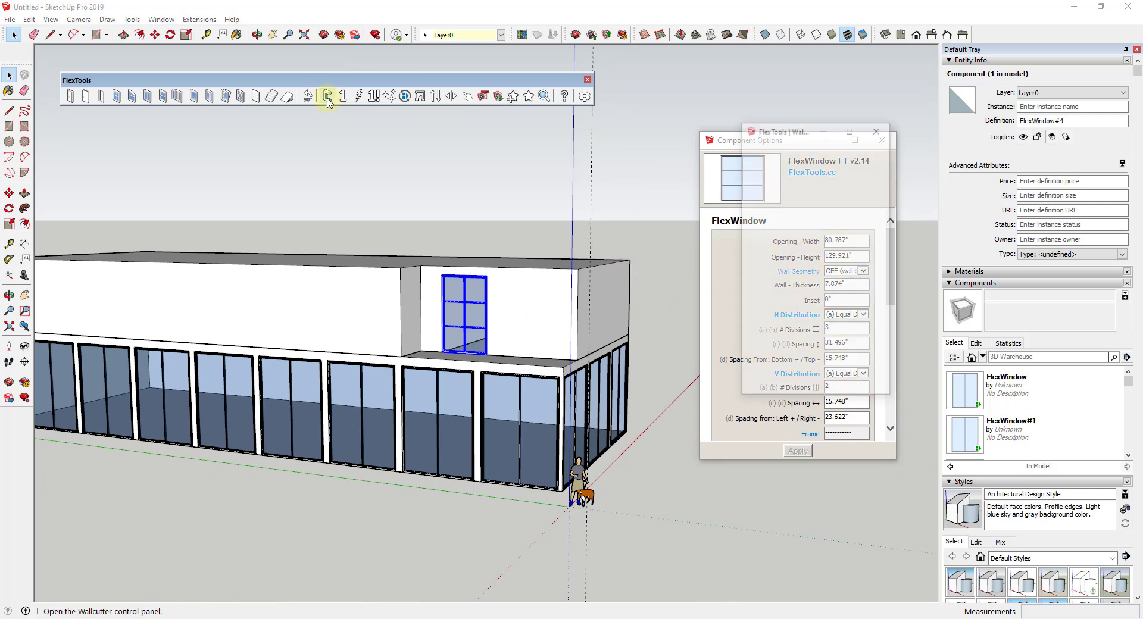
- Reduce the WallCutter cut depth to 1 so windows cut only one face
click(767, 229)
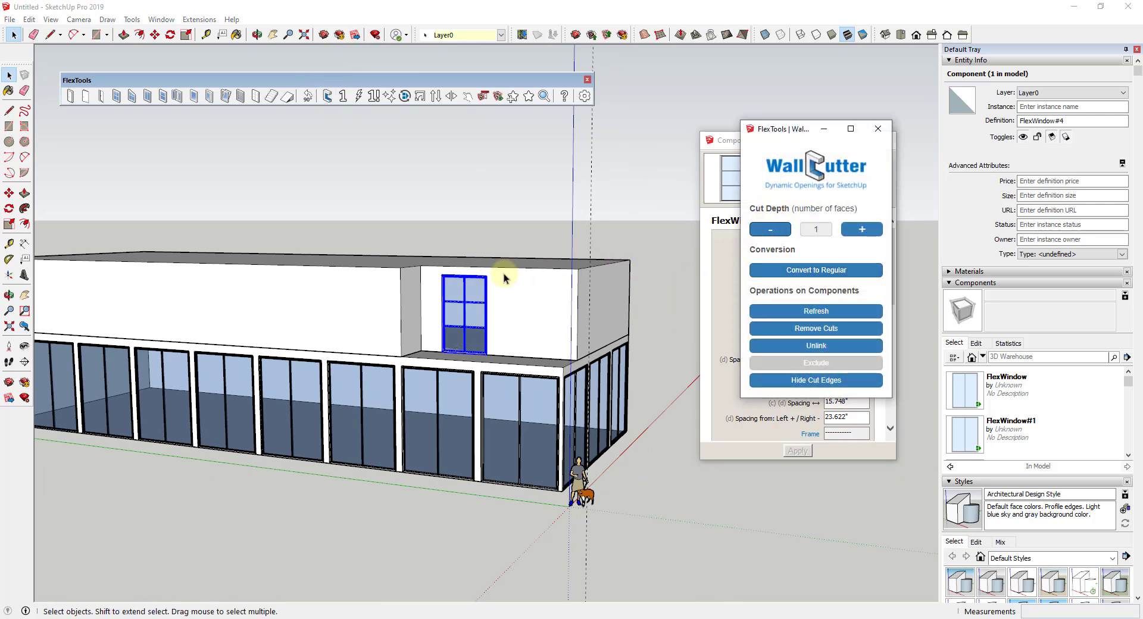
scroll(503, 278, up, 3)
middle_drag(523, 324, 566, 351)
scroll(554, 356, up, 3)
- Copy the tall window to the right beside the original on the recessed wall
key(m)
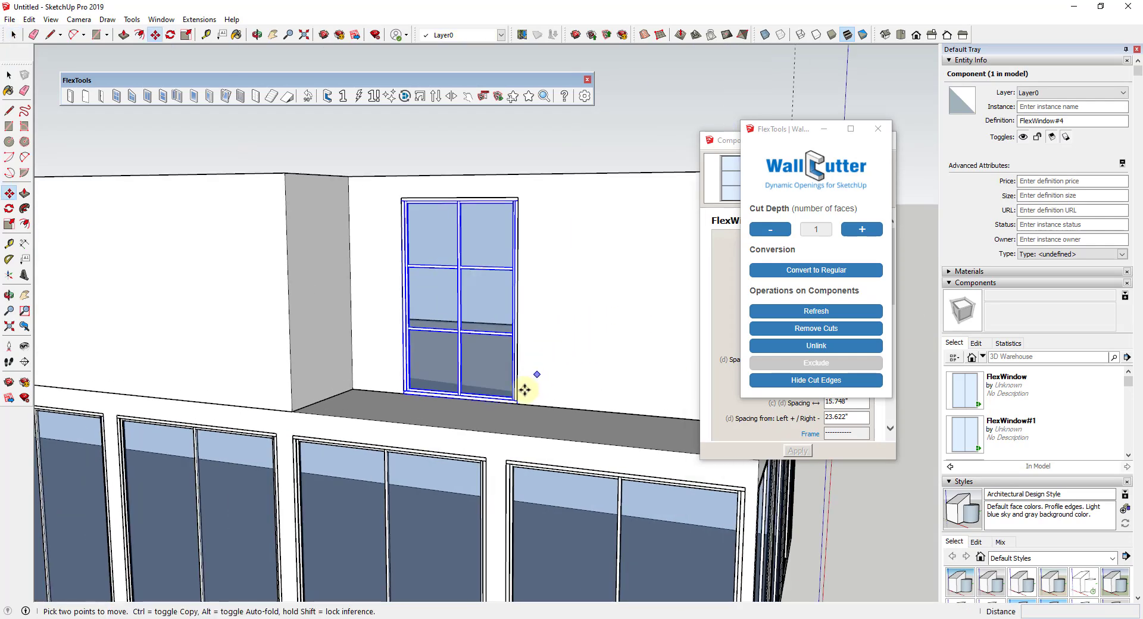
click(516, 405)
key(ctrl)
scroll(517, 405, down, 2)
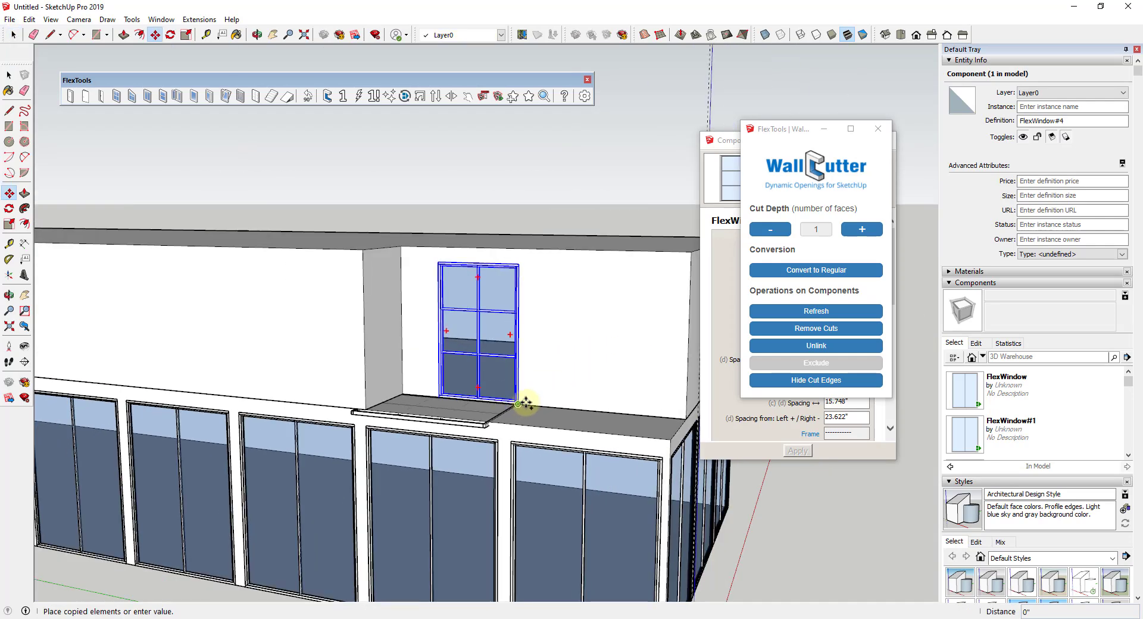
click(643, 409)
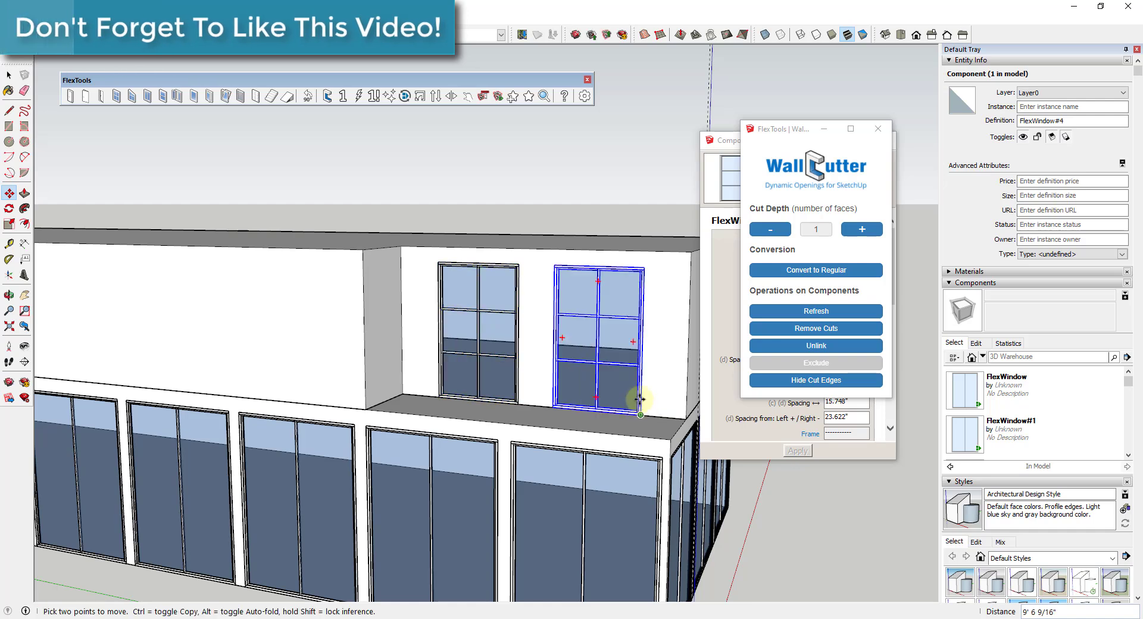
middle_drag(625, 377, 193, 113)
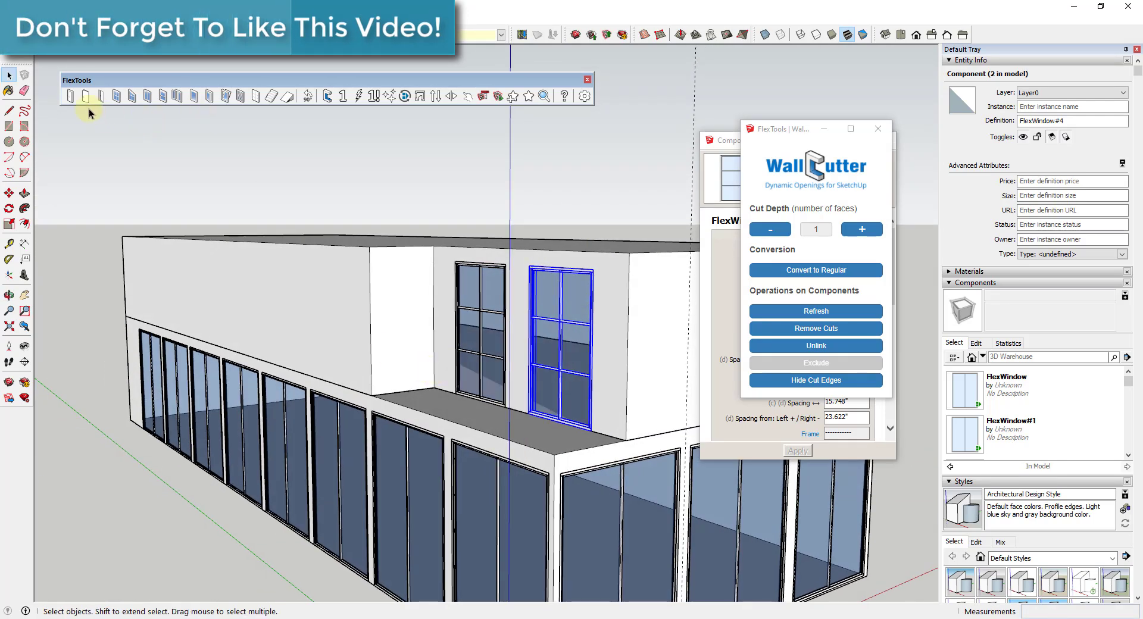
- Place a FlexDoor on the side wall of the terrace recess
click(69, 96)
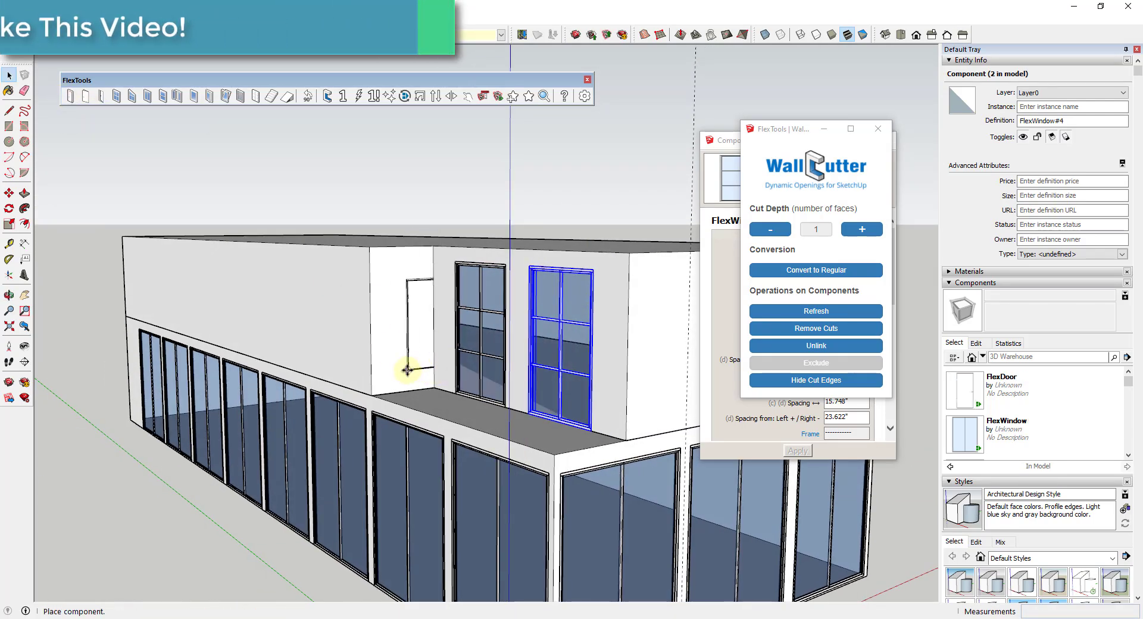
click(384, 393)
scroll(399, 316, up, 5)
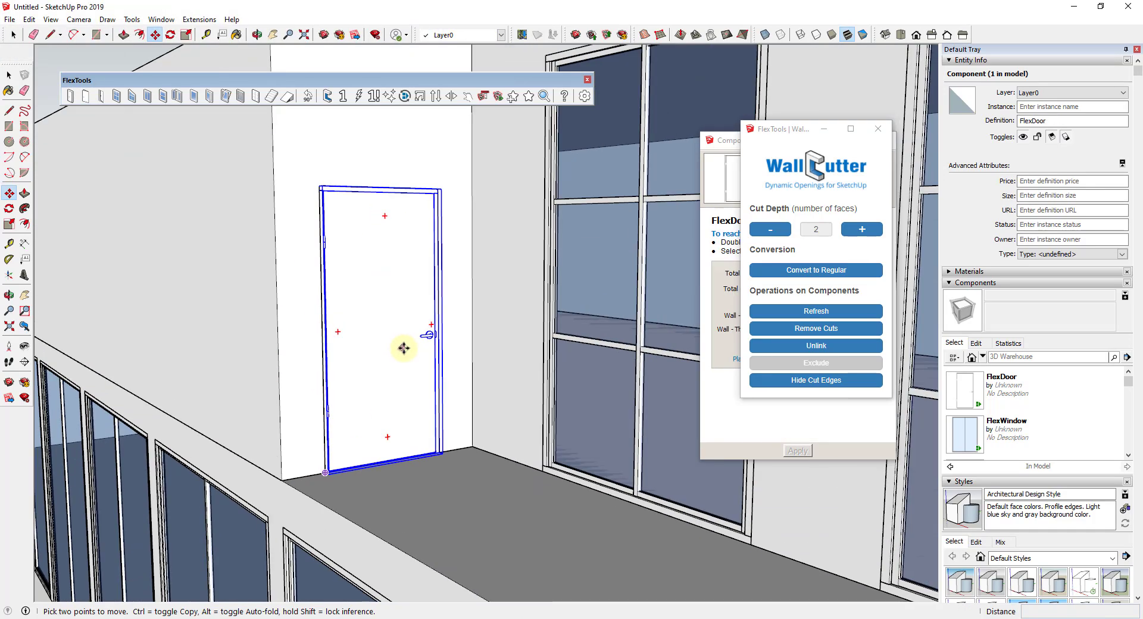
scroll(410, 340, down, 5)
middle_drag(421, 331, 462, 342)
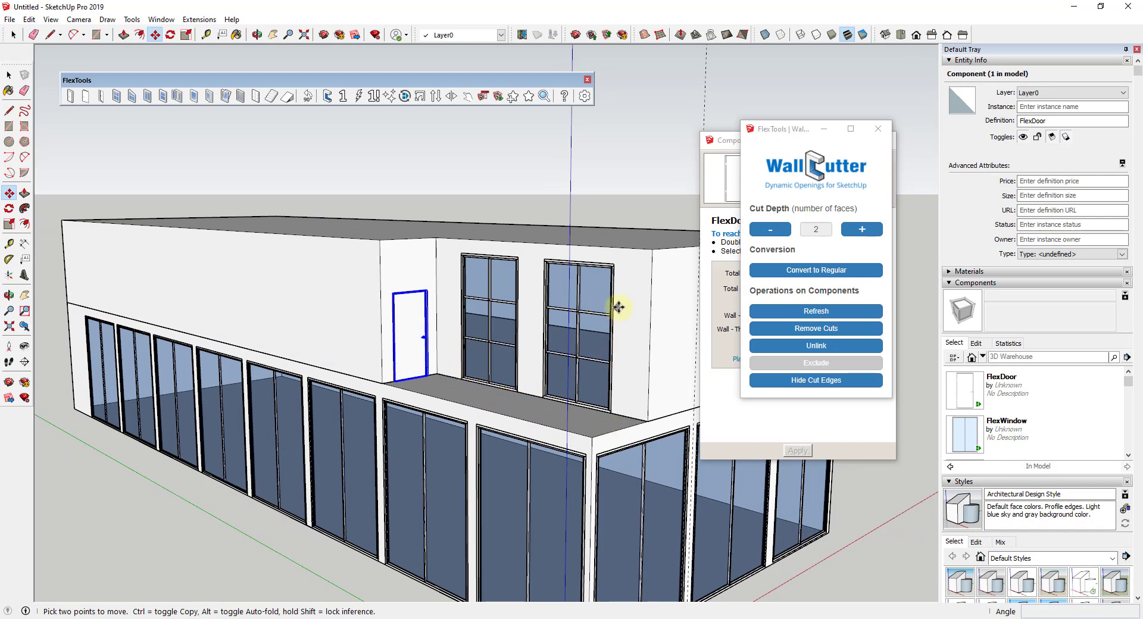
scroll(625, 306, down, 3)
middle_drag(462, 306, 643, 296)
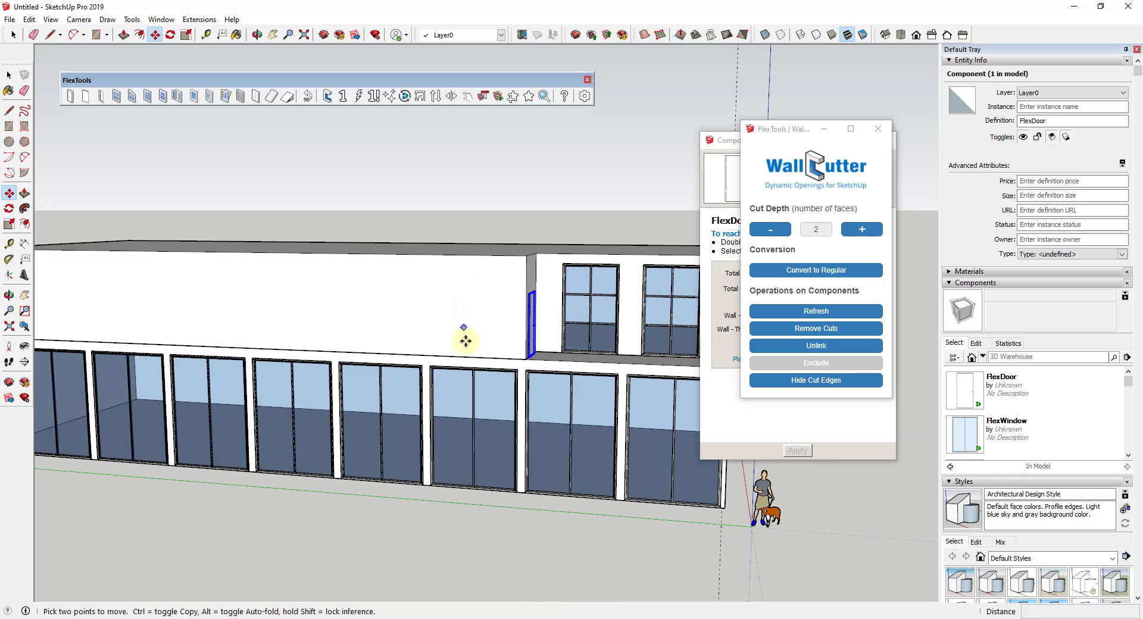
- Copy the recessed-wall window further left onto the upper long wall
middle_drag(496, 320, 510, 311)
key(space)
click(599, 327)
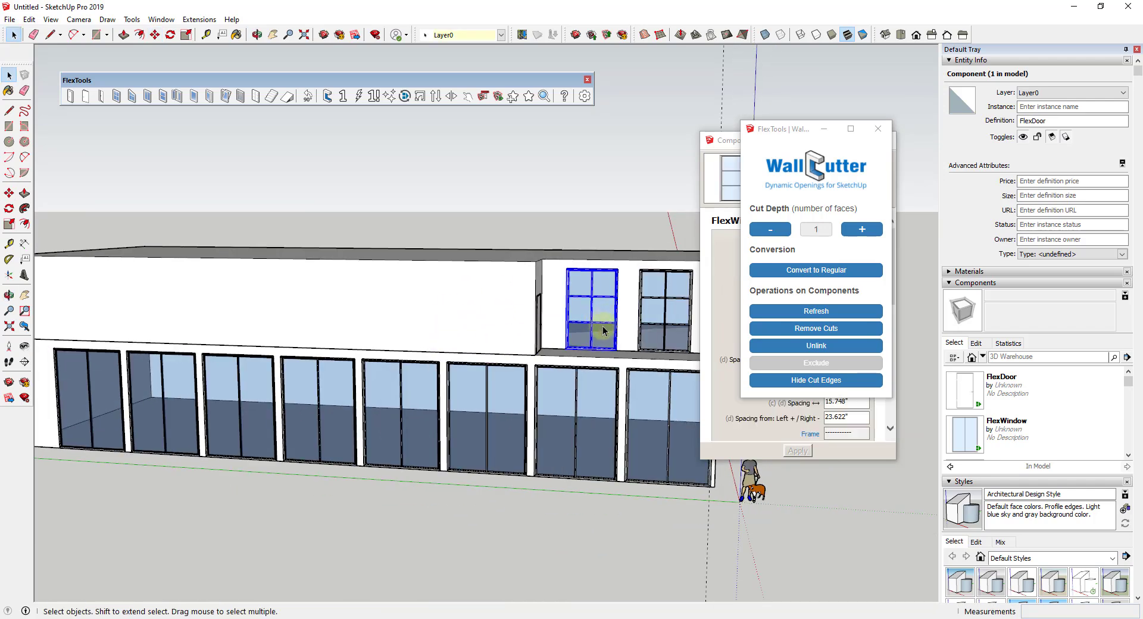
scroll(613, 345, up, 3)
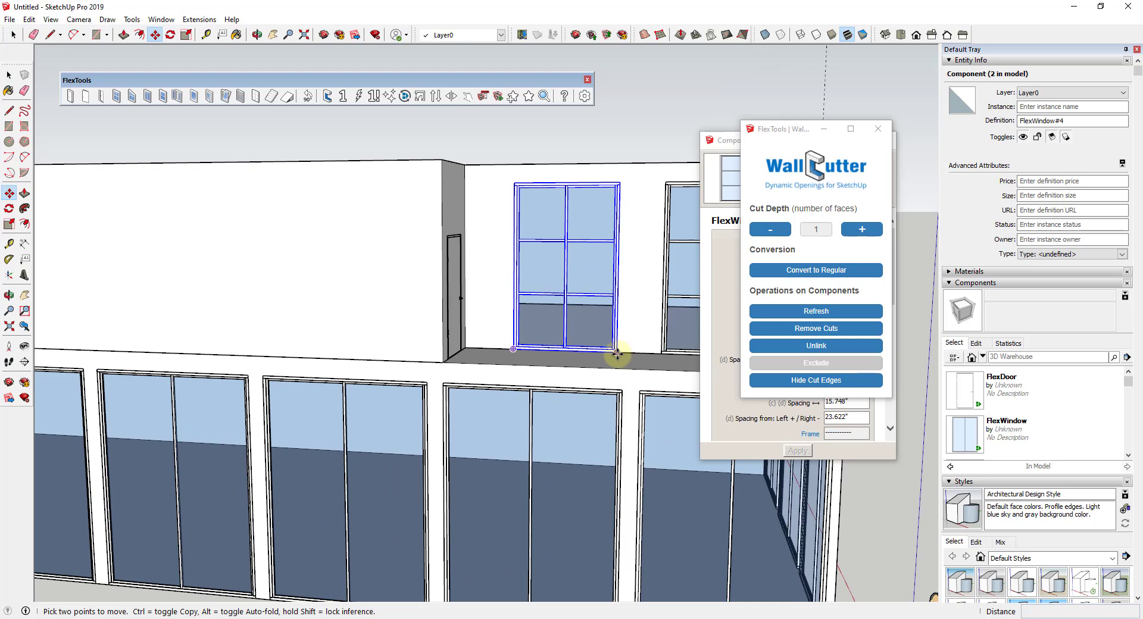
click(616, 353)
key(ctrl)
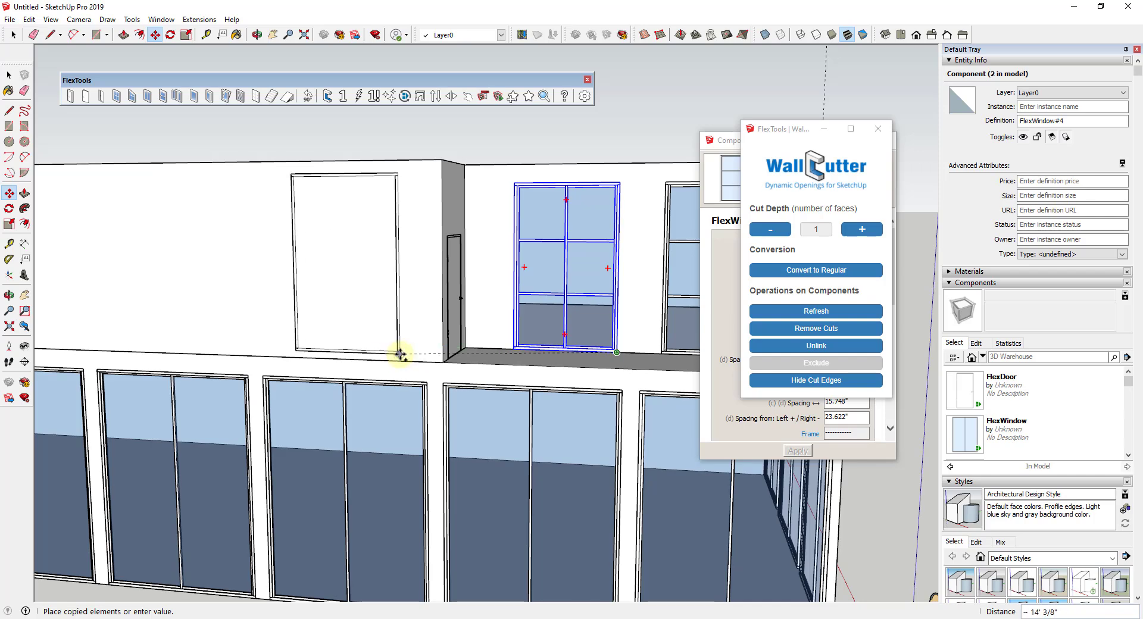
click(400, 353)
scroll(342, 353, up, 4)
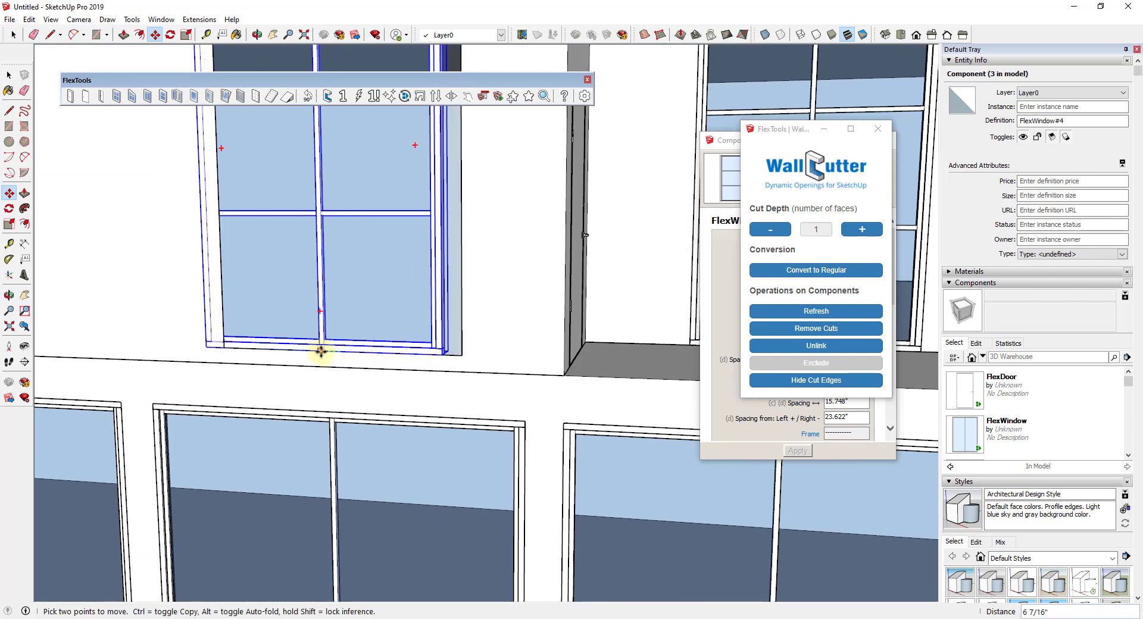
click(332, 412)
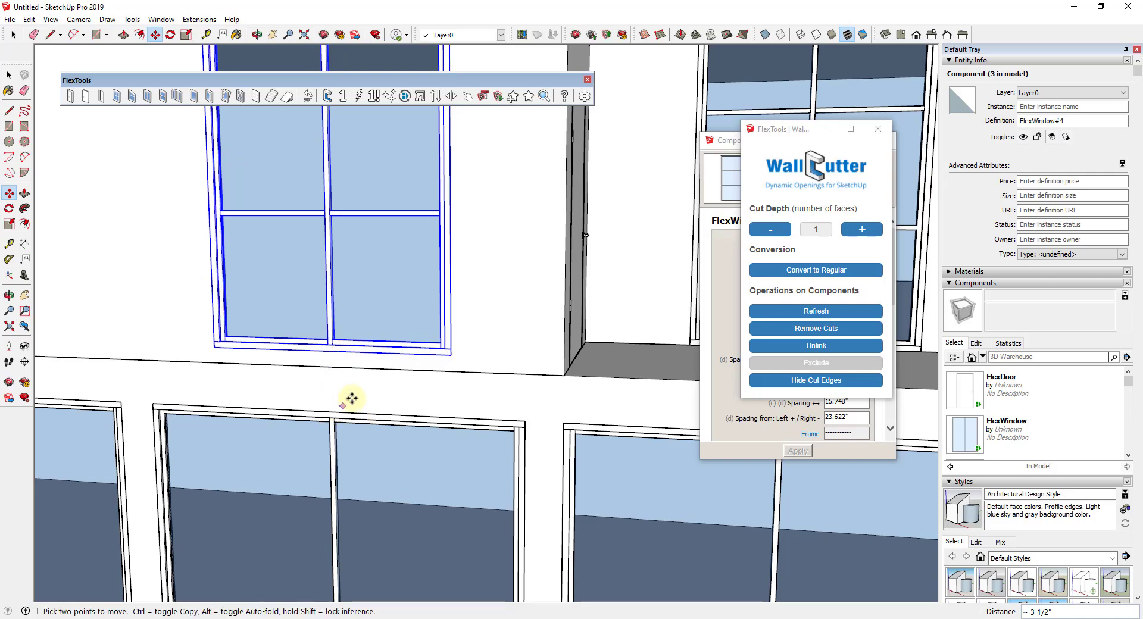
- Copy the window along the long wall and array it *5 into evenly spaced copies
scroll(361, 382, down, 5)
middle_drag(370, 377, 450, 373)
scroll(424, 370, down, 2)
scroll(401, 374, up, 5)
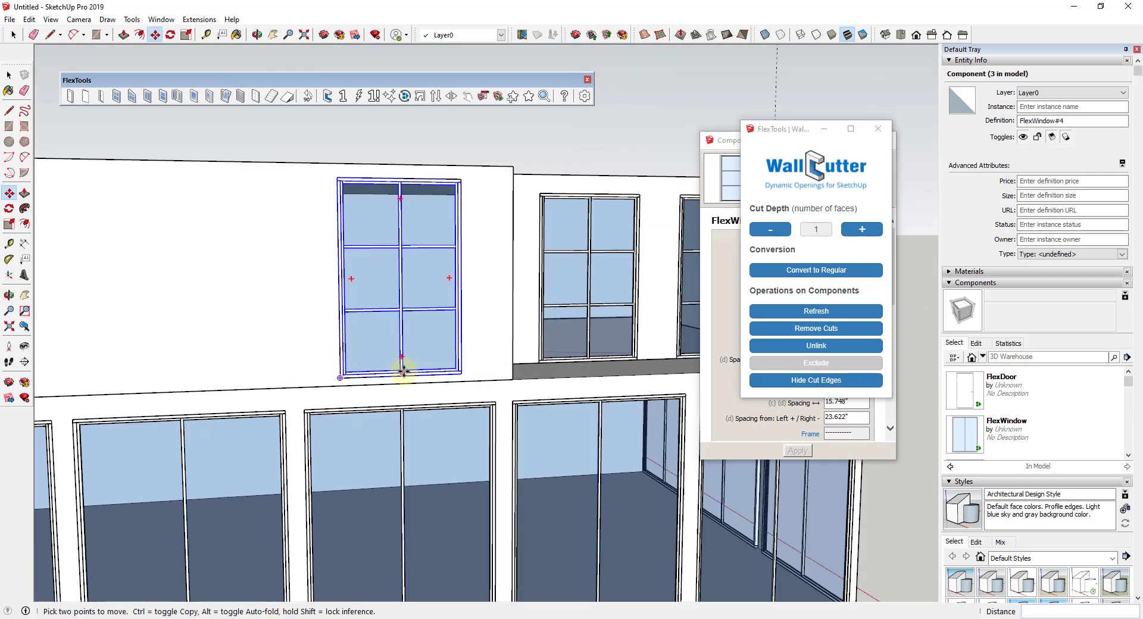
key(ctrl)
click(403, 377)
scroll(403, 377, down, 3)
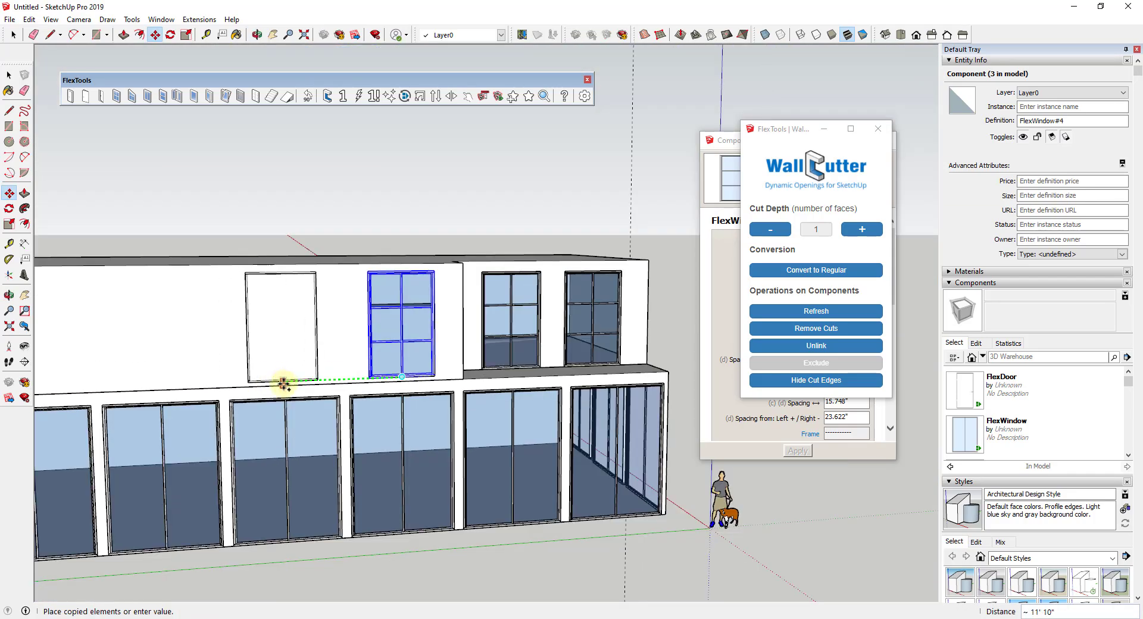
click(285, 385)
scroll(417, 331, down, 5)
text(*5)
key(Return)
- Orbit around to check the new window row and select an upper-wall window
middle_drag(455, 382, 292, 372)
scroll(390, 331, up, 4)
scroll(392, 331, down, 4)
middle_drag(300, 334, 355, 320)
scroll(358, 321, up, 3)
scroll(403, 344, down, 4)
middle_drag(345, 374, 290, 392)
middle_drag(564, 364, 472, 378)
key(space)
click(427, 369)
scroll(411, 366, up, 5)
- Copy a window onto the end wall and start widening it
key(q)
key(m)
click(388, 369)
key(ctrl)
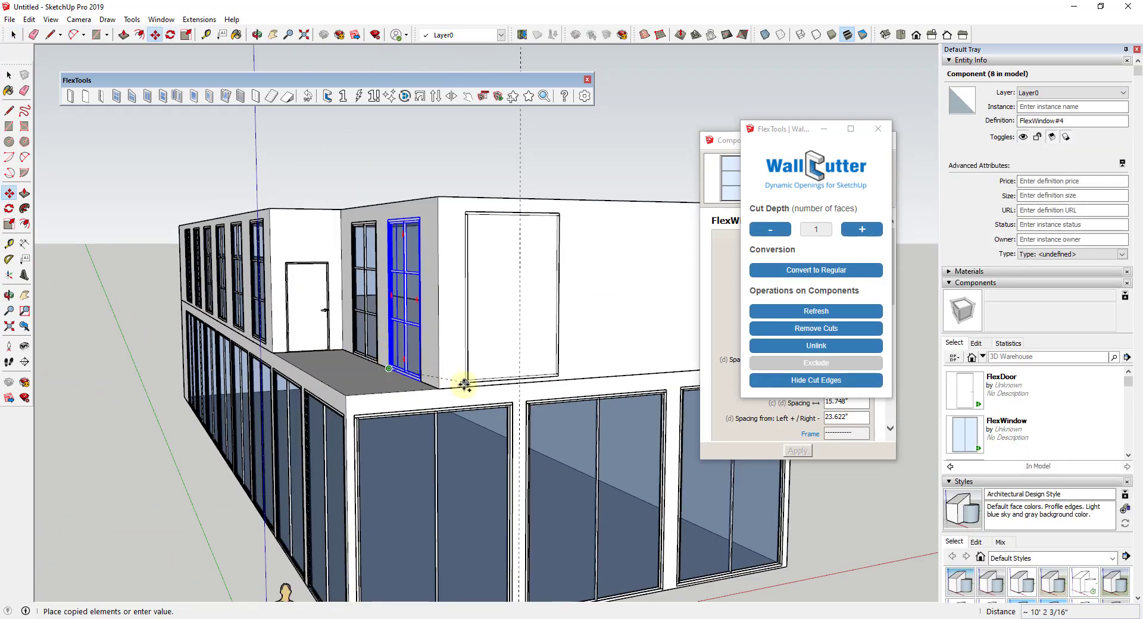
scroll(516, 383, up, 5)
click(526, 382)
scroll(279, 392, down, 7)
key(s)
drag(365, 345, 467, 344)
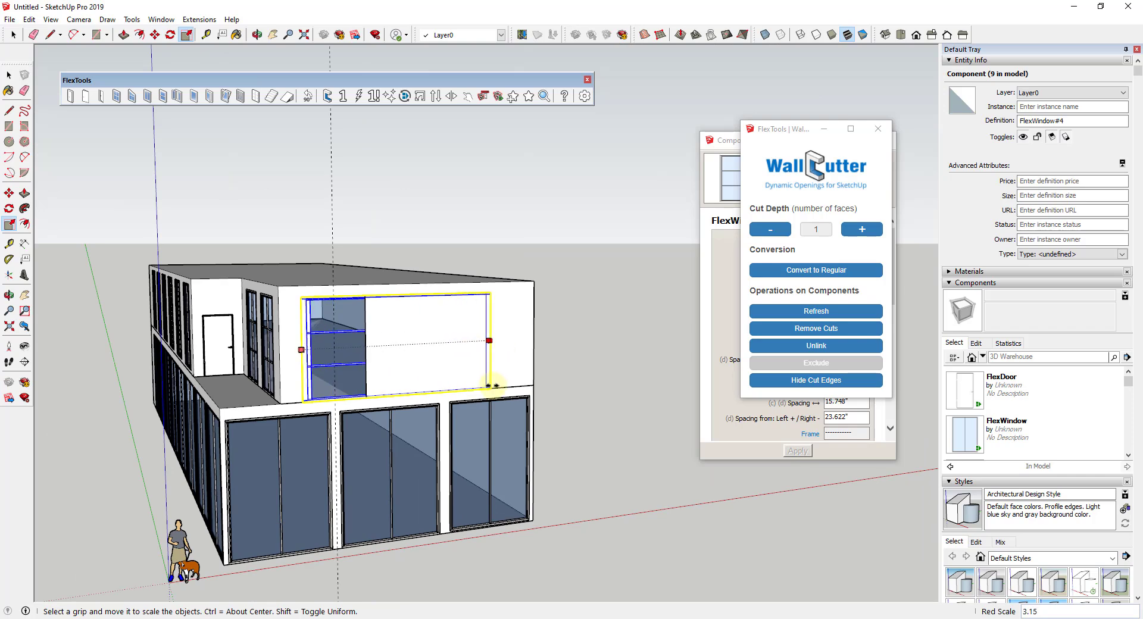
- Give the widened end-wall FlexWindow 2 horizontal and 6 vertical divisions
click(509, 379)
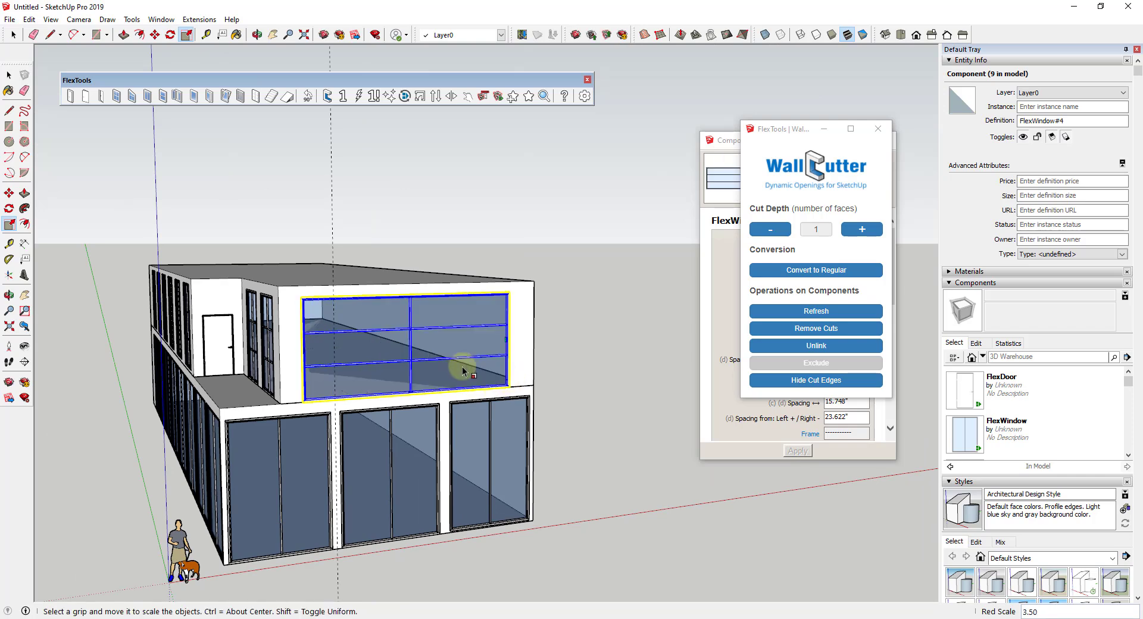
scroll(427, 343, up, 2)
right_click(427, 325)
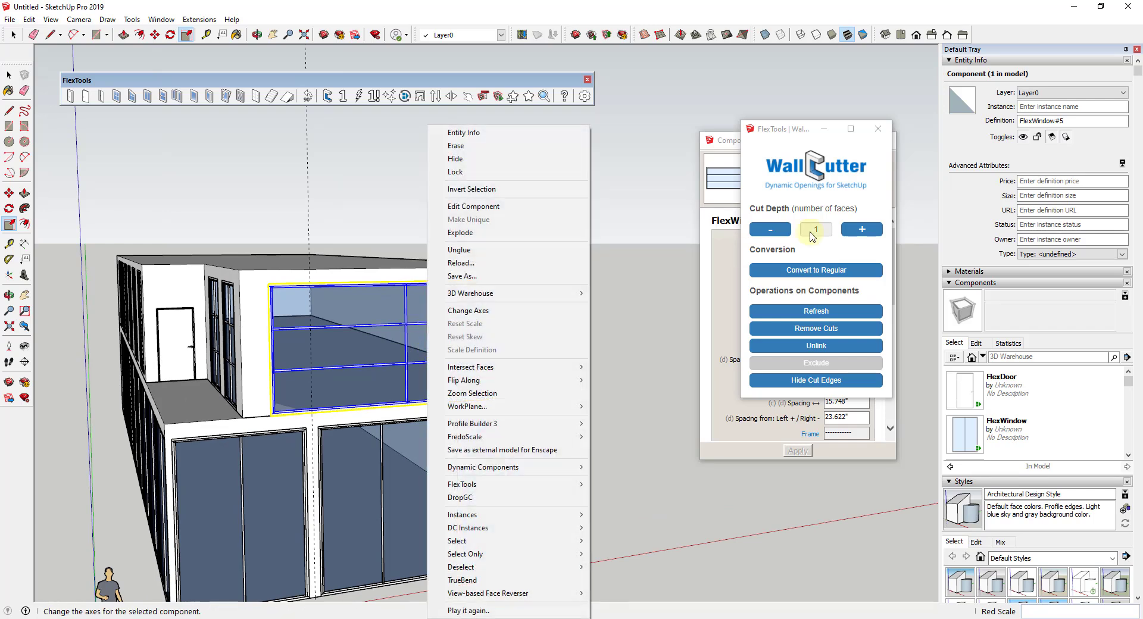
click(881, 130)
double_click(846, 329)
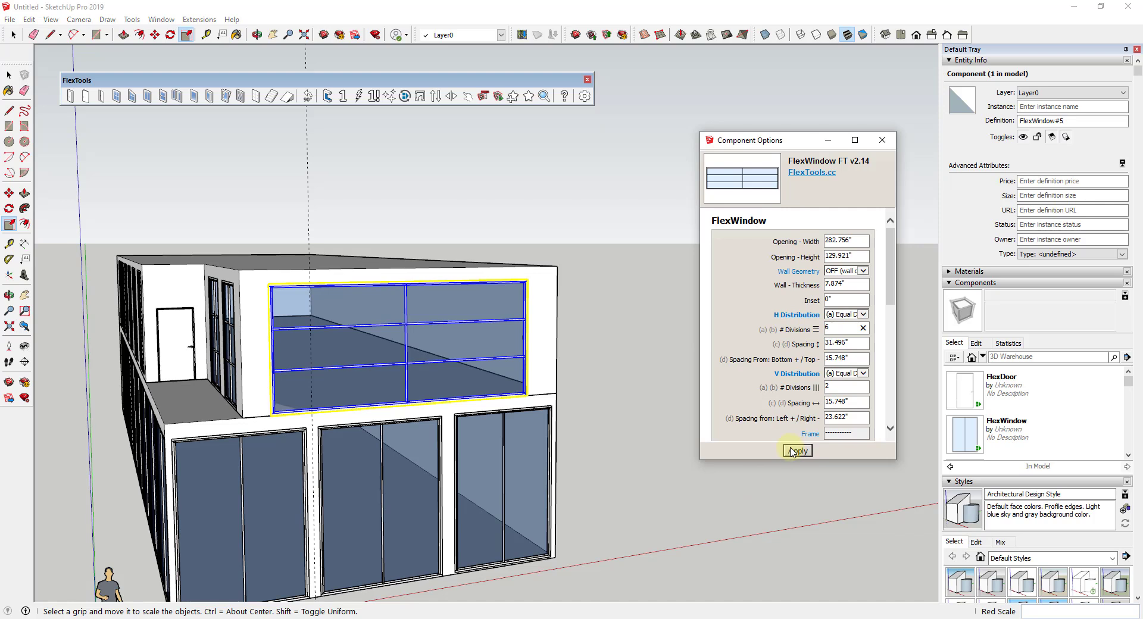
click(791, 452)
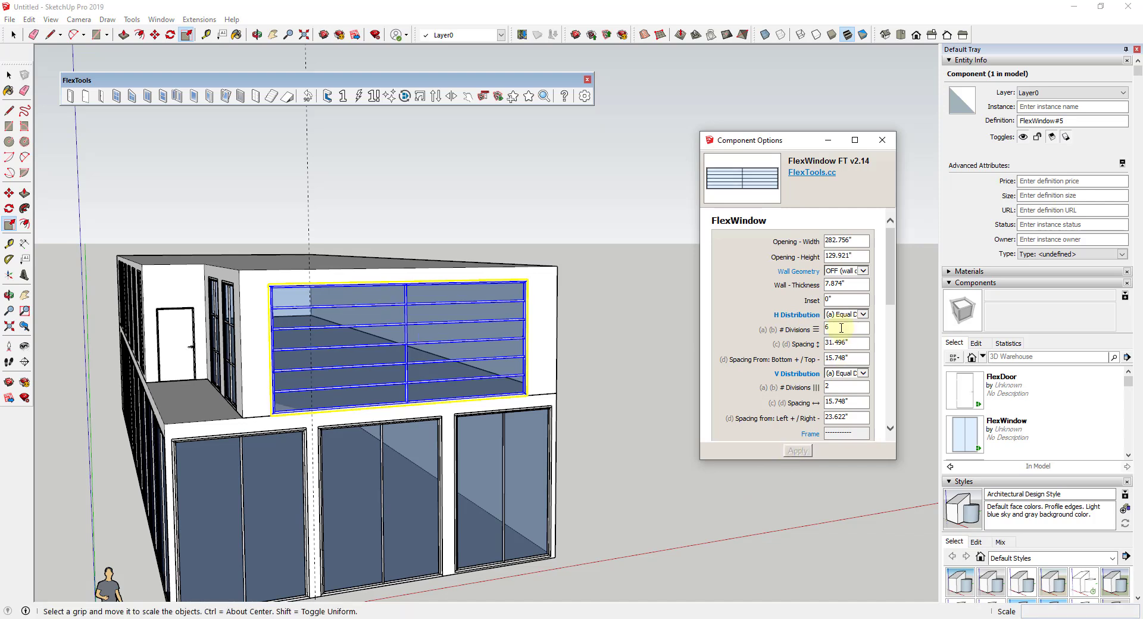
text(2)
click(797, 451)
double_click(838, 386)
text(6)
click(797, 450)
middle_drag(524, 352, 655, 337)
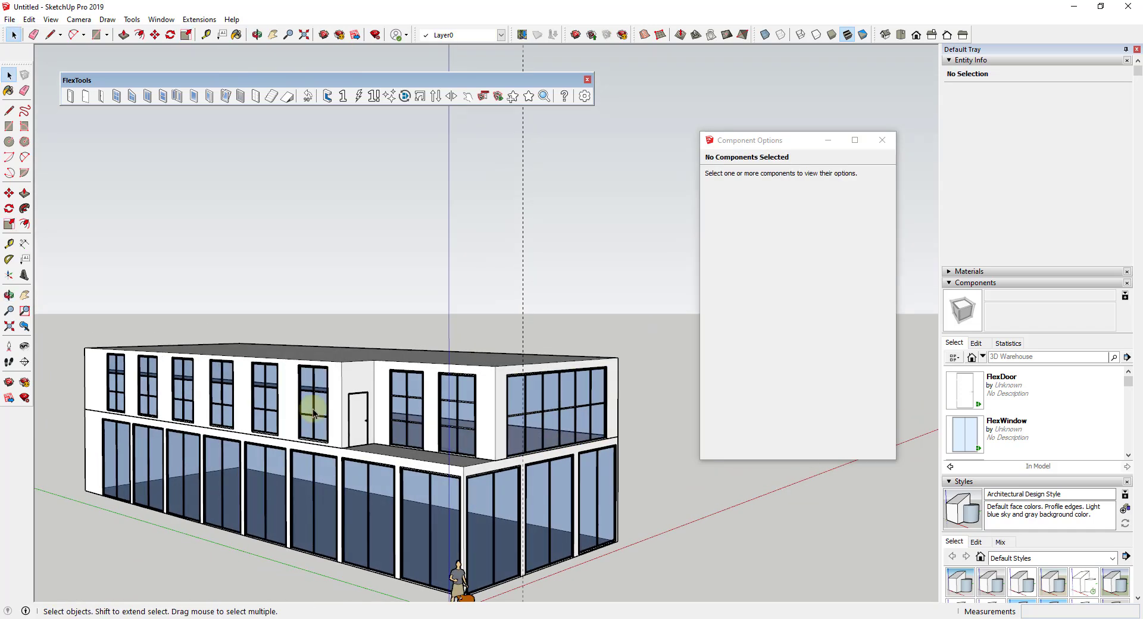
- Select the upper-storey side windows and copy them beside the building
shift+click(147, 387)
shift+click(185, 390)
shift+click(117, 384)
shift+click(407, 410)
shift+click(457, 414)
middle_drag(556, 458, 364, 529)
key(m)
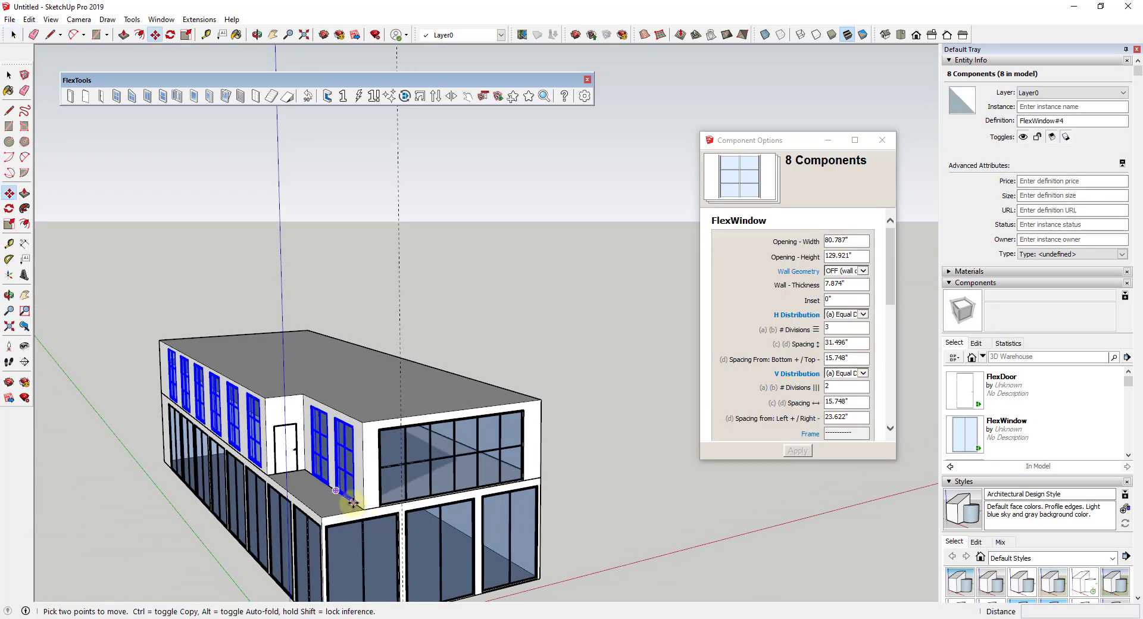
key(ctrl)
click(355, 503)
click(622, 457)
middle_drag(622, 457, 480, 425)
- Mirror the copied windows by scaling them to -1
key(s)
ctrl+click(507, 394)
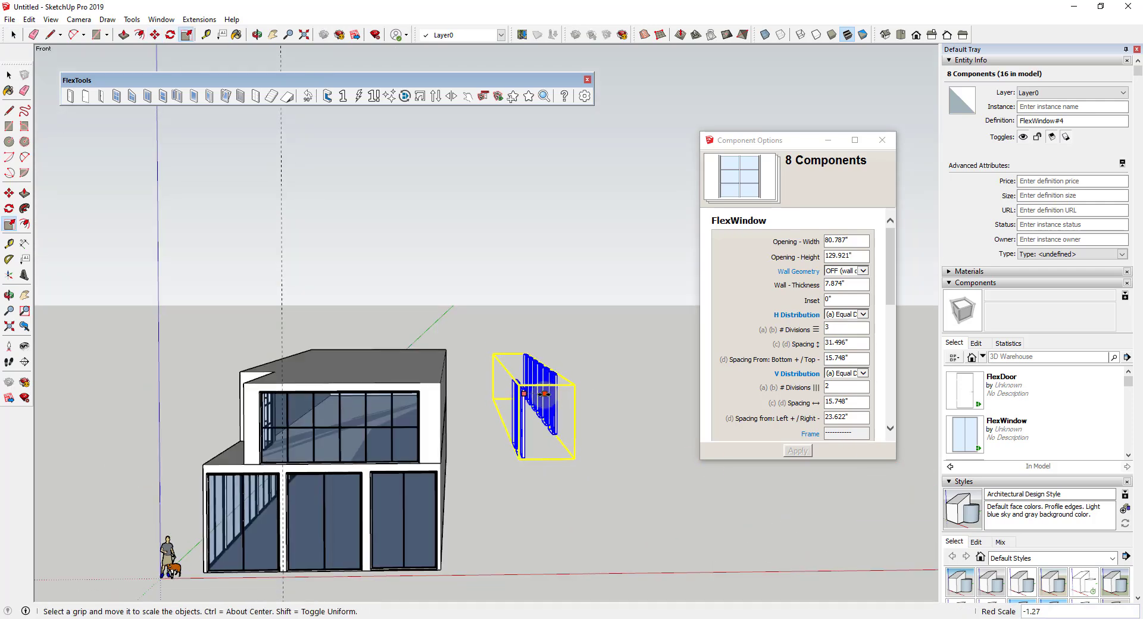
click(541, 394)
middle_drag(540, 395, 535, 441)
key(space)
drag(536, 441, 485, 420)
scroll(500, 417, up, 5)
- Move the two offset window copies into line with the other six
key(m)
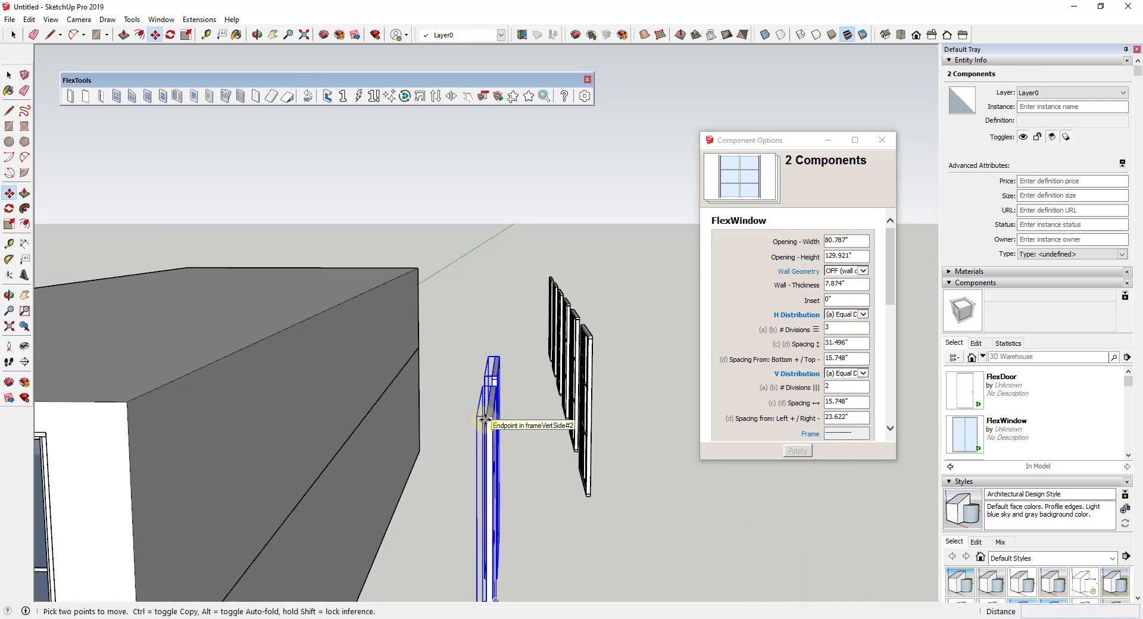
click(486, 416)
click(585, 345)
scroll(580, 357, down, 5)
- Move all eight copied windows into the building's opposite side wall
key(space)
drag(559, 464, 497, 298)
key(m)
click(509, 391)
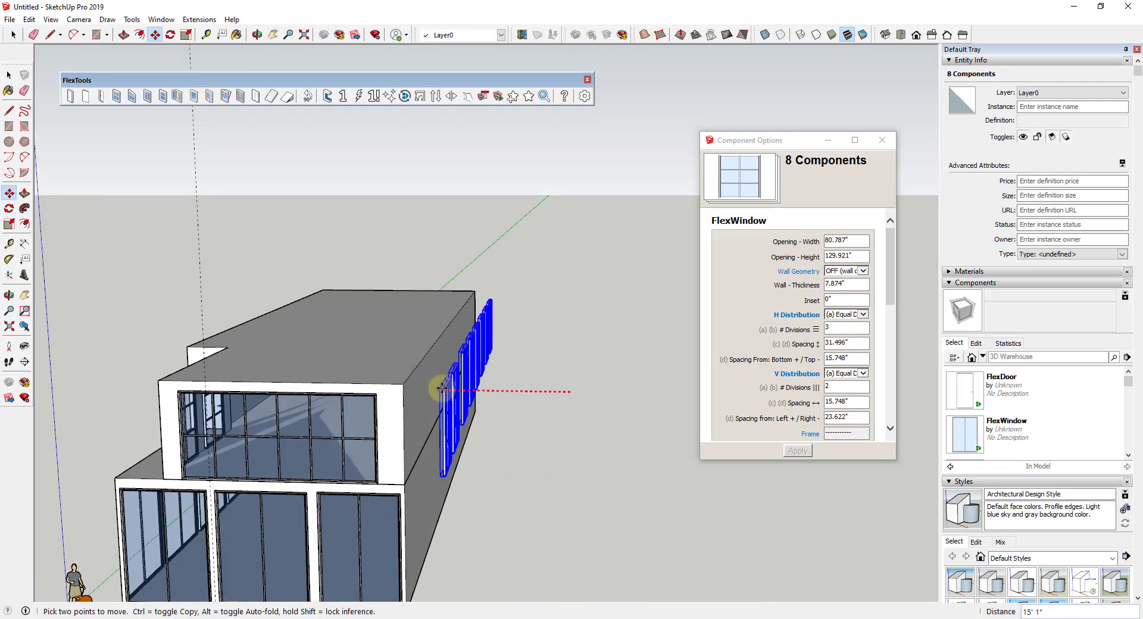
scroll(511, 389, up, 5)
click(333, 421)
middle_drag(415, 388, 283, 444)
scroll(435, 399, down, 3)
scroll(439, 369, down, 2)
scroll(182, 411, up, 2)
scroll(311, 351, up, 1)
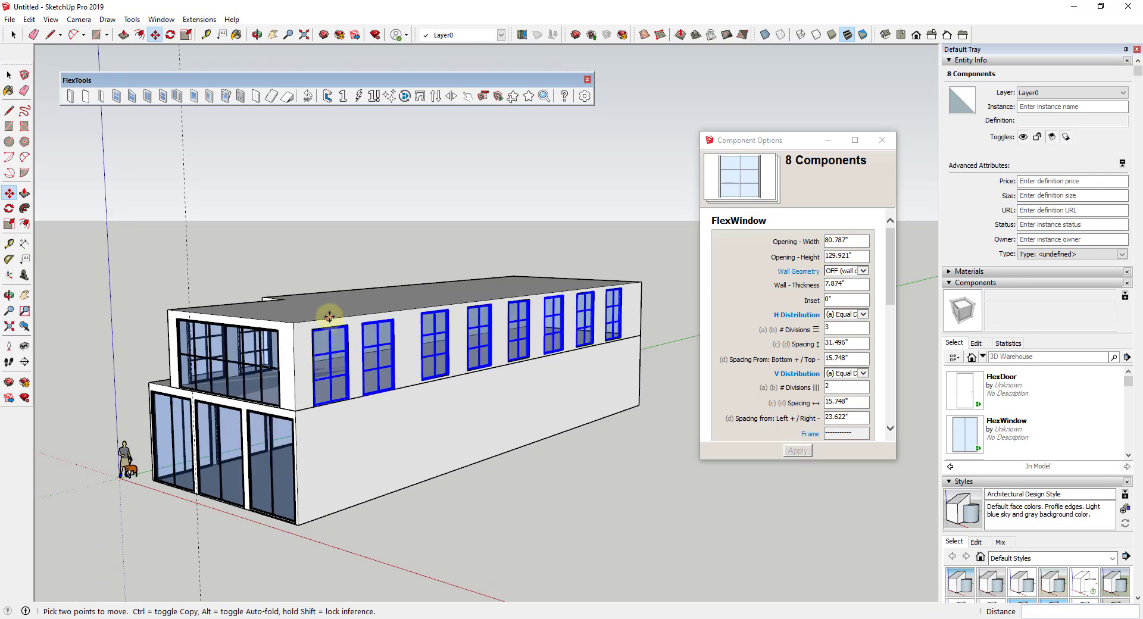
mouse_move(395, 374)
middle_down()
mouse_move(775, 354)
mouse_move(375, 360)
mouse_move(388, 364)
middle_up()
scroll(388, 364, up, 3)
- Select two windows on the wall, then cancel the move started on them
key(space)
scroll(388, 364, up, 2)
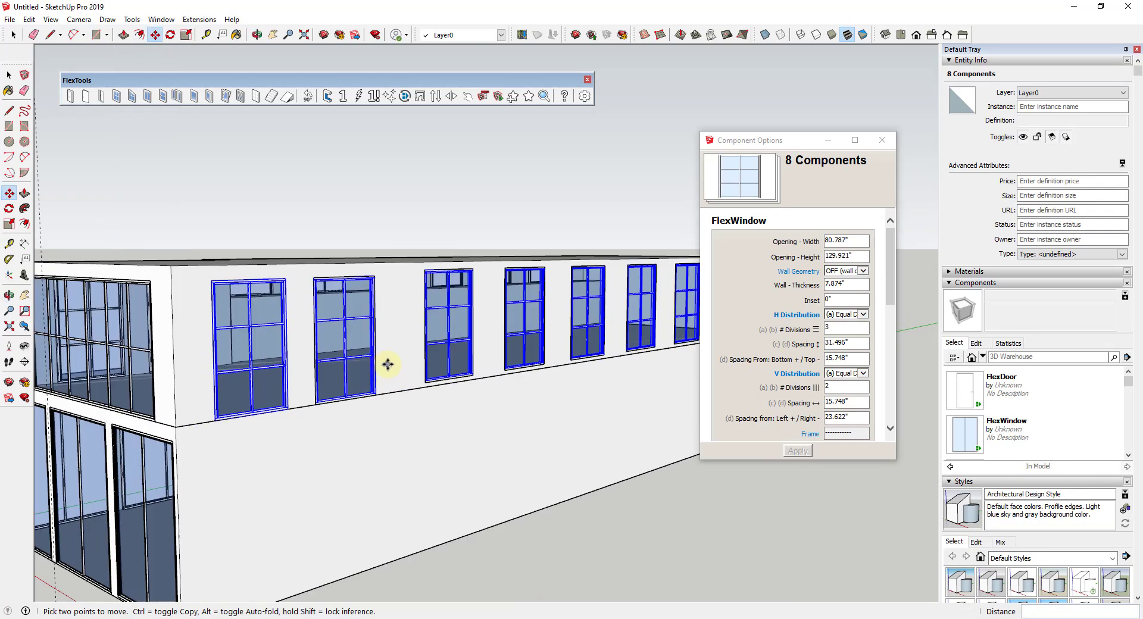
click(331, 357)
shift+click(258, 352)
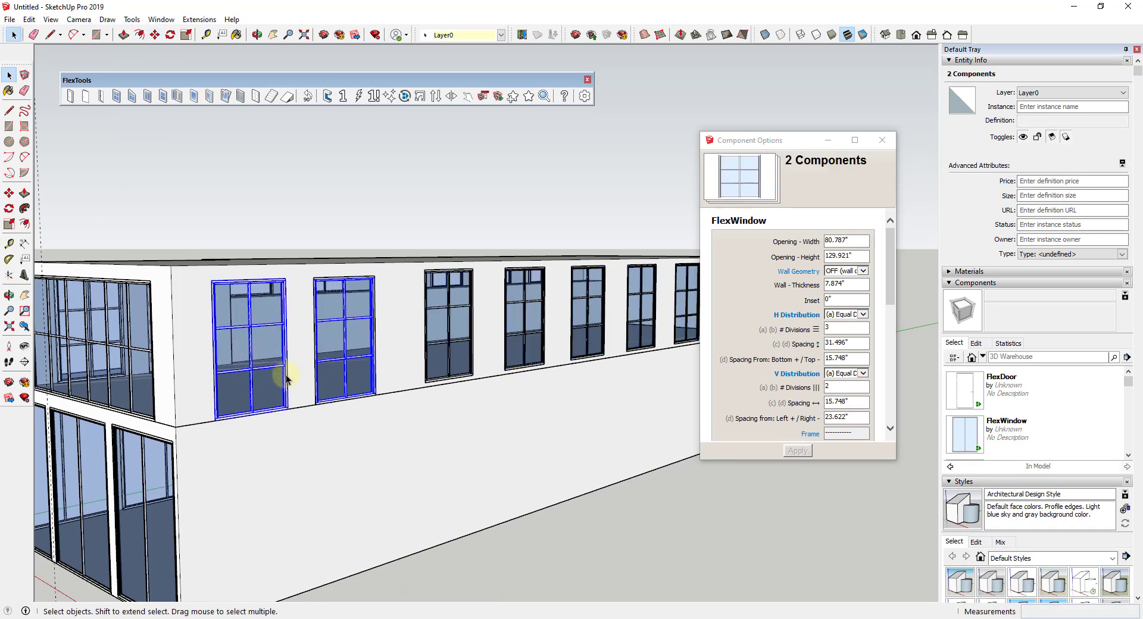
scroll(327, 391, up, 2)
click(405, 403)
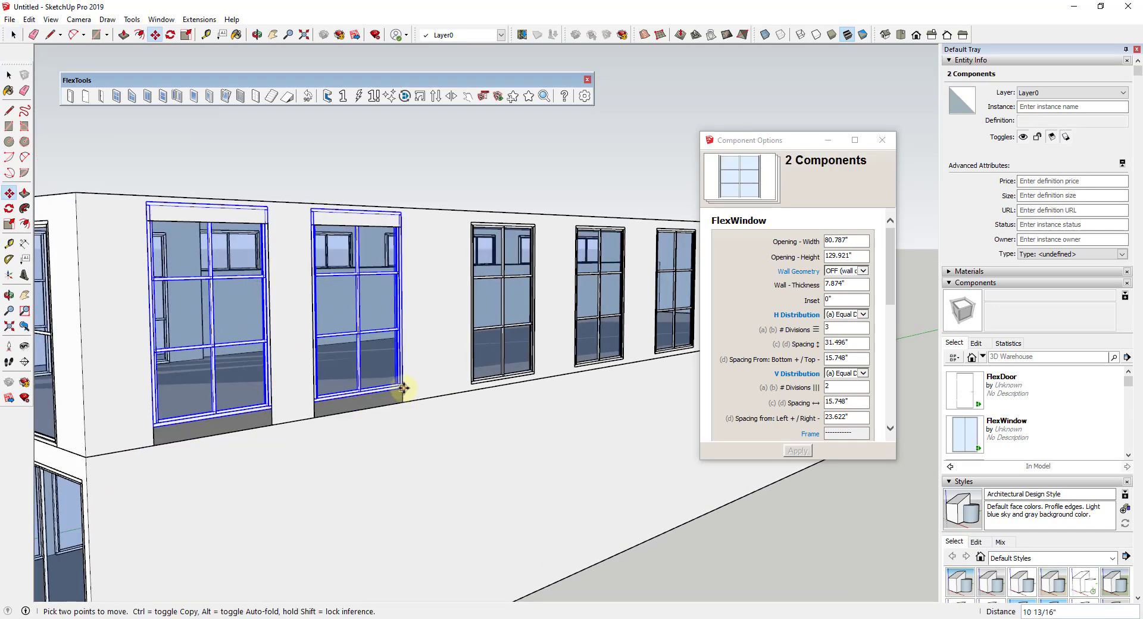
key(space)
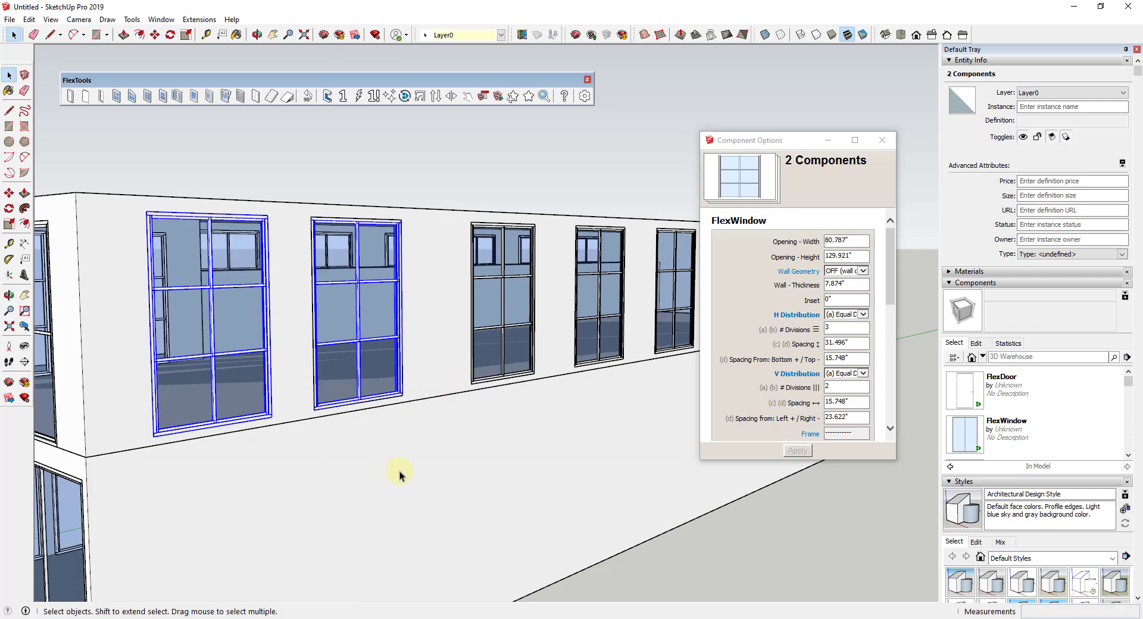
scroll(395, 472, down, 3)
- Orbit to a front-corner view and begin box-selecting the upper storey
middle_drag(421, 459, 499, 503)
scroll(499, 503, down, 2)
middle_drag(475, 543, 341, 381)
drag(647, 453, 647, 453)
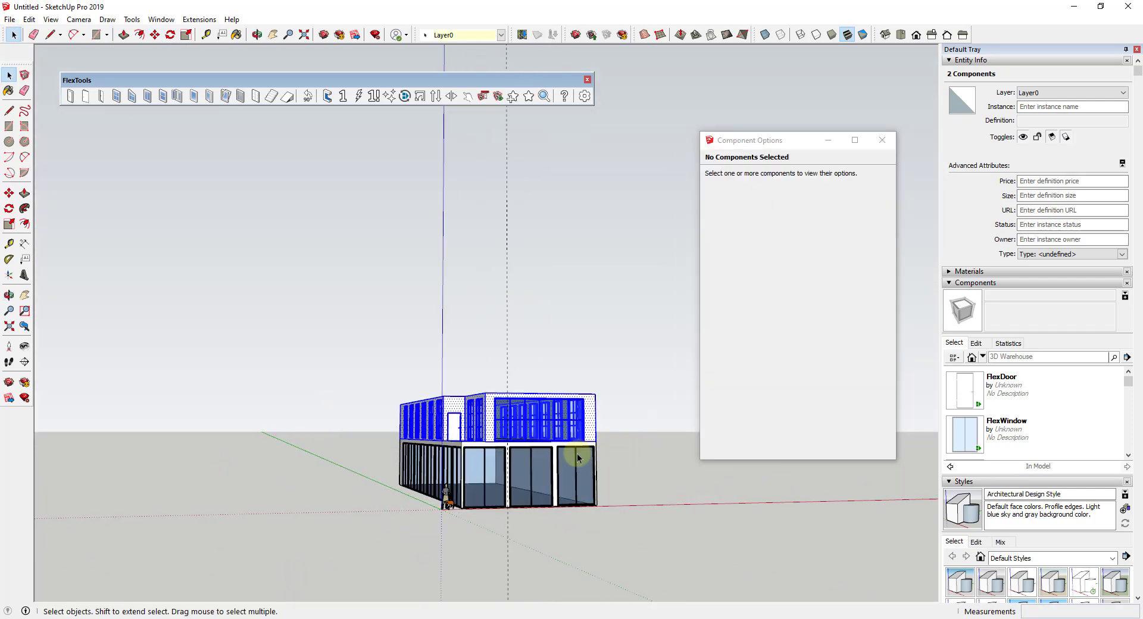
- Make the selected upper storey a component named Level
middle_drag(527, 457, 512, 499)
right_click(488, 415)
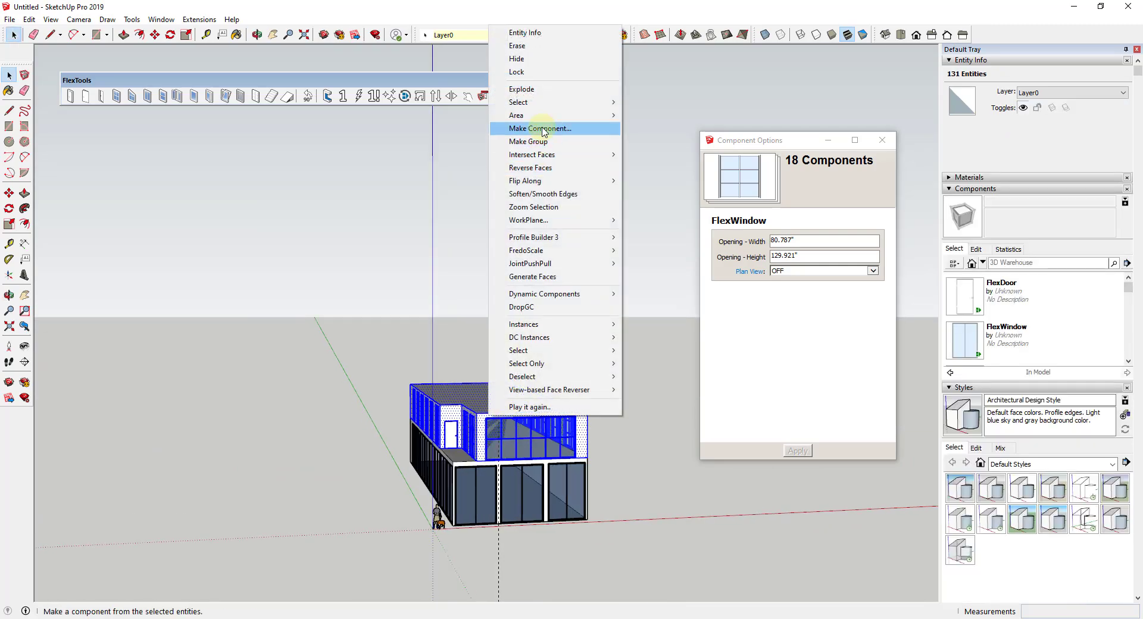
click(567, 130)
click(878, 382)
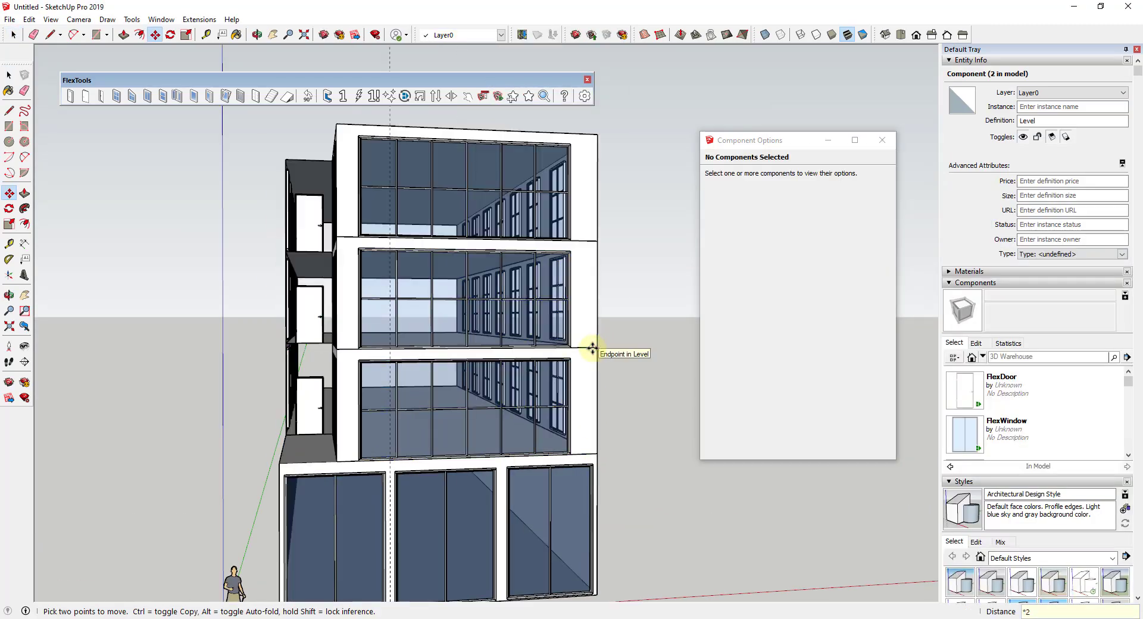
- Inspect the three stacked storeys and open the Level component for editing
scroll(446, 365, down, 3)
middle_drag(447, 364, 632, 378)
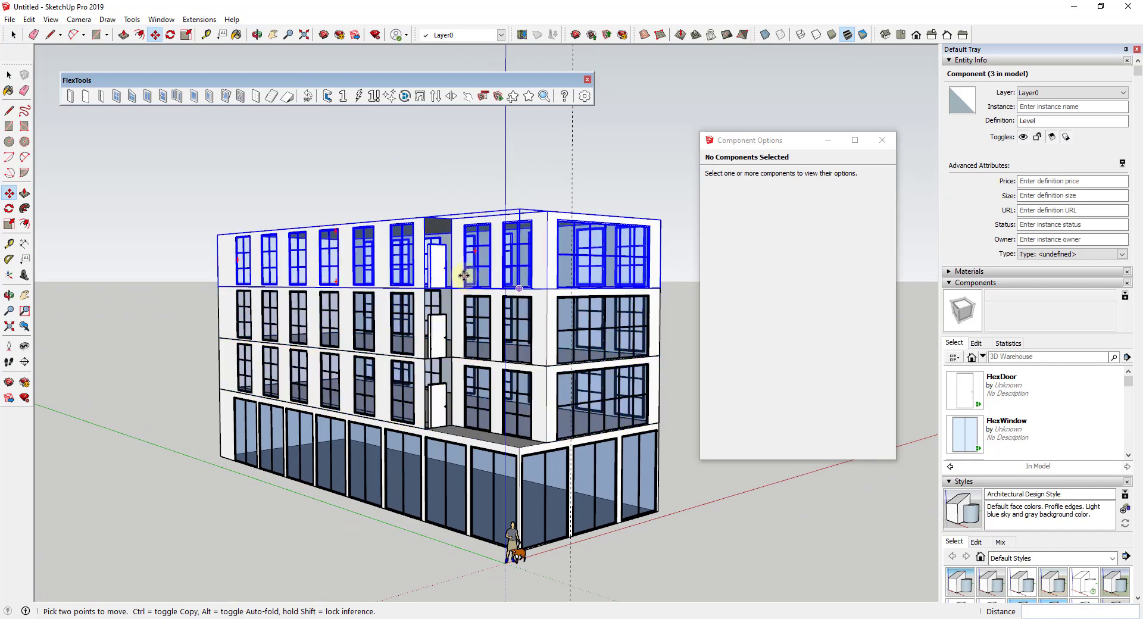
scroll(466, 275, up, 2)
scroll(474, 284, down, 4)
middle_drag(497, 379, 513, 380)
key(space)
double_click(450, 376)
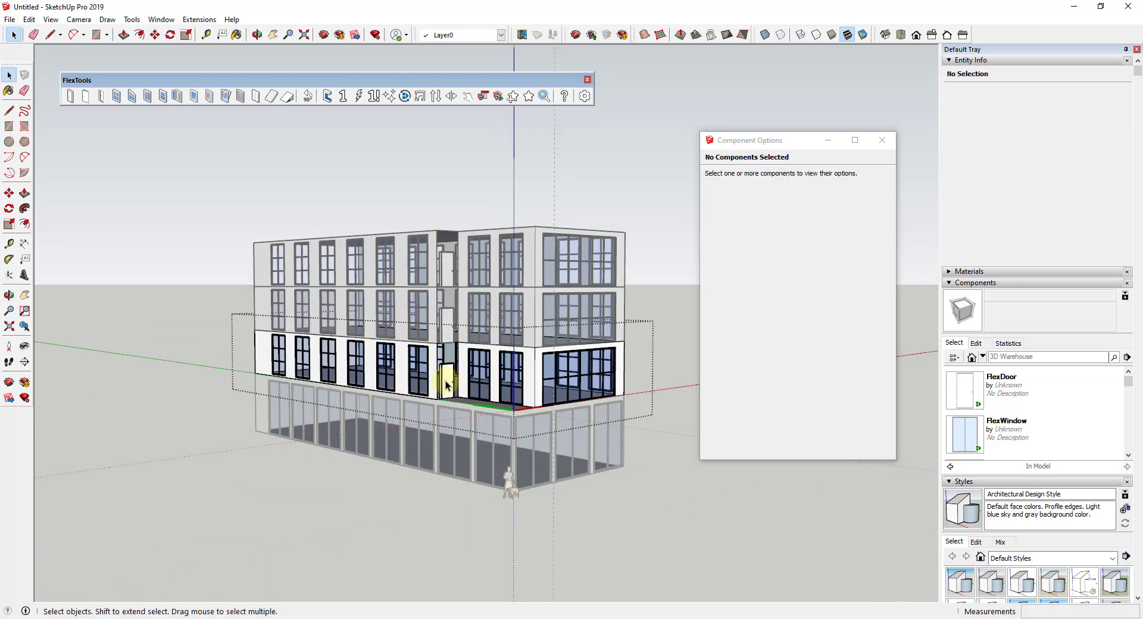
- Convert the level's door cut to a regular opening in Wall Cutter and refresh cuts
click(451, 379)
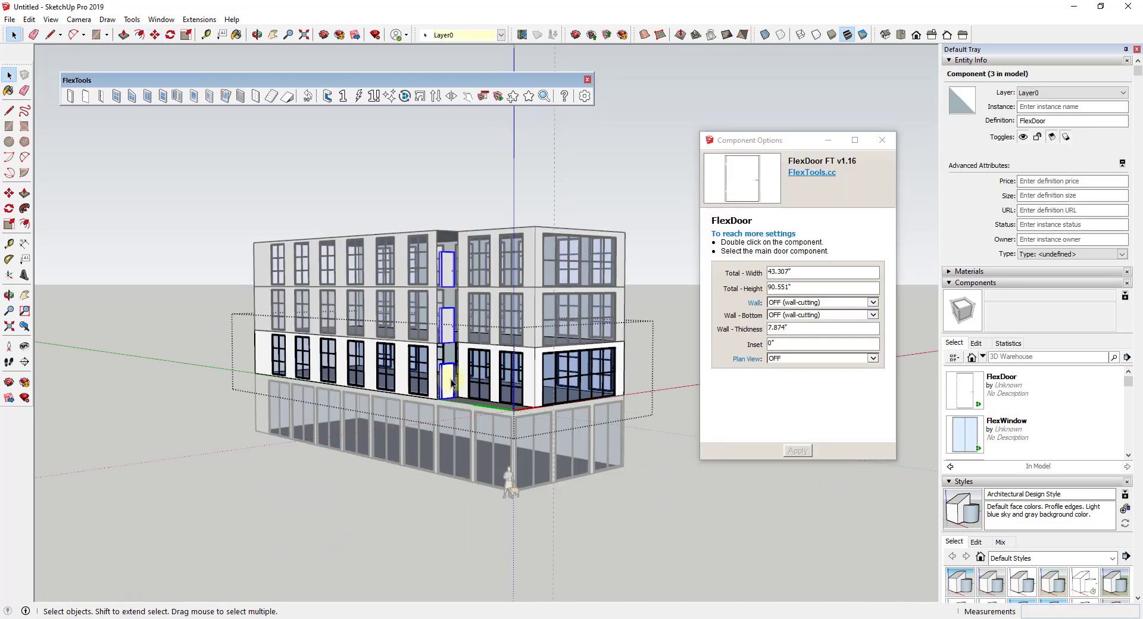
click(326, 96)
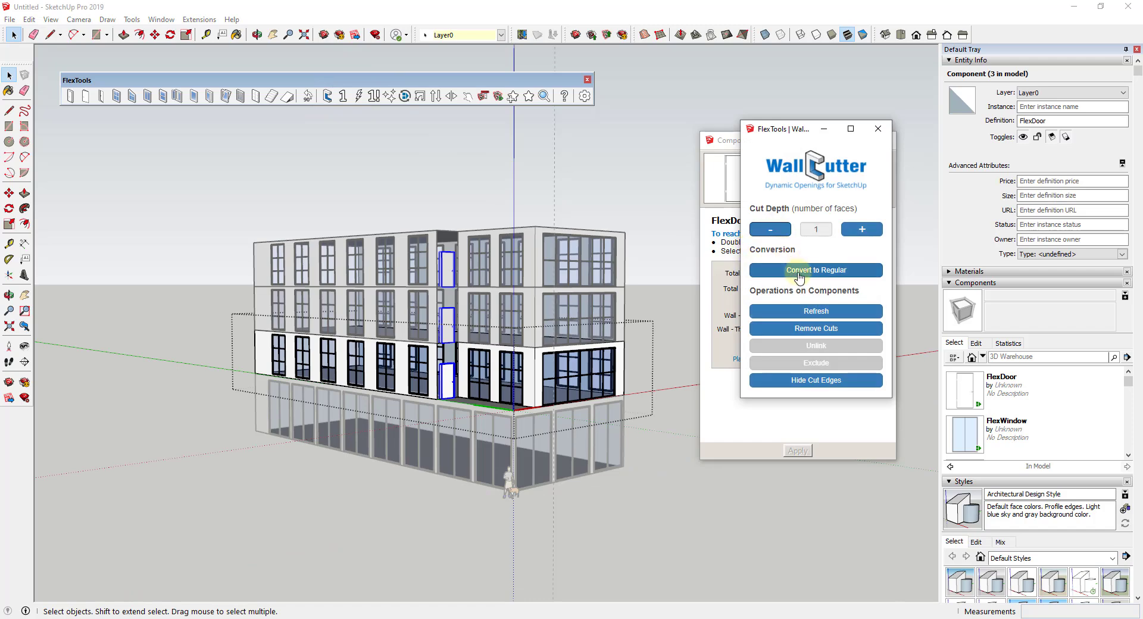
click(816, 277)
click(822, 314)
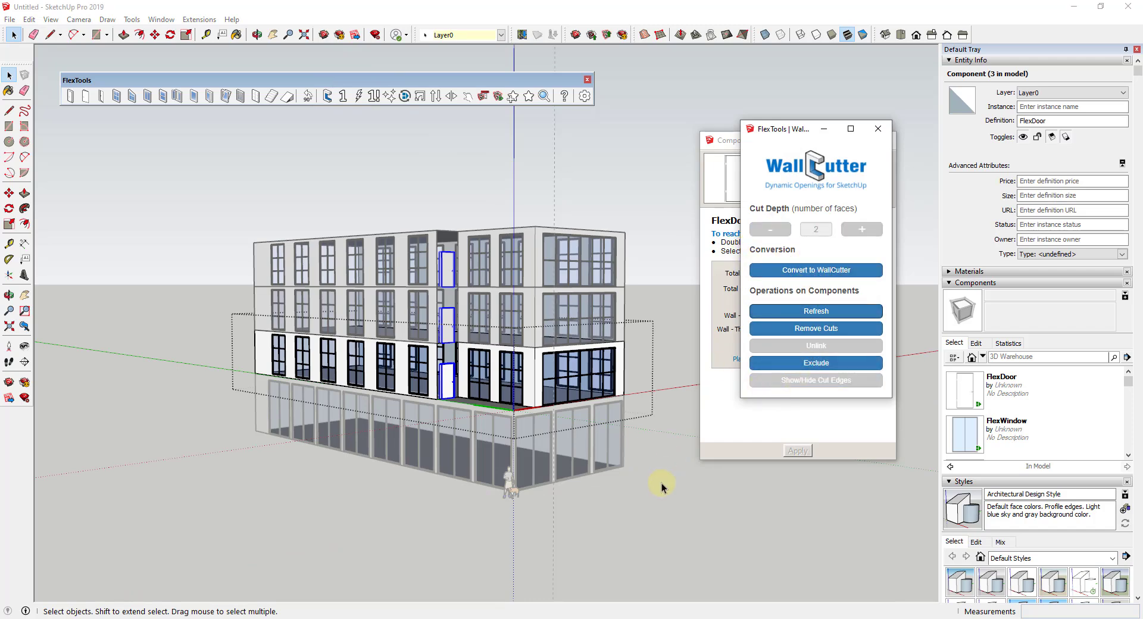
click(658, 484)
- Draw a rectangle wall filling the recessed opening
scroll(440, 375, up, 4)
scroll(428, 374, up, 6)
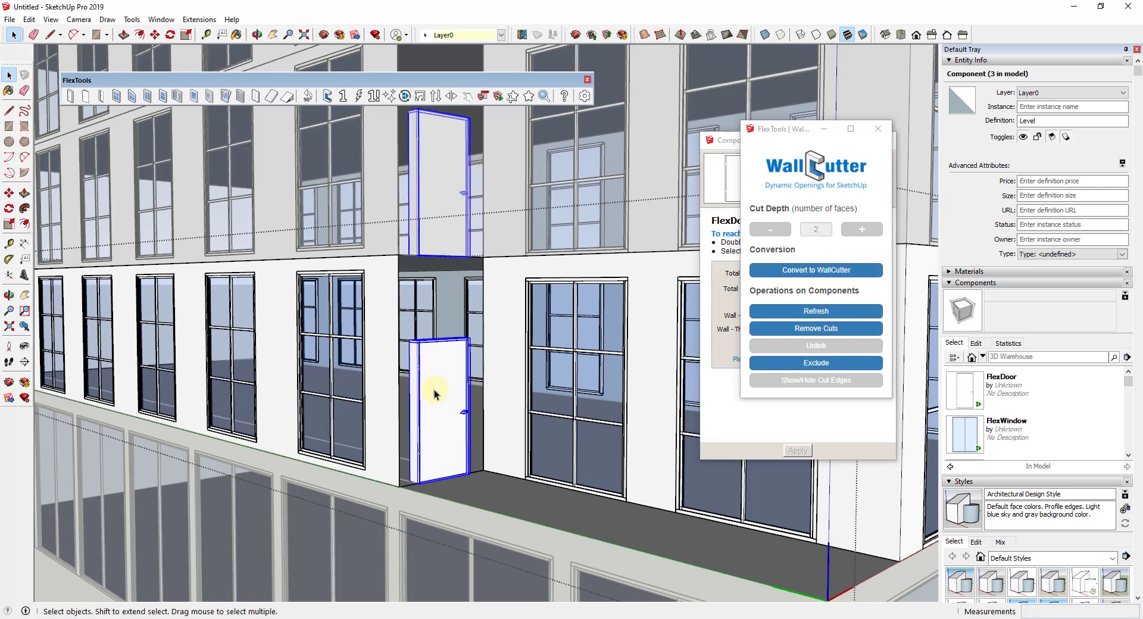
scroll(455, 410, down, 8)
scroll(479, 416, up, 3)
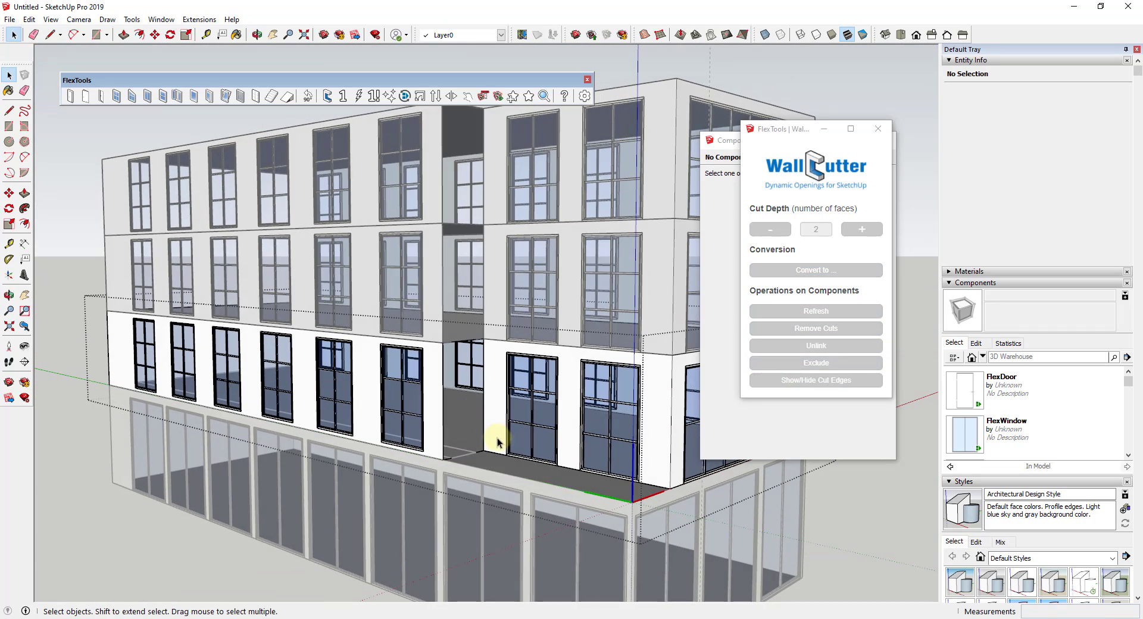
key(r)
click(483, 457)
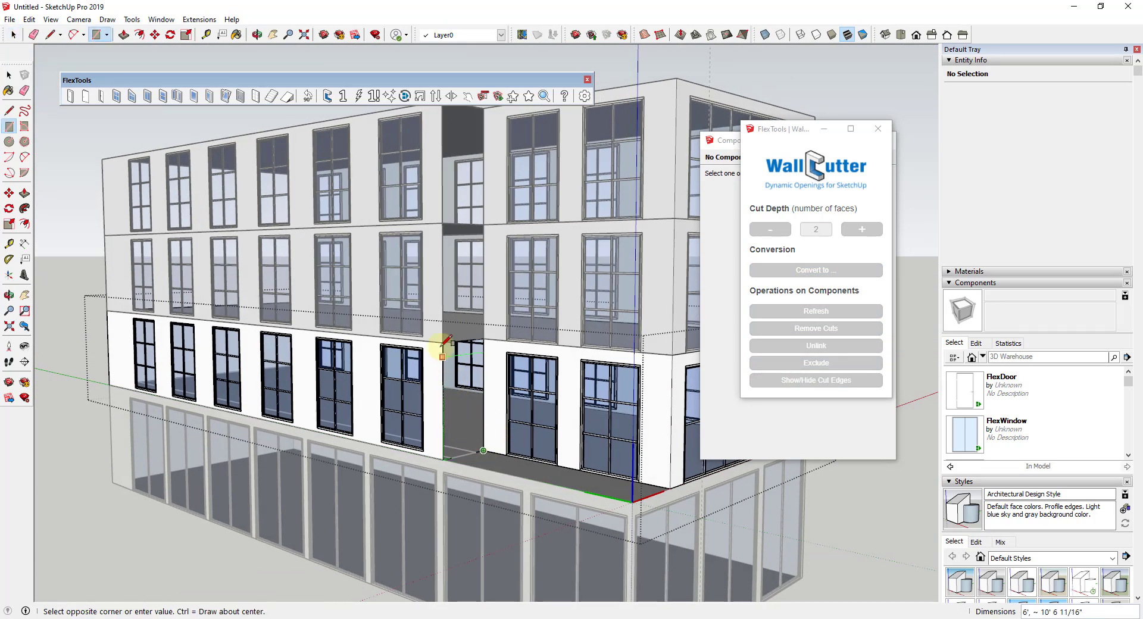
click(443, 343)
key(space)
- Delete the misplaced door and close the Wall Cutter window
scroll(473, 381, up, 2)
scroll(479, 405, down, 4)
scroll(484, 422, up, 6)
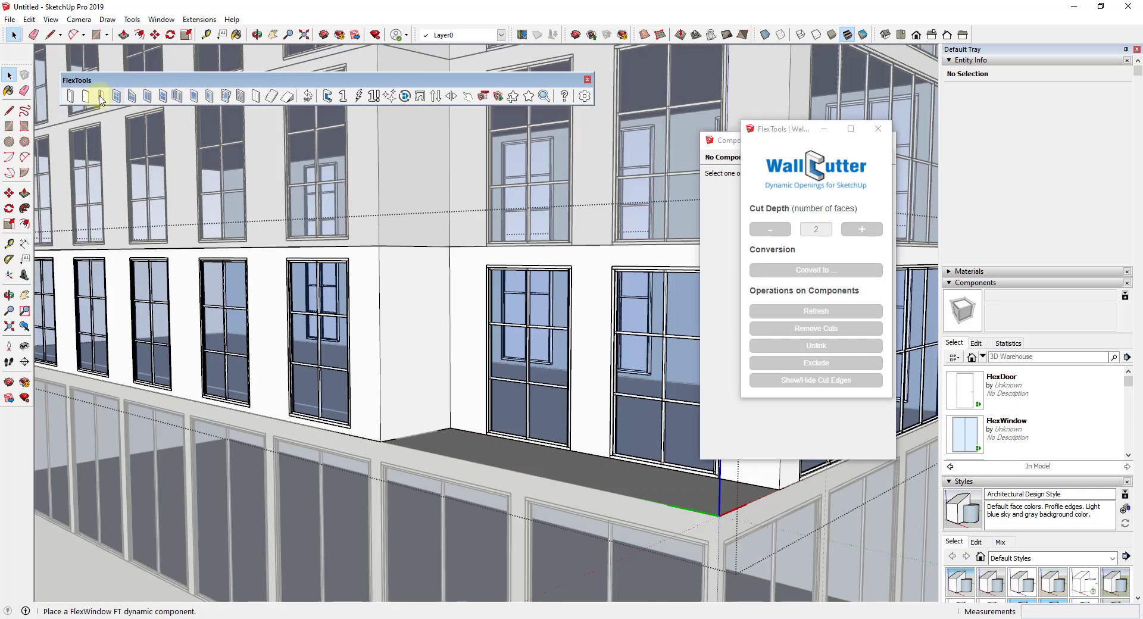
scroll(399, 436, up, 2)
click(394, 439)
middle_drag(417, 413, 436, 416)
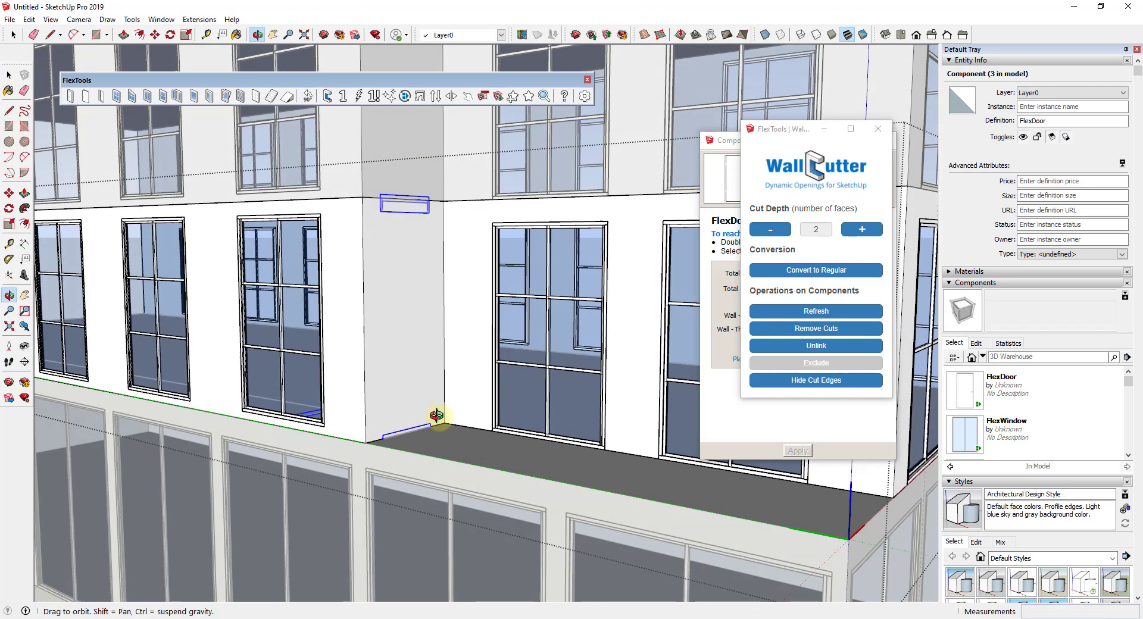
key(Delete)
click(880, 134)
click(877, 129)
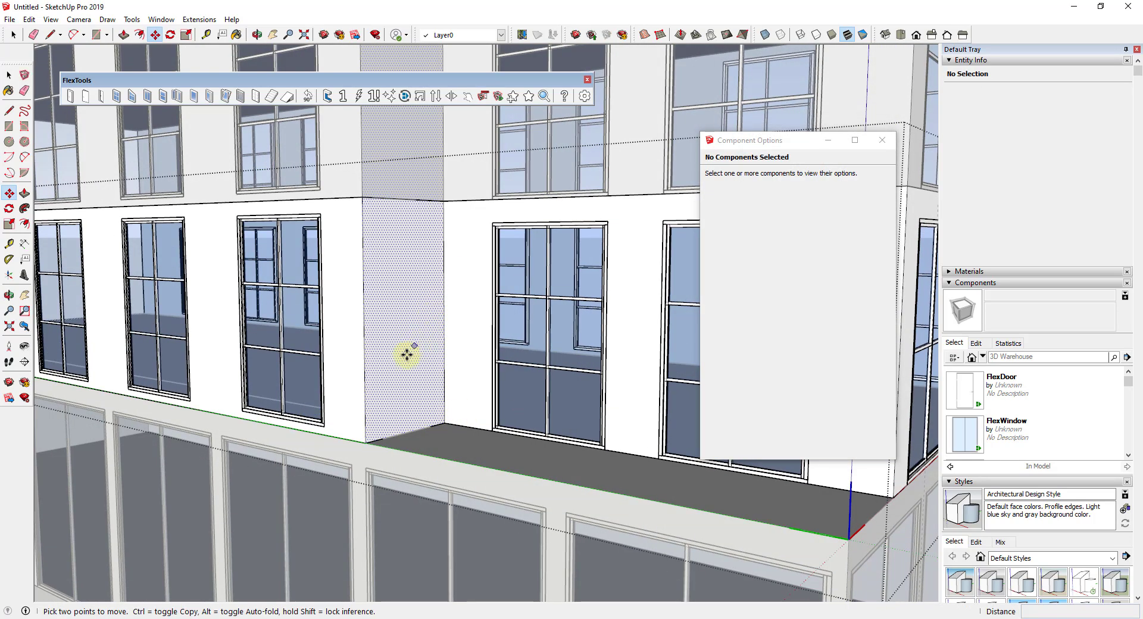
- Place a new FlexDoor at the wall corner and rotate it 90° upright
click(86, 95)
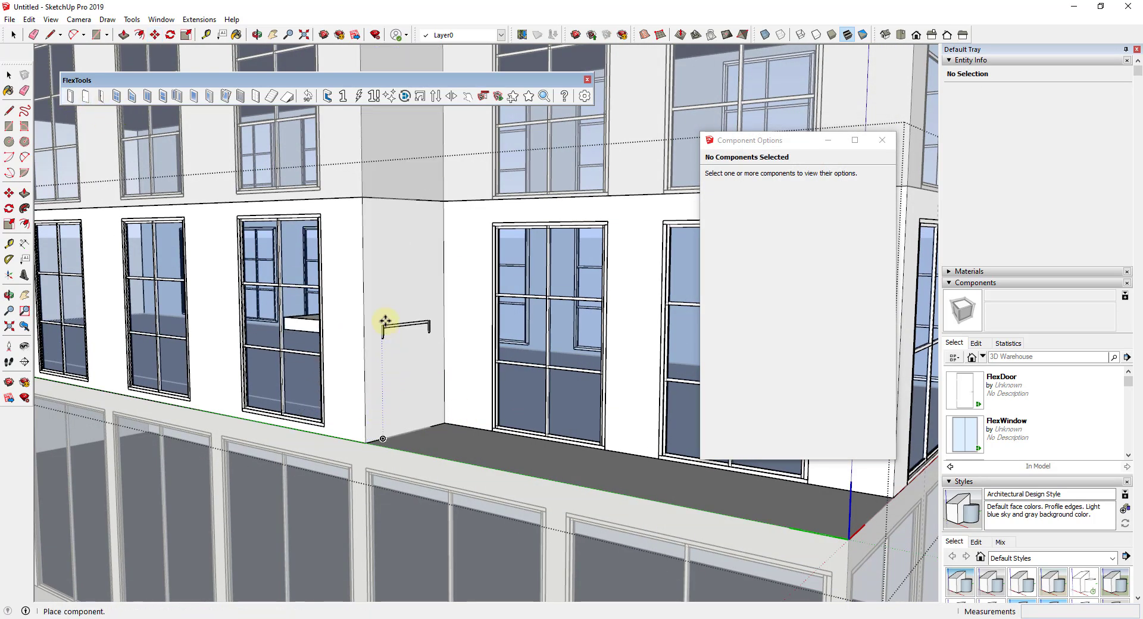
click(384, 439)
scroll(385, 439, up, 3)
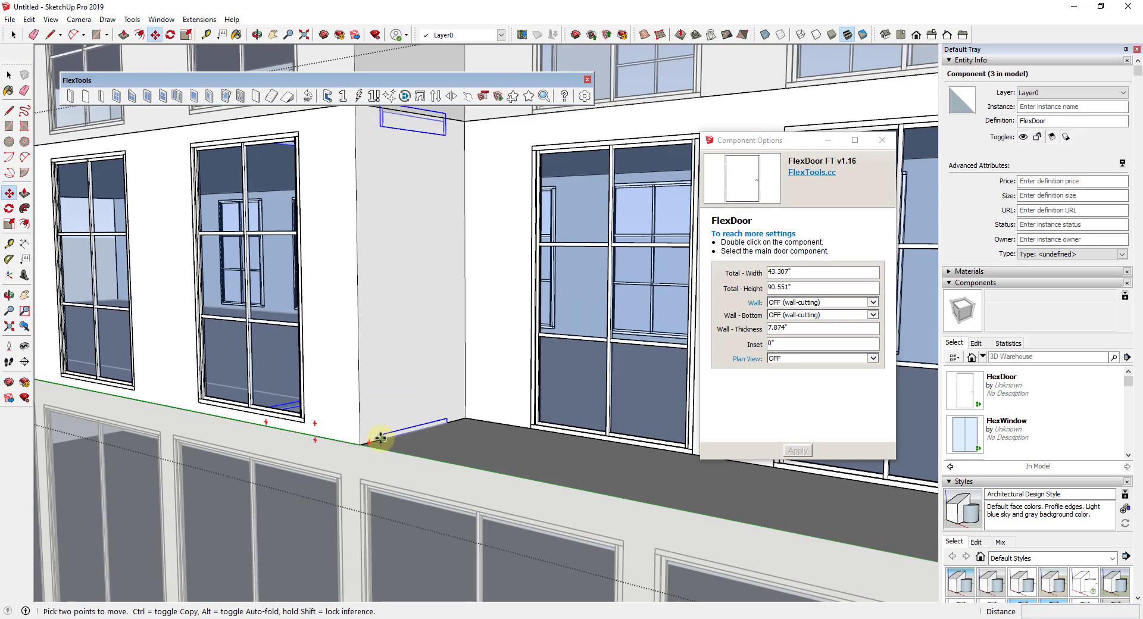
key(q)
click(383, 439)
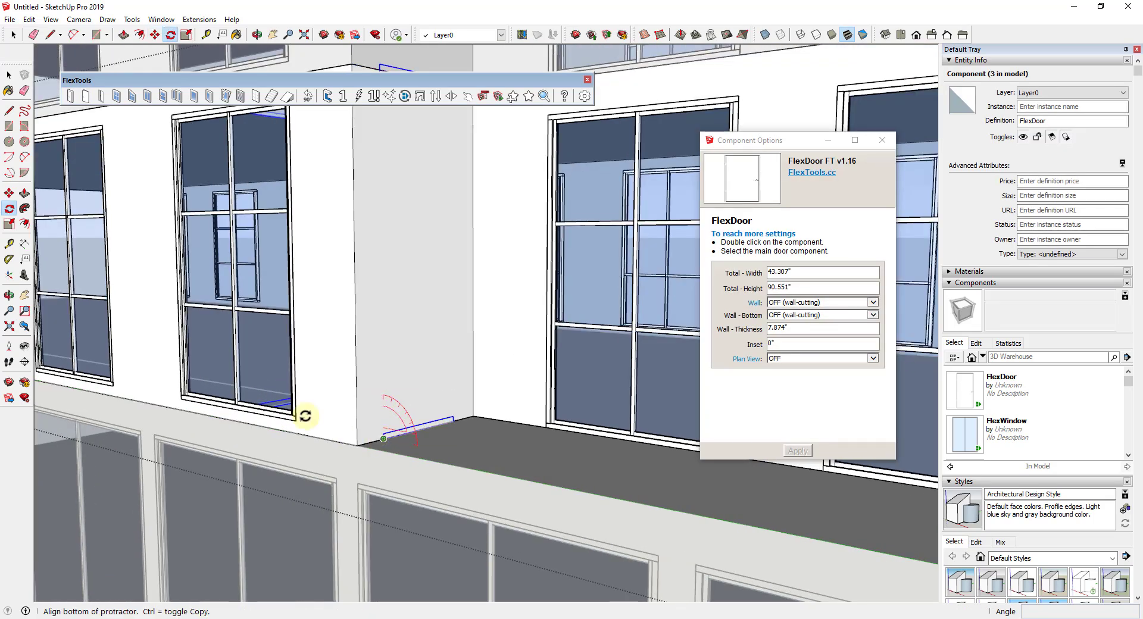
click(321, 420)
click(401, 289)
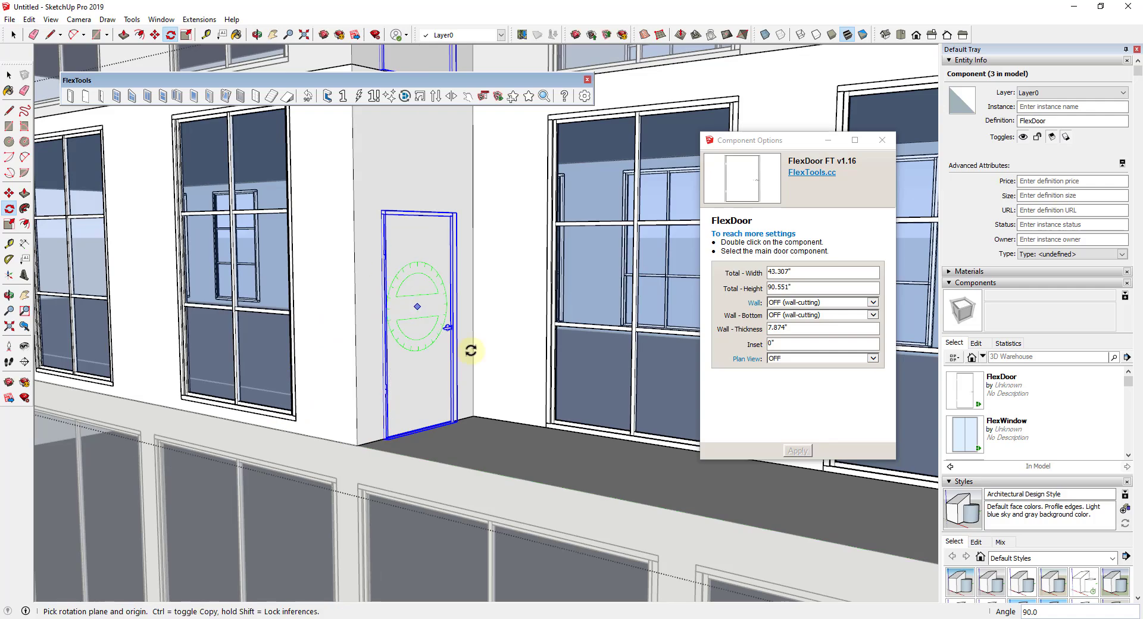
scroll(536, 485, down, 5)
middle_drag(536, 485, 410, 446)
scroll(584, 467, down, 2)
middle_drag(584, 467, 700, 470)
key(space)
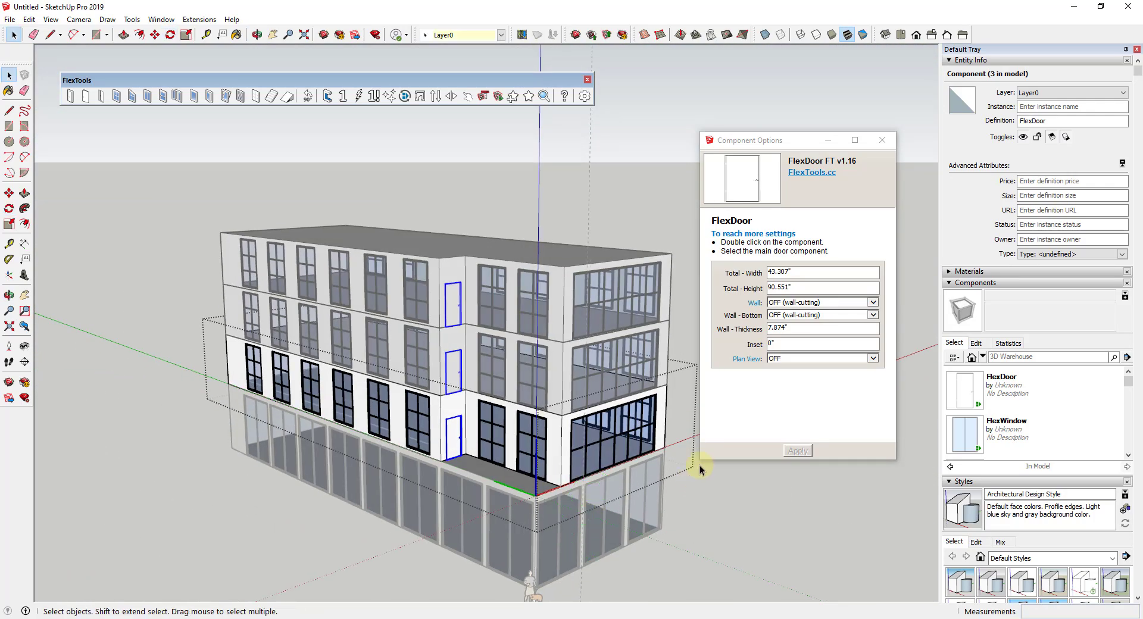
- Draw the balcony floor rectangle from the wall endpoint to the building corner
click(699, 489)
scroll(548, 401, up, 5)
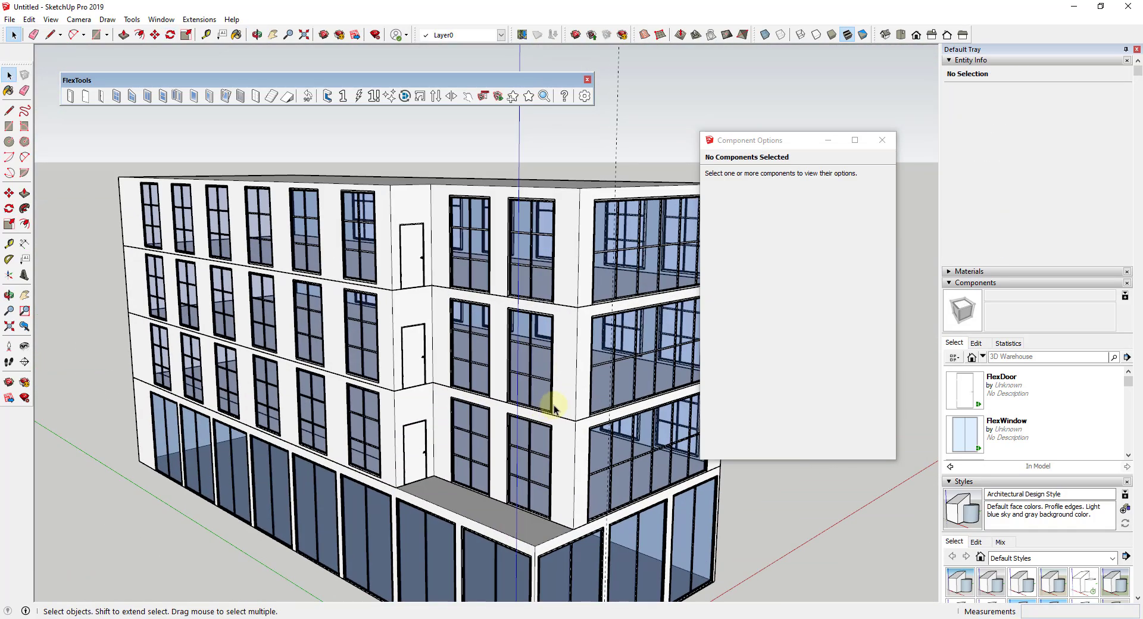
middle_drag(563, 403, 482, 447)
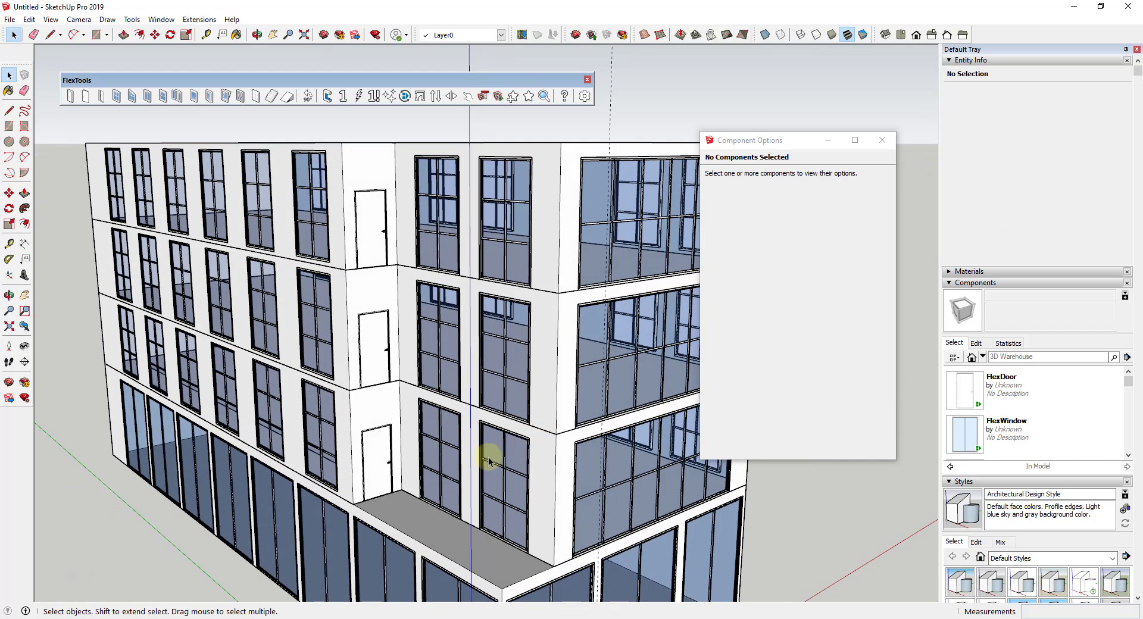
middle_drag(546, 397, 369, 396)
key(r)
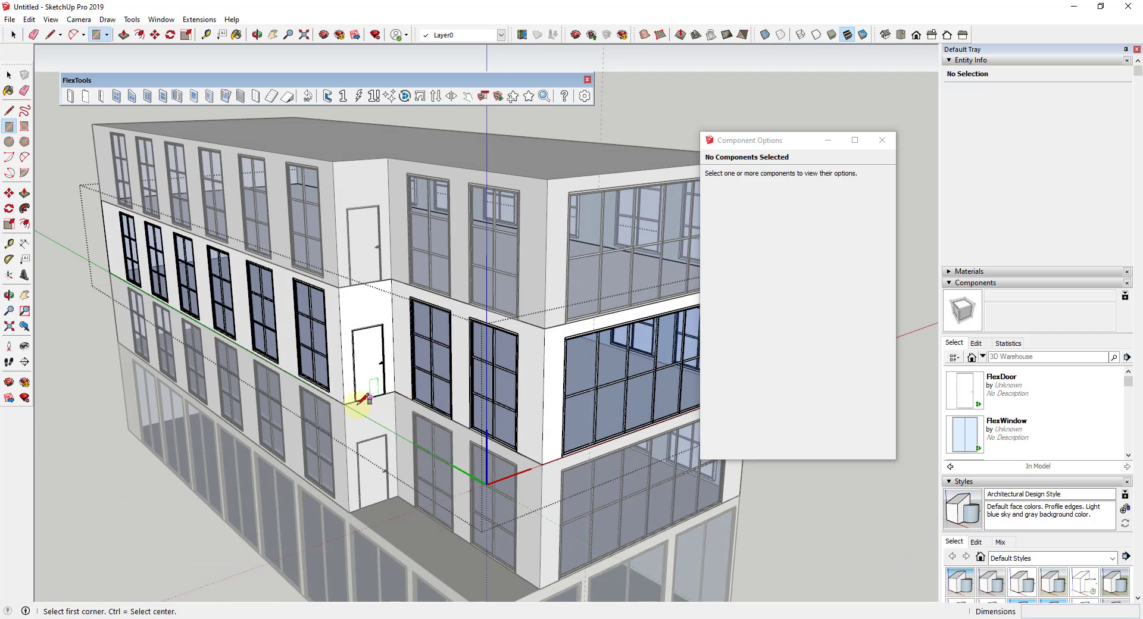
click(344, 404)
click(541, 464)
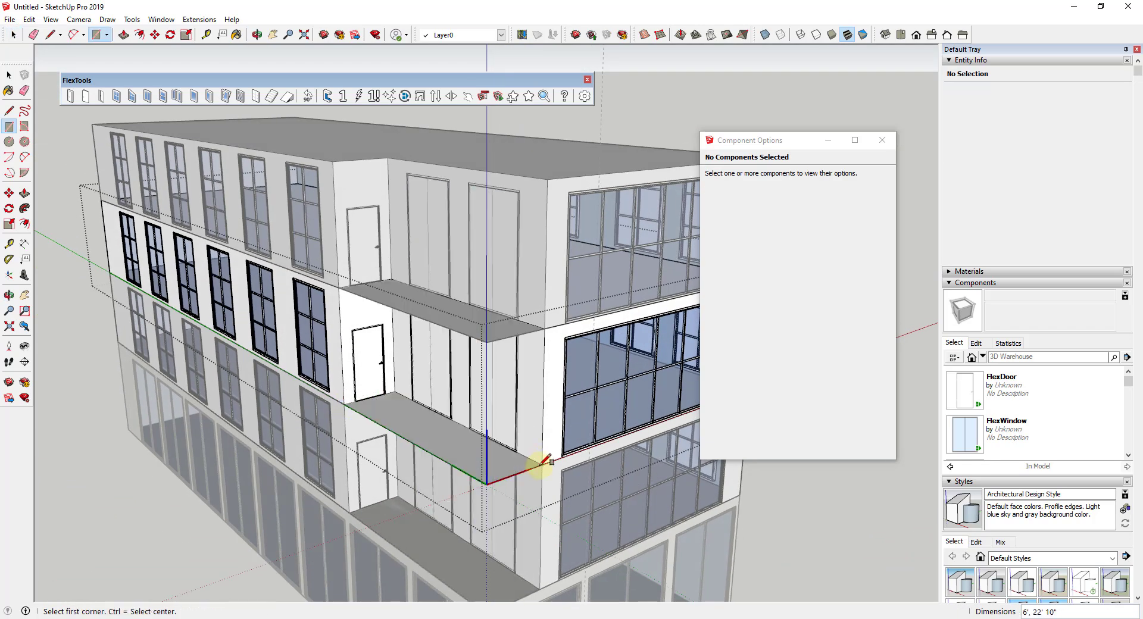
key(p)
click(500, 461)
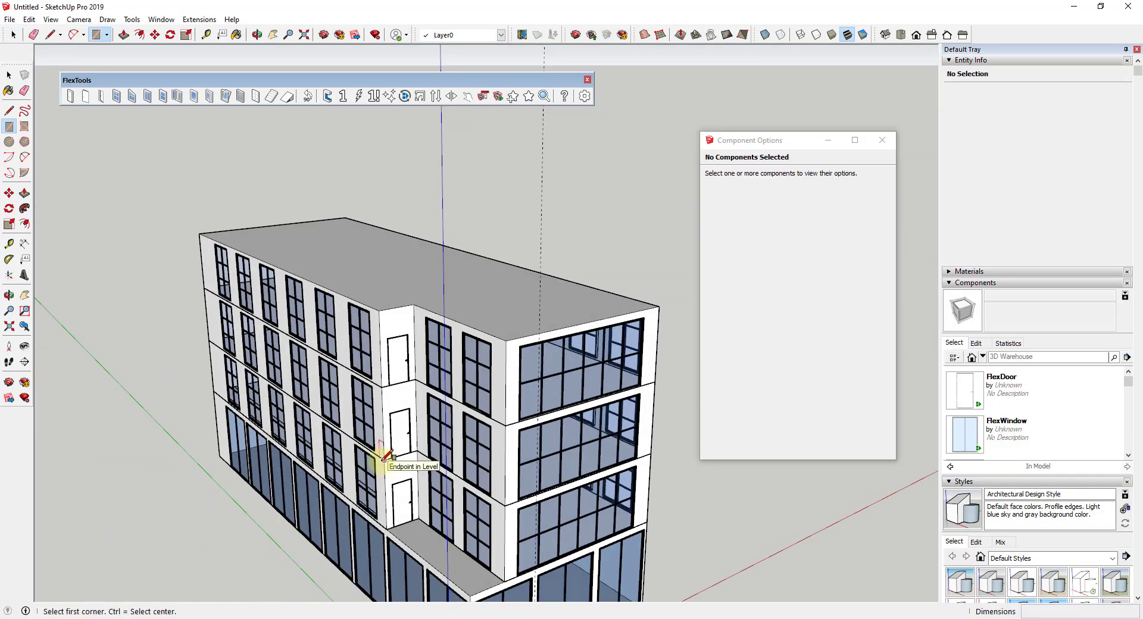
- Redraw the balcony floor, push/pull it to slab thickness, and select the slab
click(384, 458)
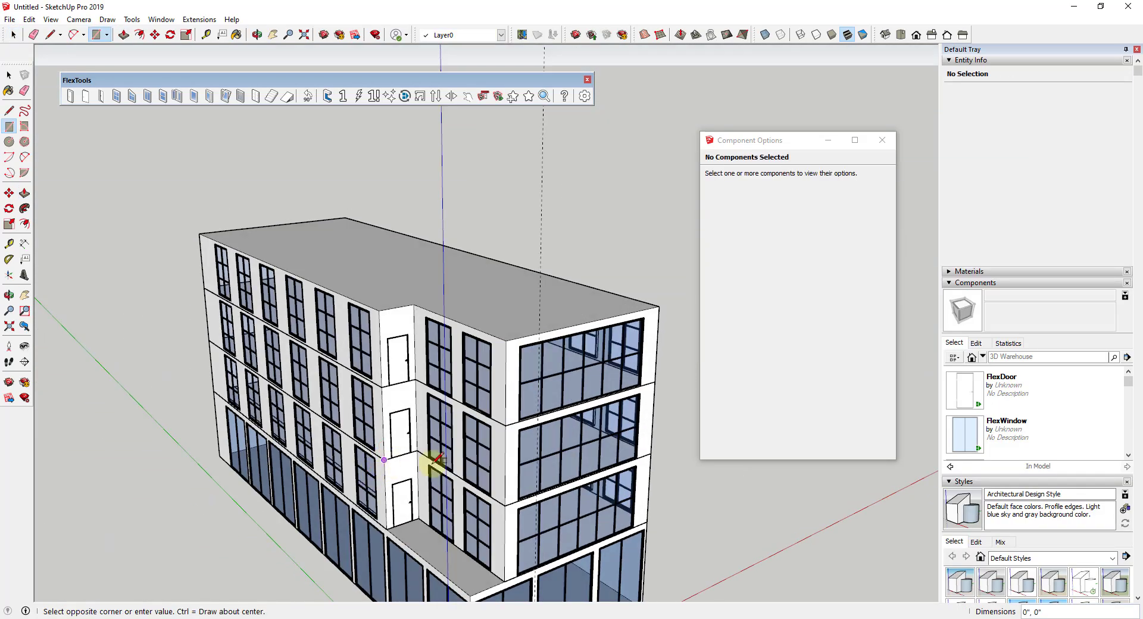
click(510, 501)
scroll(511, 501, up, 5)
key(p)
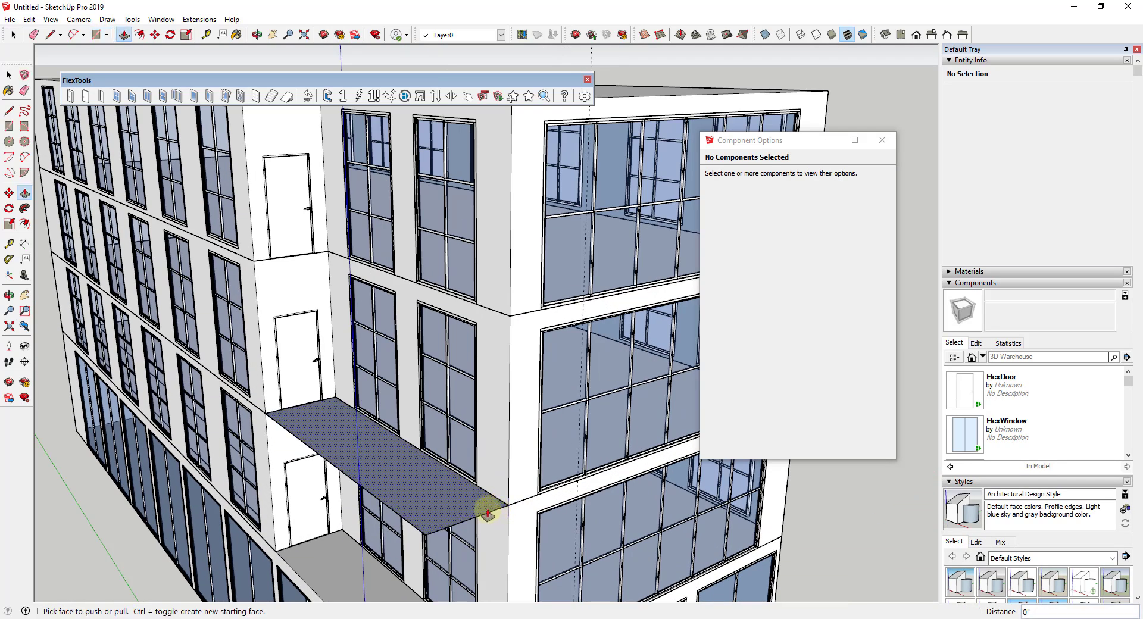
click(497, 522)
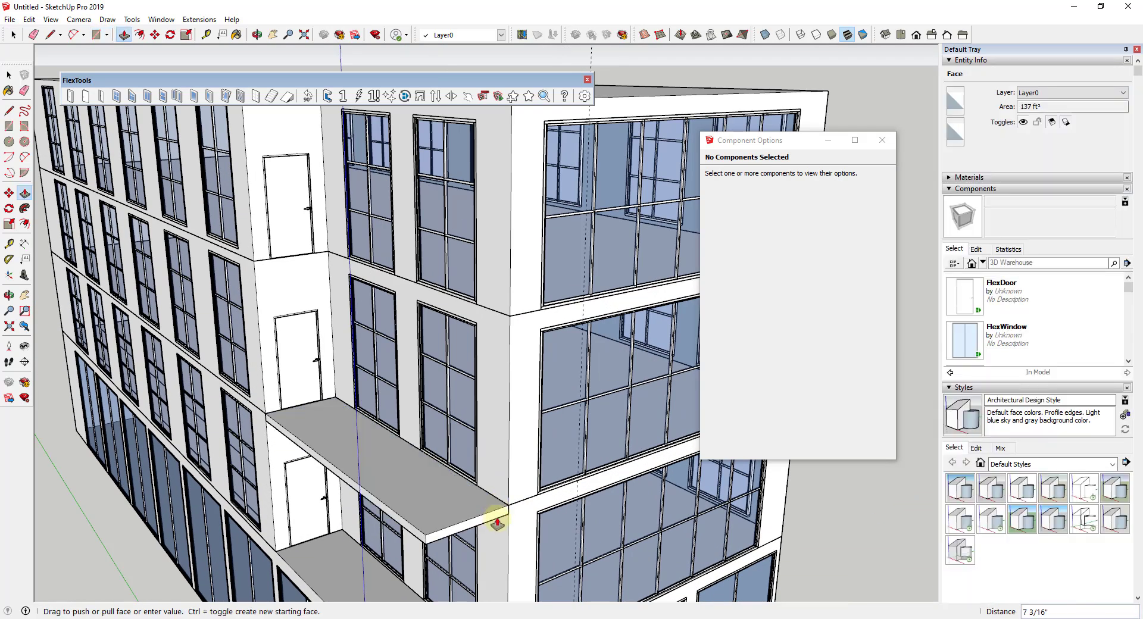
click(496, 520)
middle_drag(494, 518, 247, 438)
triple_click(461, 473)
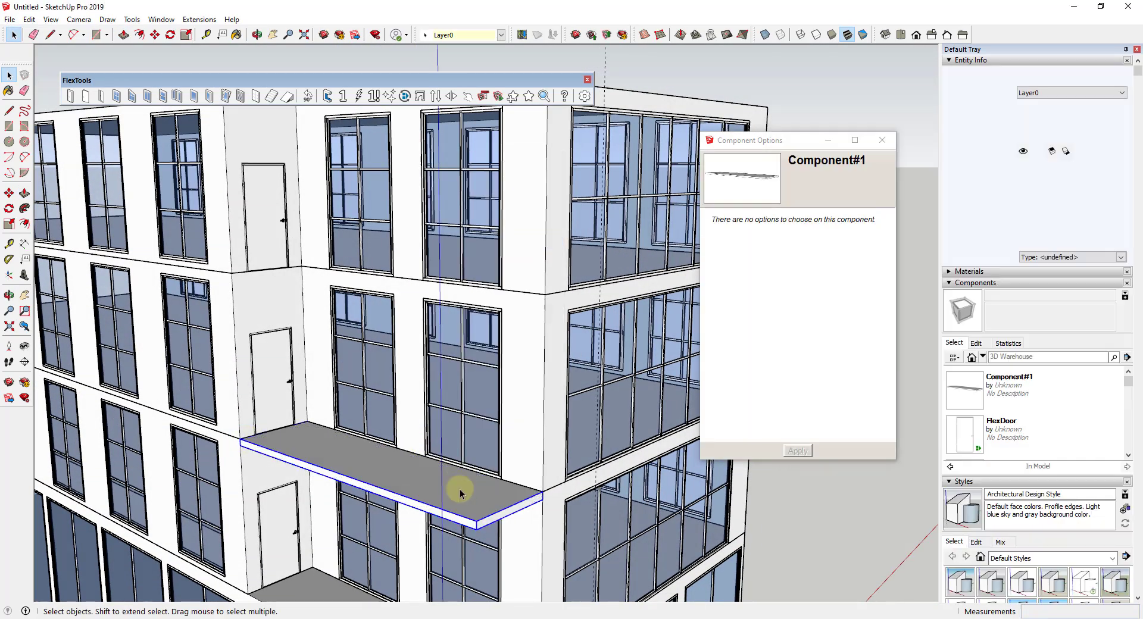
- Inside the balcony component, place a FlexWindow at the slab corner
double_click(461, 474)
click(116, 96)
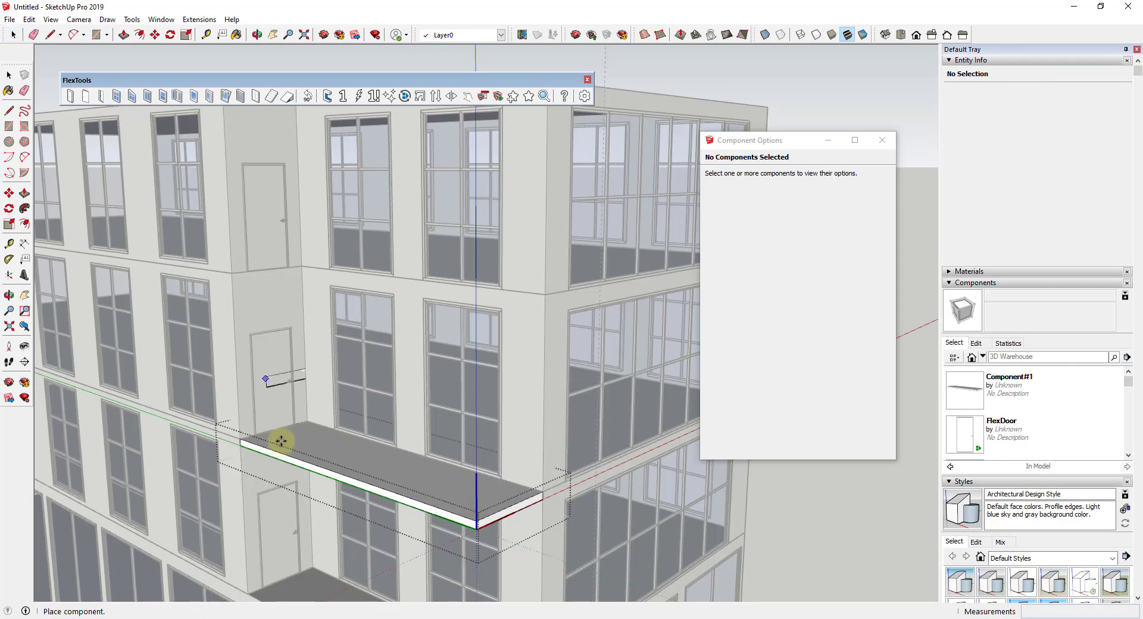
click(240, 444)
middle_drag(241, 446, 268, 458)
scroll(235, 452, up, 3)
- Rotate the FlexWindow to stand upright on the slab
key(q)
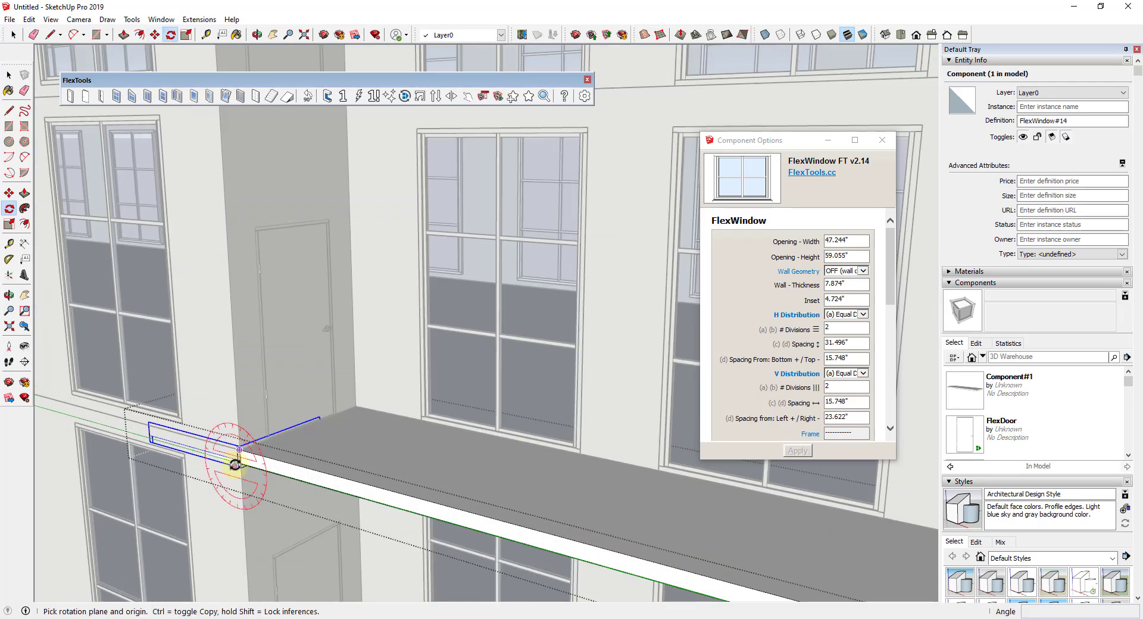
click(240, 464)
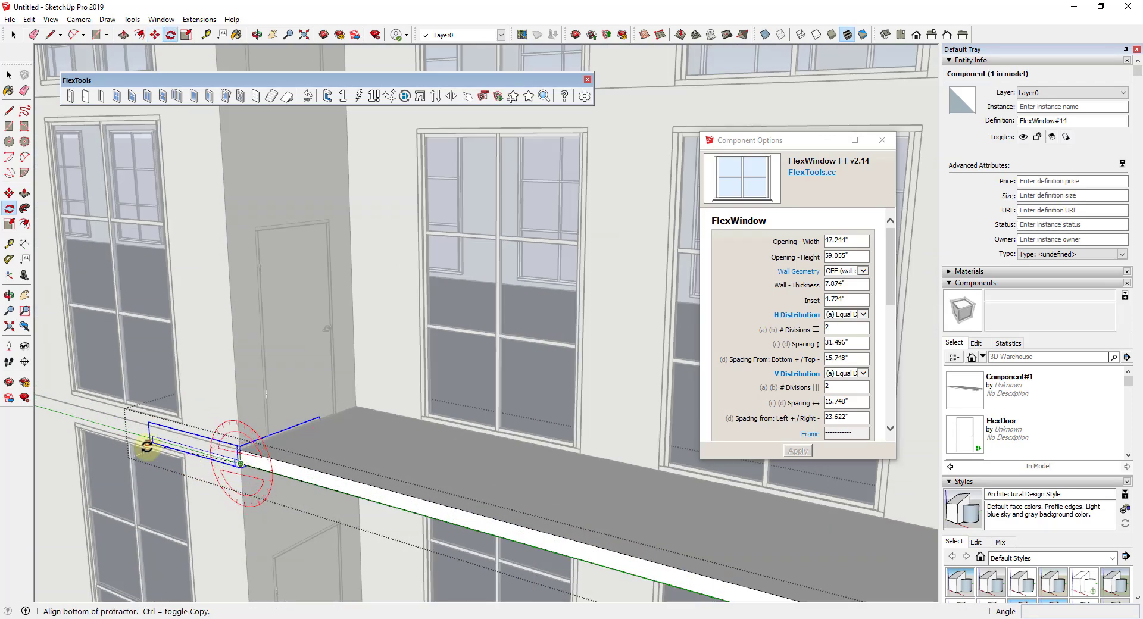
click(148, 445)
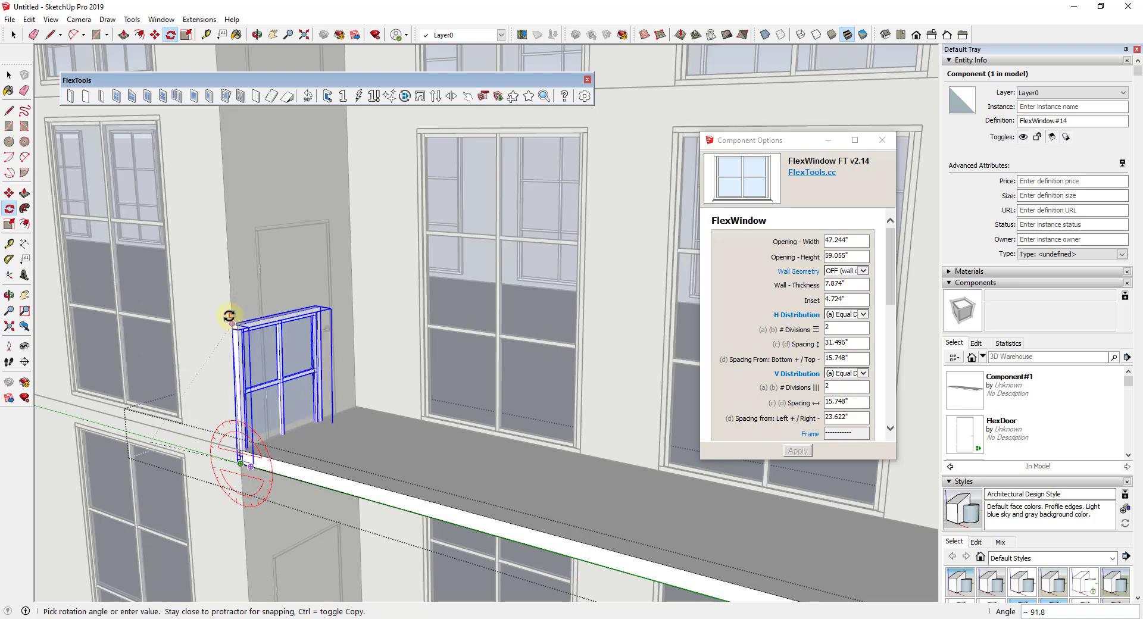
click(229, 324)
scroll(347, 395, down, 2)
middle_drag(347, 396, 310, 428)
- Turn the window so it runs along the slab's front edge
click(251, 363)
click(304, 314)
scroll(369, 395, up, 2)
click(369, 396)
click(473, 505)
middle_drag(370, 396, 471, 470)
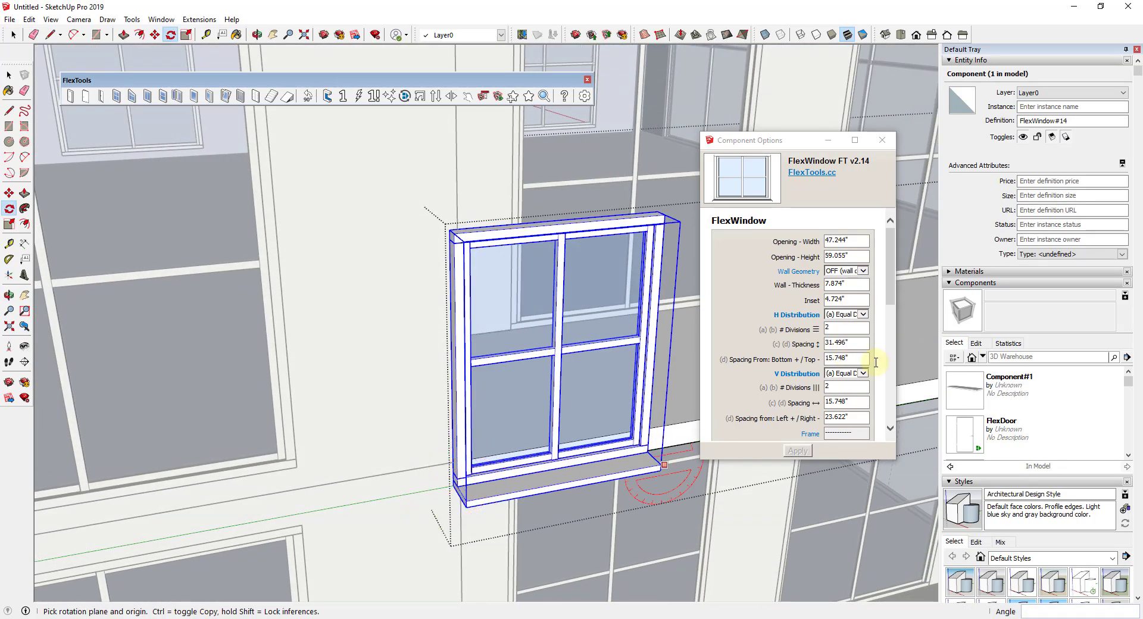
scroll(896, 332, down, 3)
scroll(889, 333, down, 3)
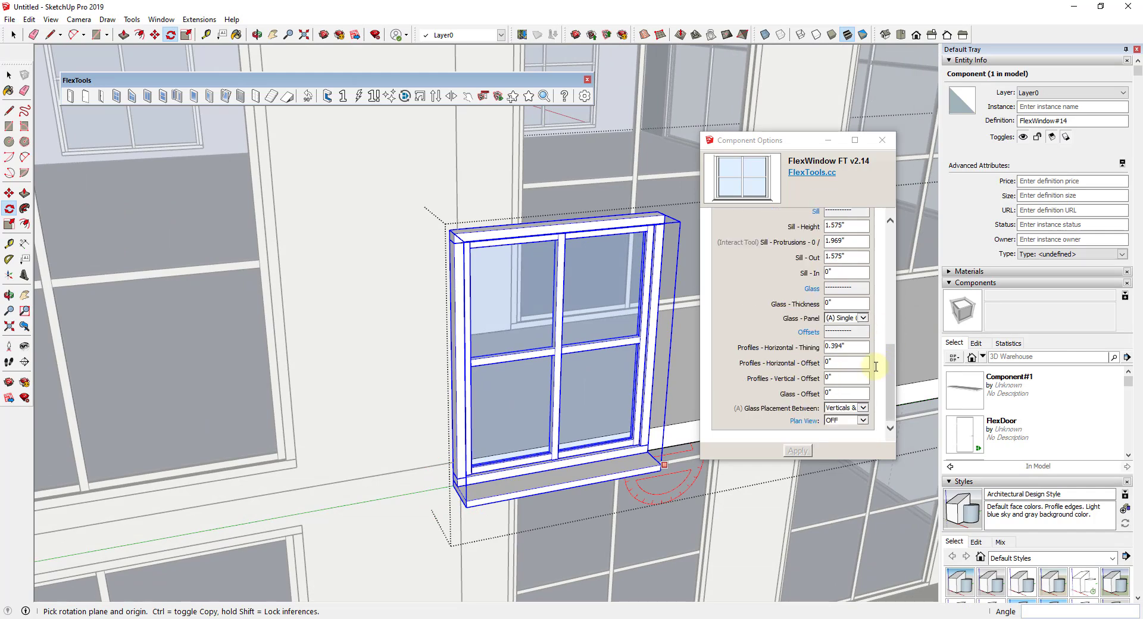
scroll(876, 366, up, 6)
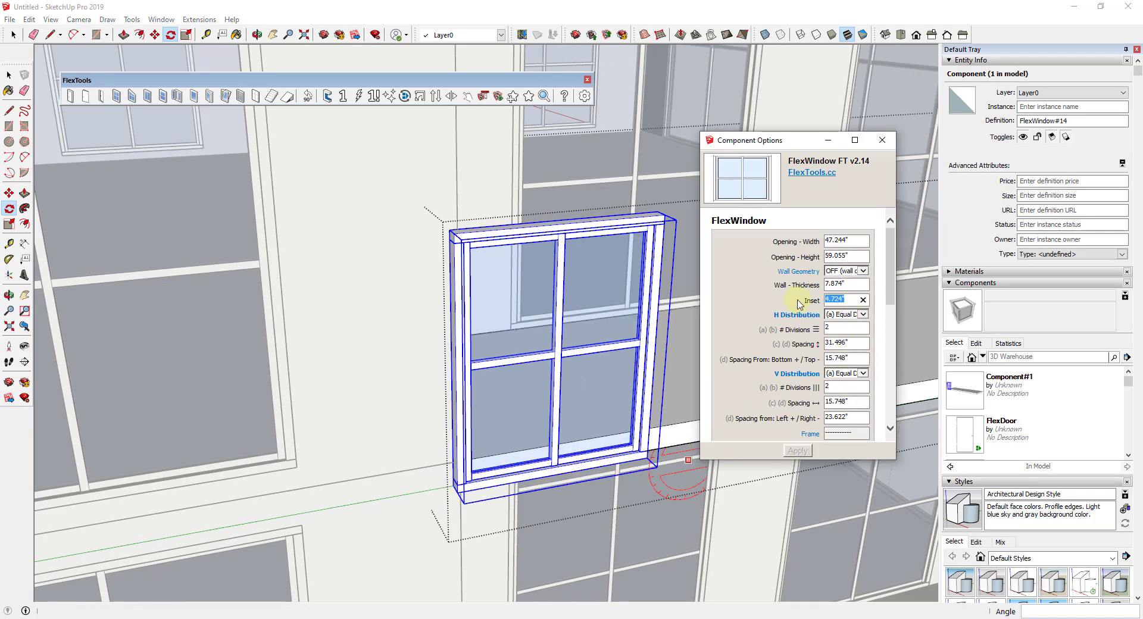
- Set the window's inset, divisions and frame values to 0 and apply
click(798, 451)
middle_drag(631, 381, 666, 344)
text(0)
scroll(797, 334, down, 3)
text(0)
key(Tab)
text(0)
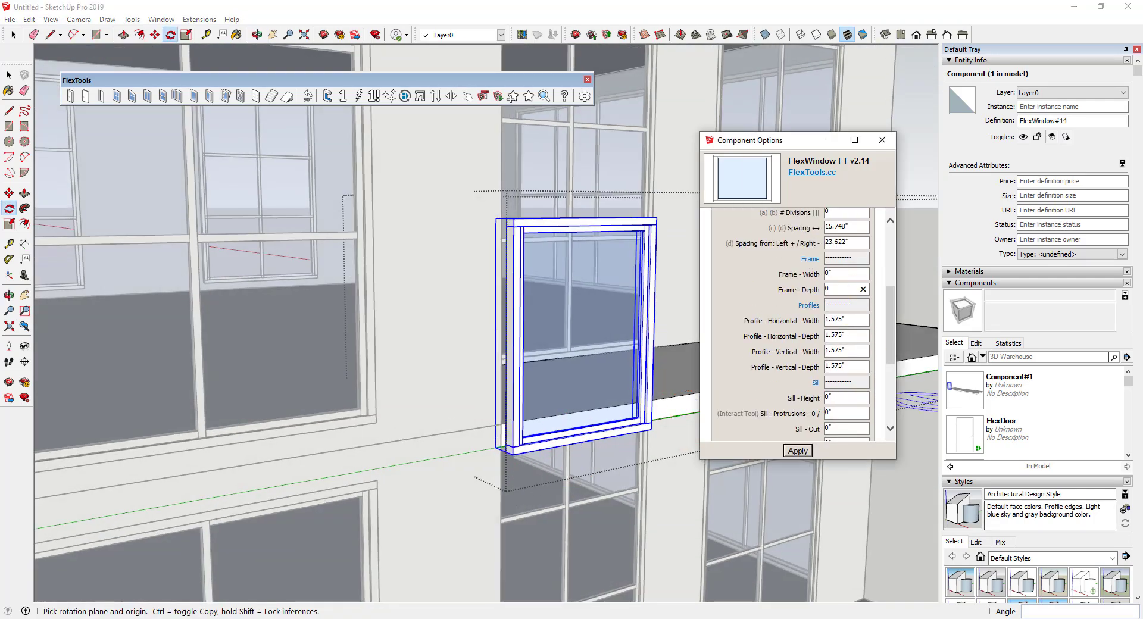
click(798, 451)
middle_drag(592, 326, 597, 426)
scroll(553, 461, up, 5)
middle_drag(449, 470, 531, 470)
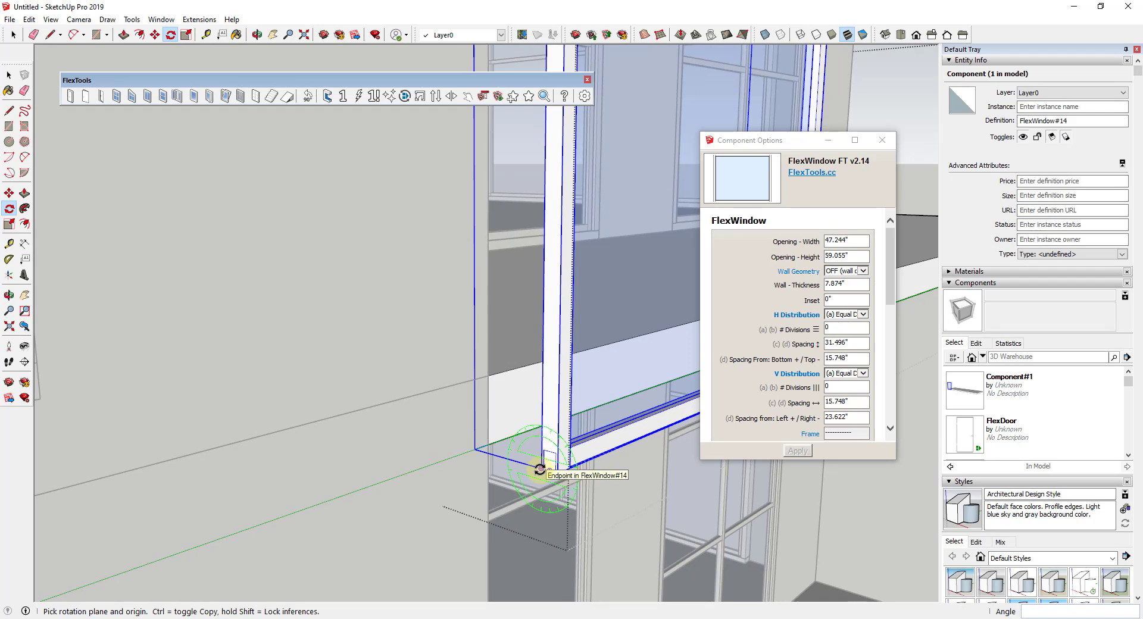
- Move the glass window panel onto the slab edge and stretch it along the balcony's front
key(m)
middle_drag(540, 469, 362, 234)
click(546, 480)
click(361, 234)
scroll(362, 234, down, 8)
key(s)
drag(313, 247, 642, 271)
- Copy the panel to the slab corner and rotate the copy along the balcony's side edge
middle_drag(642, 271, 66, 381)
key(q)
scroll(281, 158, up, 3)
key(space)
key(m)
click(278, 156)
click(370, 321)
scroll(370, 321, up, 4)
key(q)
click(370, 324)
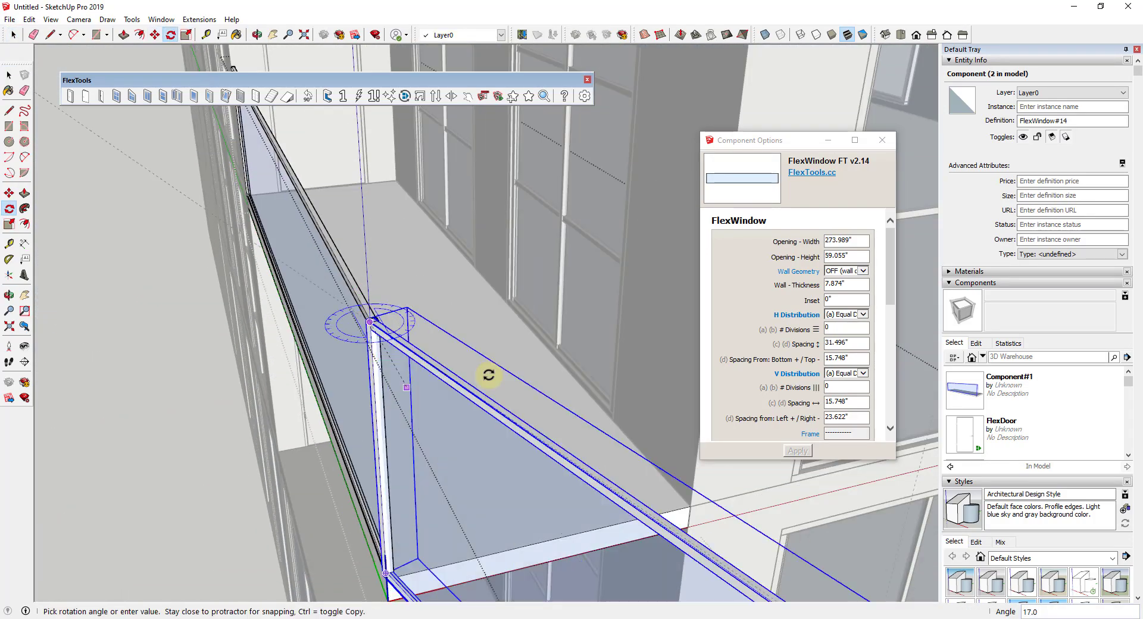
click(403, 388)
scroll(310, 289, down, 7)
- Scale the side panel down so it fits the side and meets the front panel
key(s)
drag(566, 285, 387, 275)
middle_drag(408, 293, 344, 307)
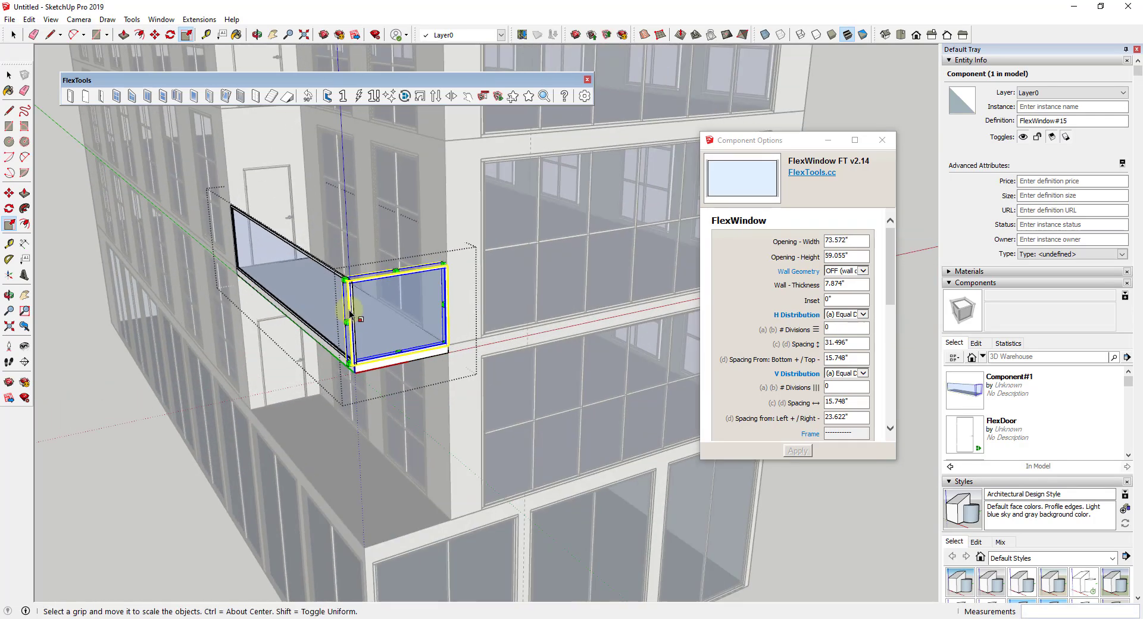
scroll(358, 285, up, 8)
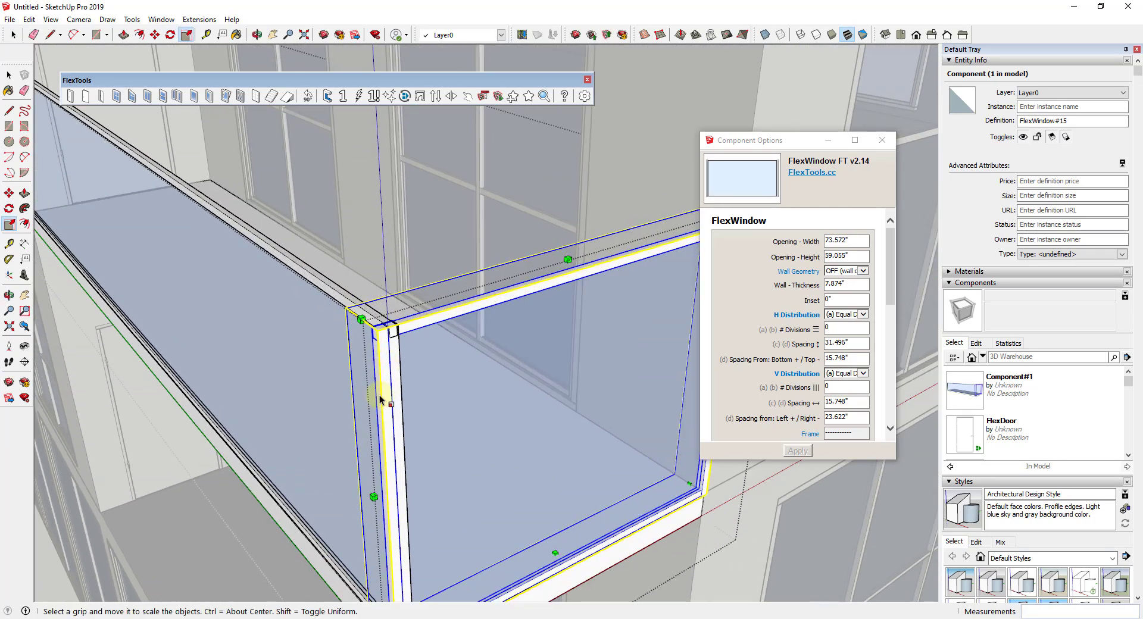
drag(373, 496, 396, 327)
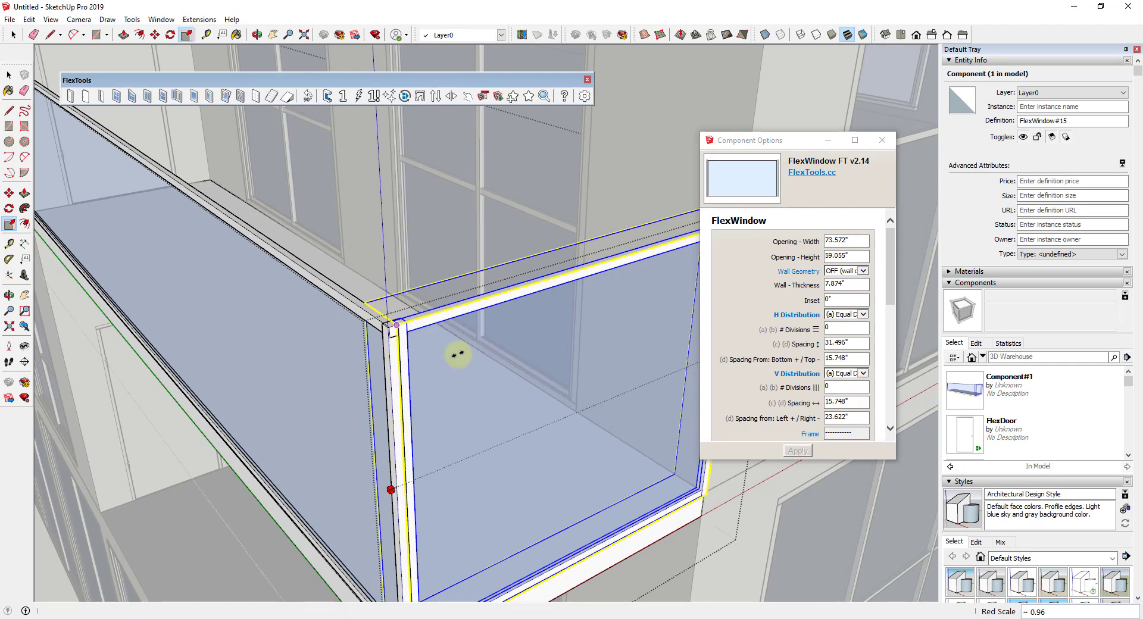
scroll(464, 352, down, 8)
- Exit the balcony component editing and select the balcony component
key(space)
middle_drag(478, 351, 475, 388)
click(529, 424)
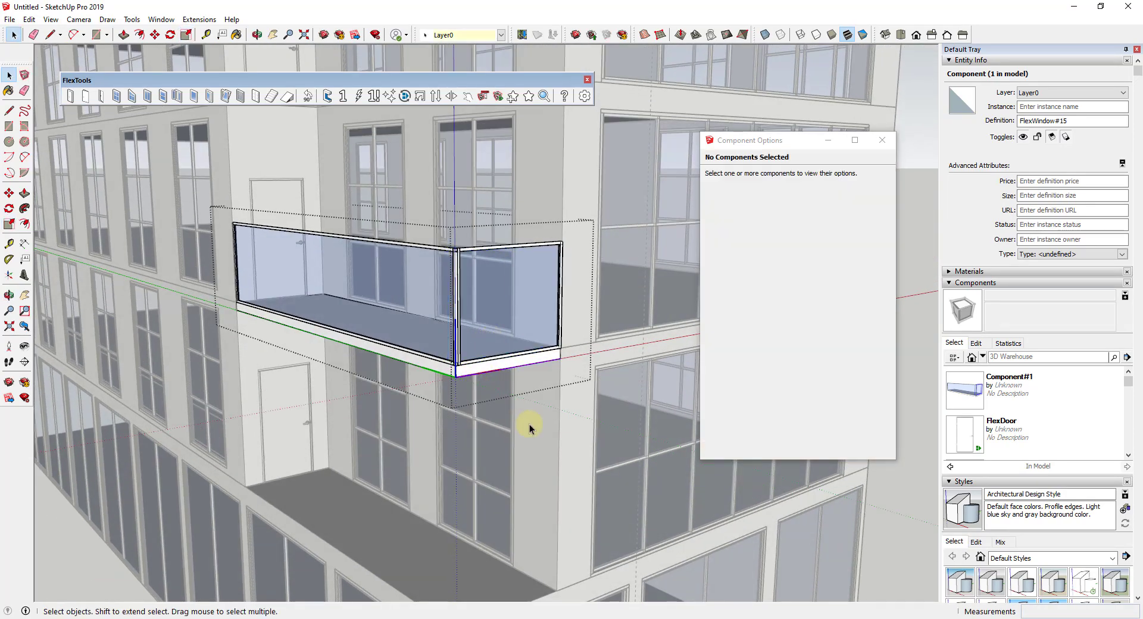
click(532, 426)
click(532, 420)
click(475, 359)
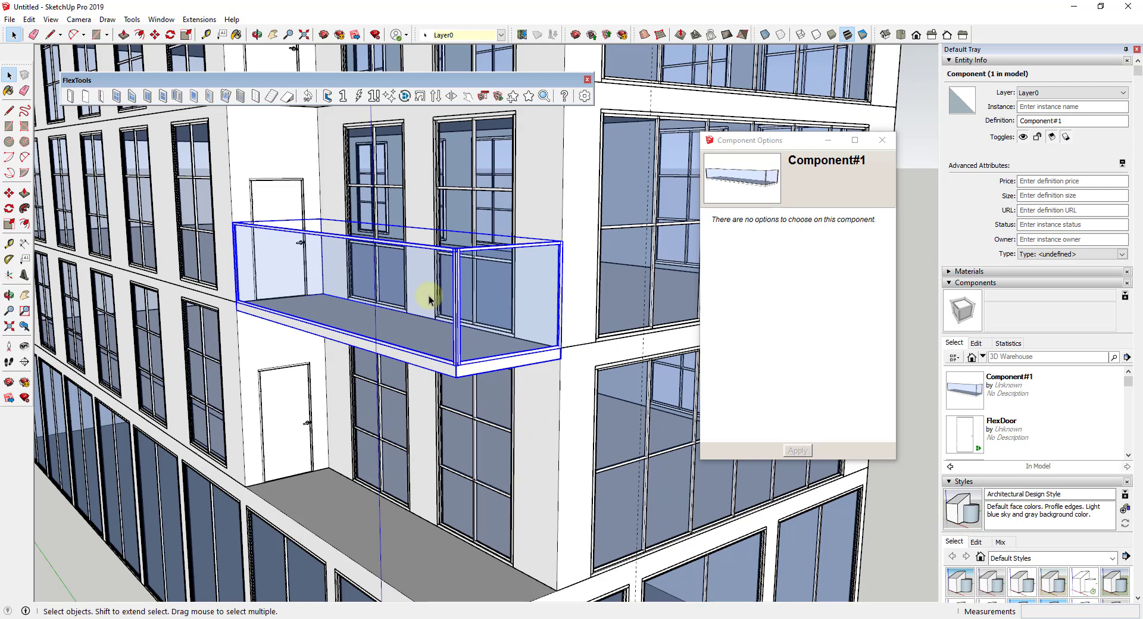
- Check both glass railing panels inside the balcony, then paste a copy of the balcony
double_click(453, 284)
click(450, 285)
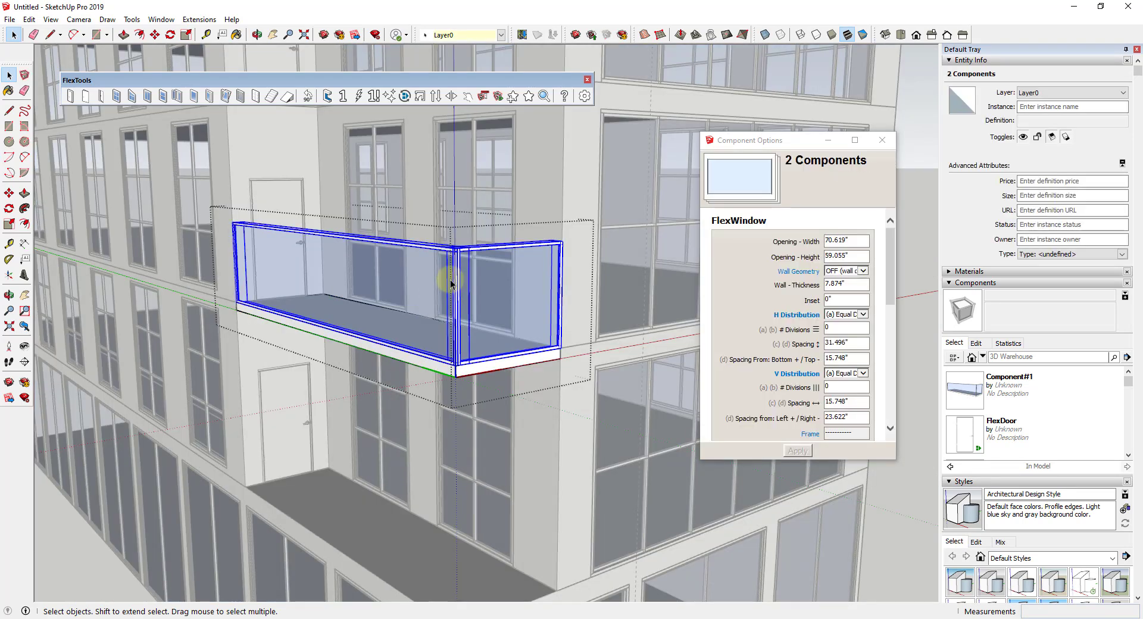
click(357, 409)
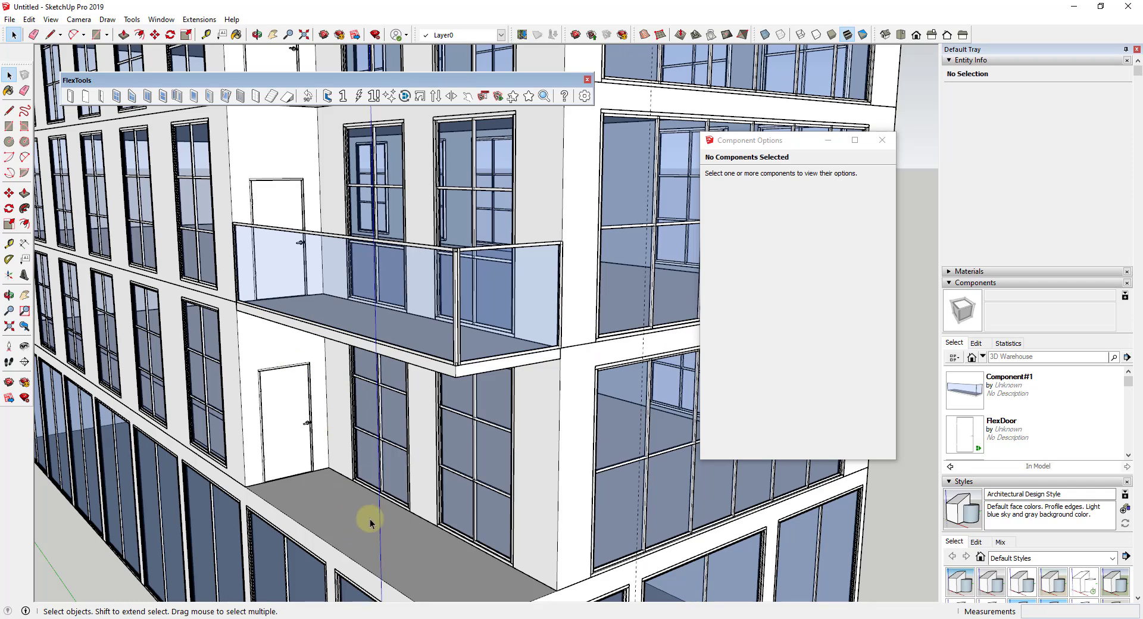
key(ctrl+v)
scroll(412, 538, down, 4)
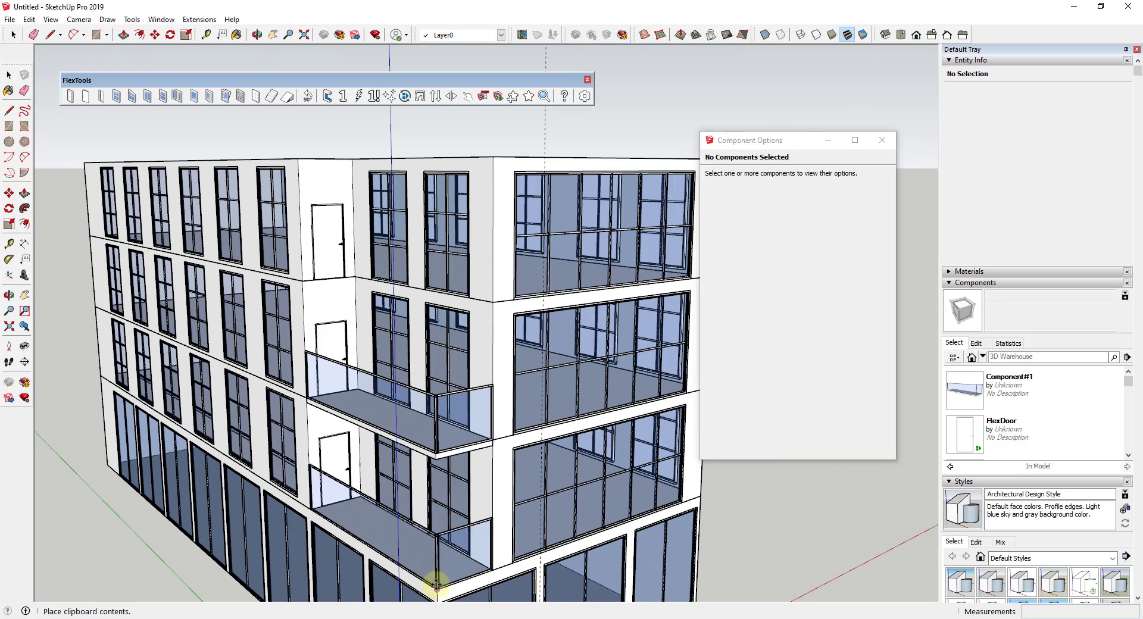
- Place the pasted balcony on the lower floor and Ctrl-copy the upper balcony one floor up
click(436, 583)
key(space)
click(431, 445)
key(m)
click(491, 445)
key(ctrl)
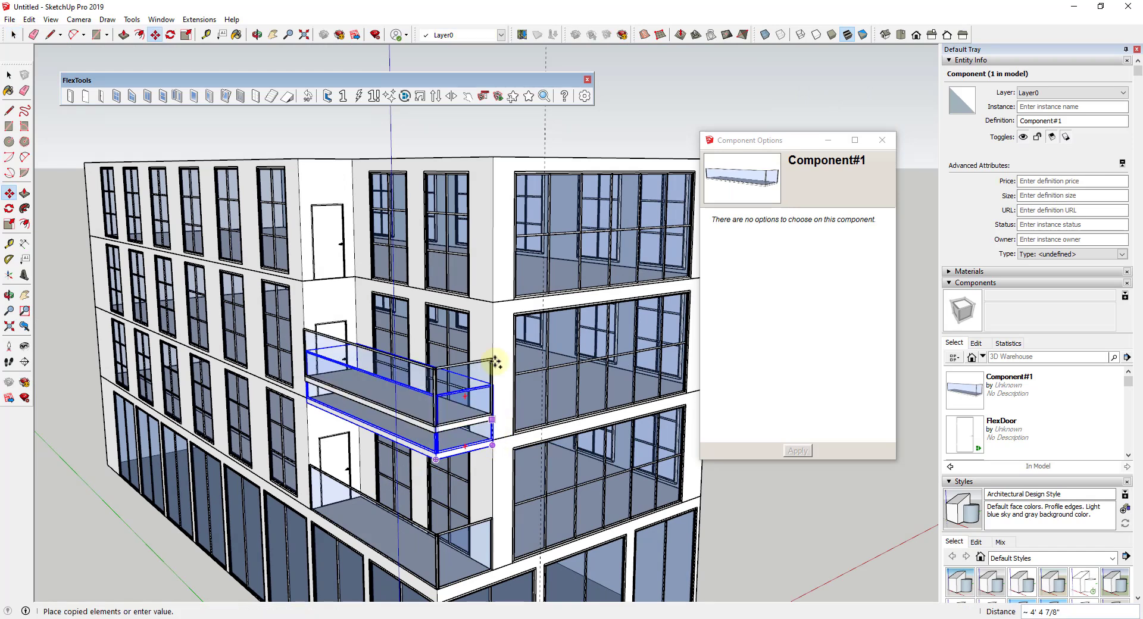
click(494, 303)
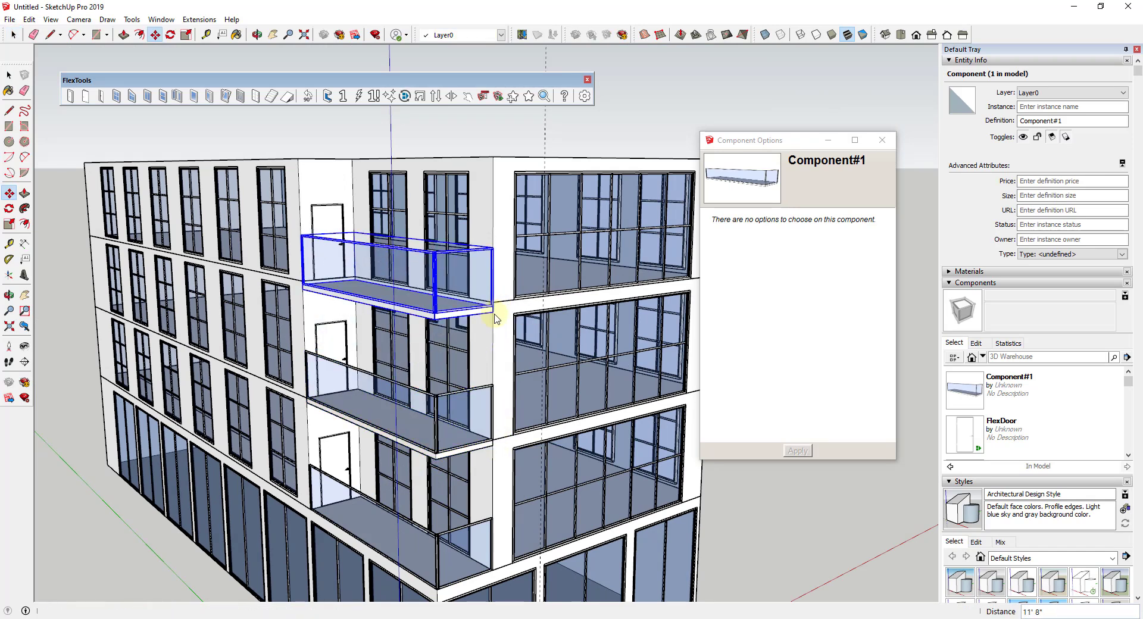
scroll(496, 305, up, 3)
scroll(494, 304, up, 2)
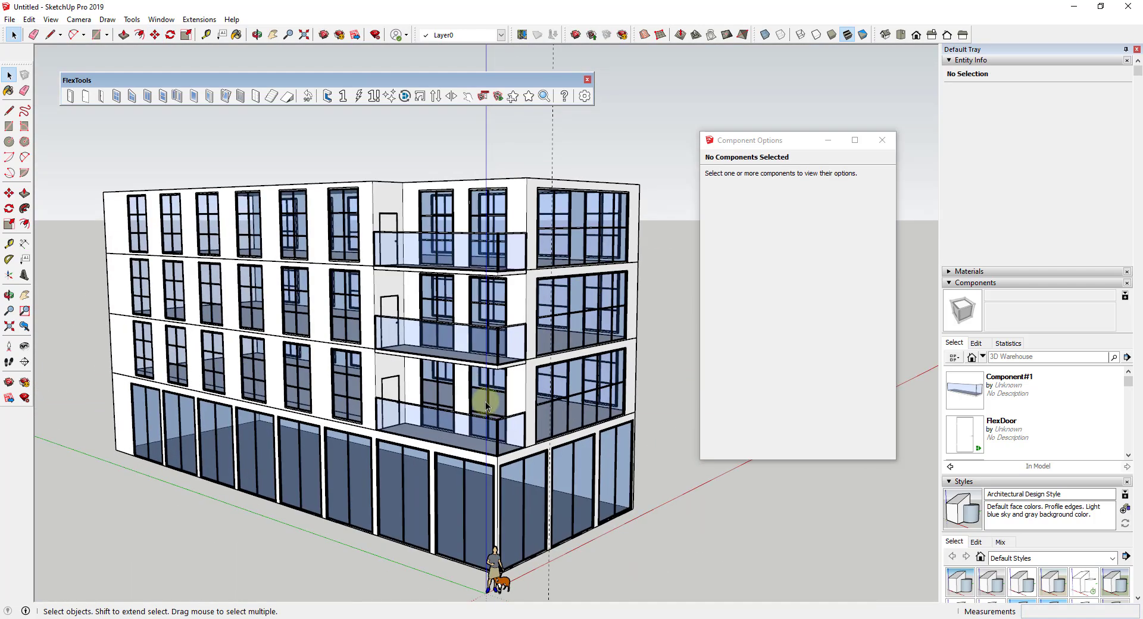
click(380, 374)
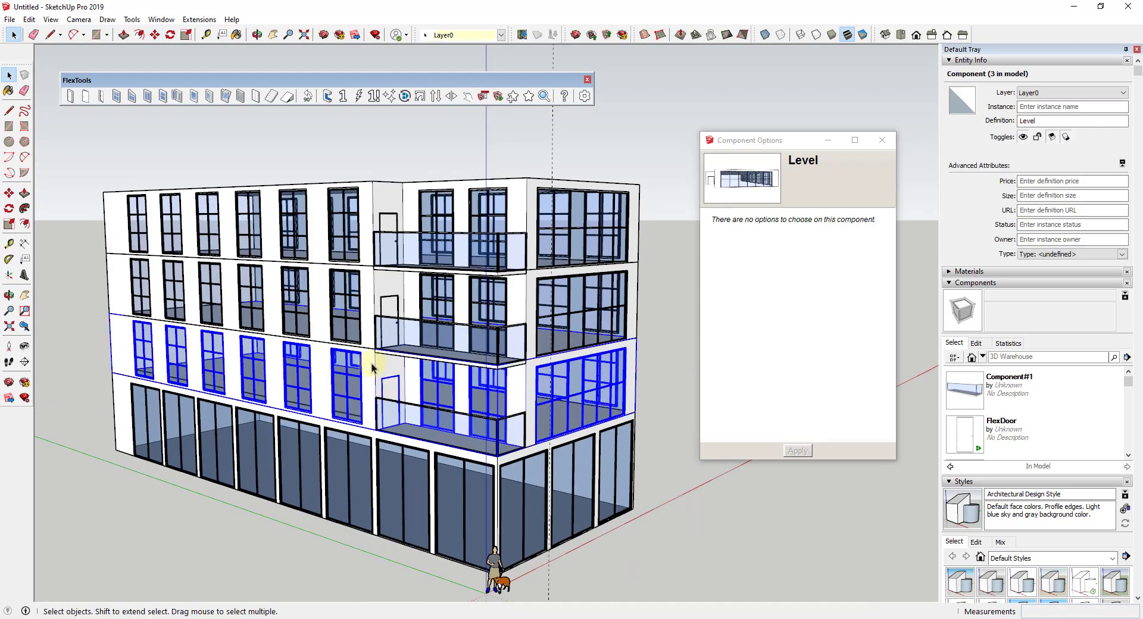